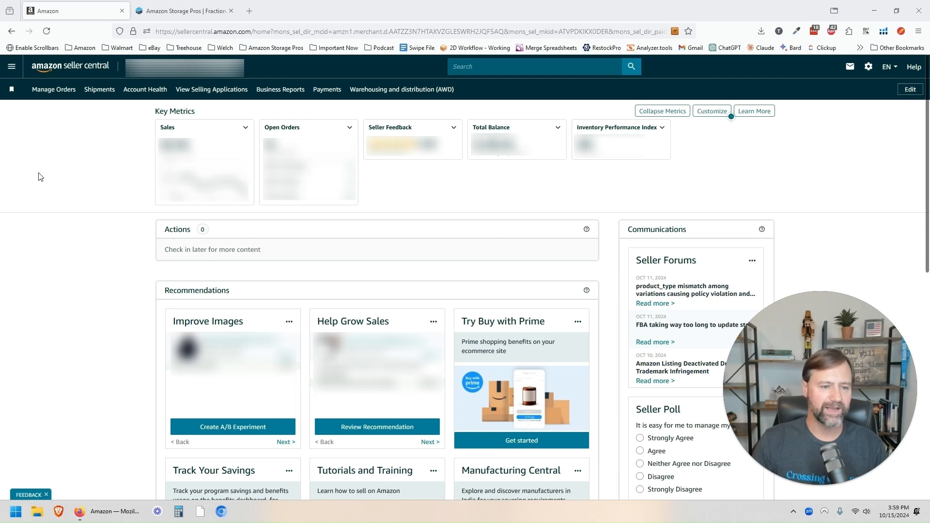
Step: Keep the Warehousing and Distribution (AWD) bookmark pinned from the Inventory menu, then open AWD
click(10, 67)
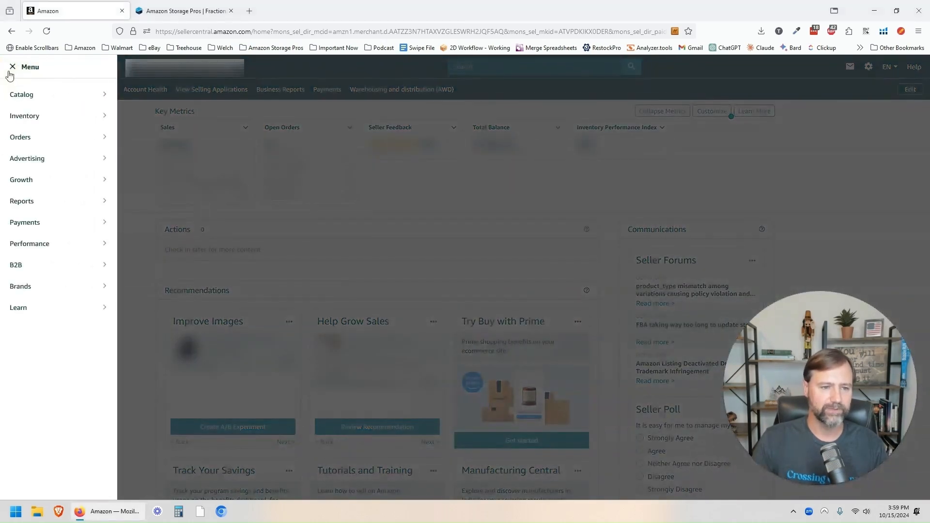
mouse_move(34, 96)
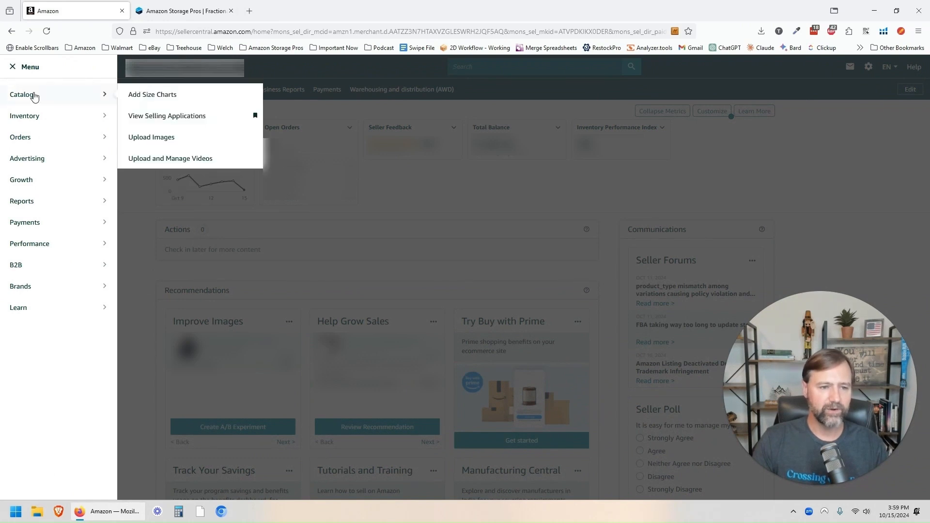
mouse_move(44, 117)
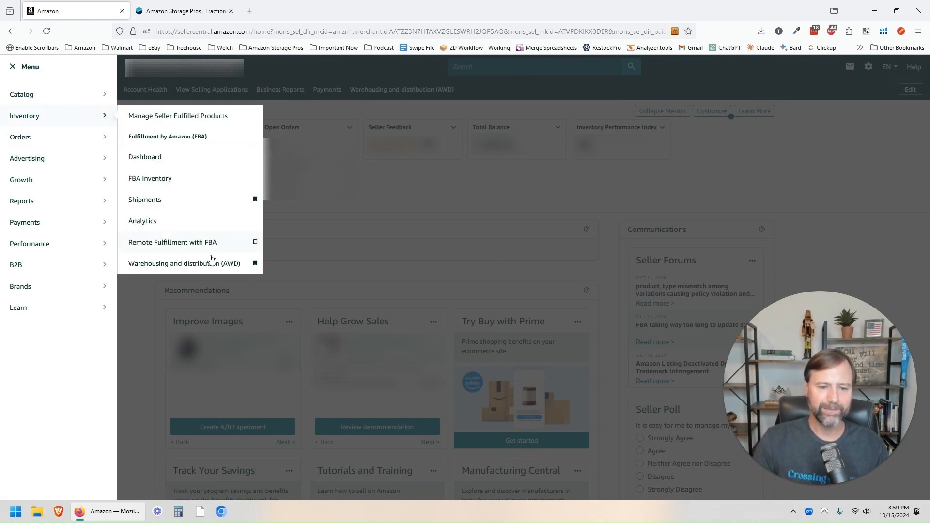
click(255, 264)
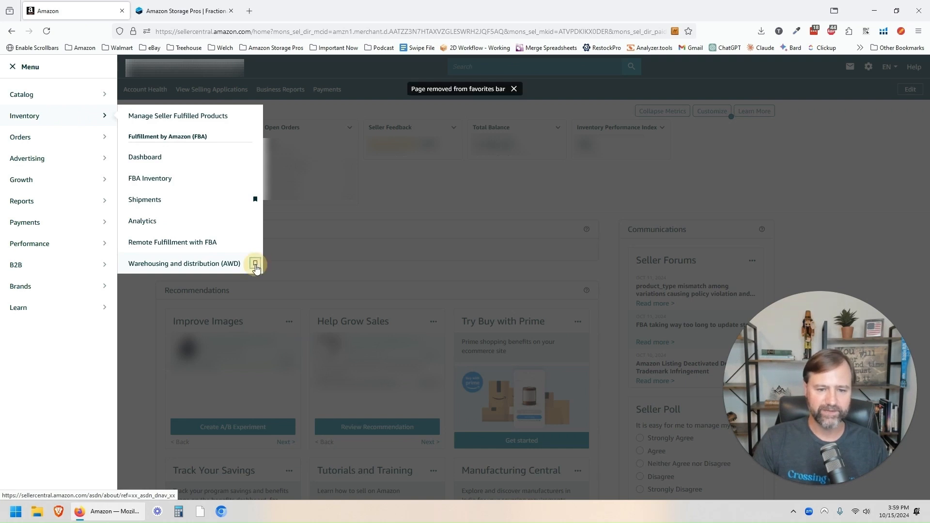
click(255, 264)
click(256, 264)
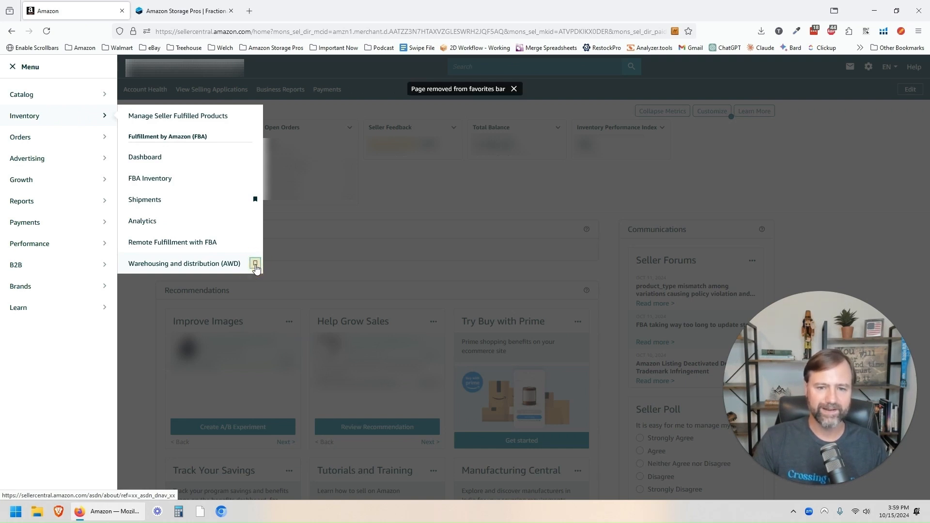
click(255, 263)
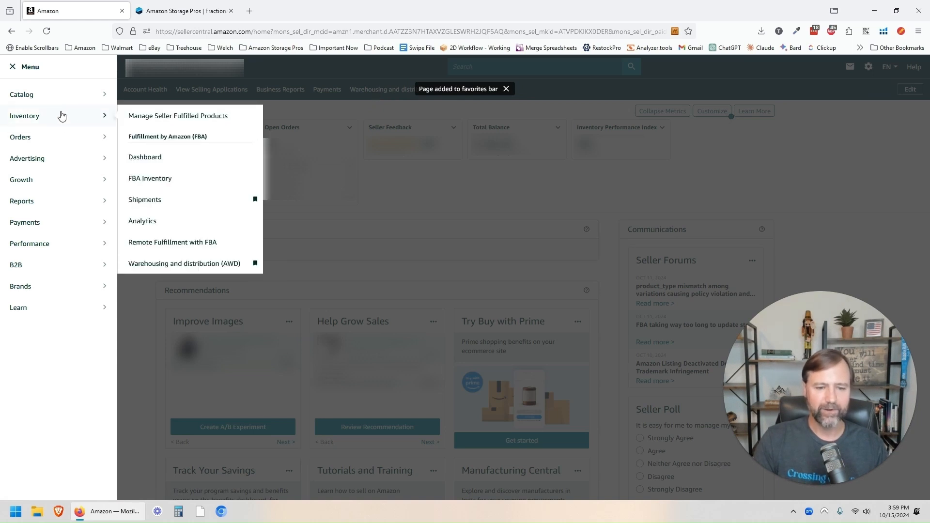
mouse_move(100, 125)
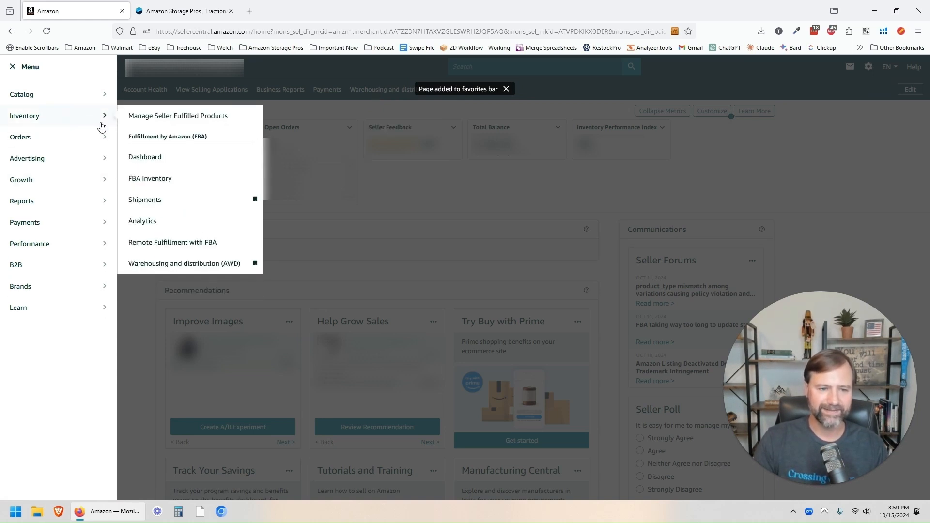
click(188, 266)
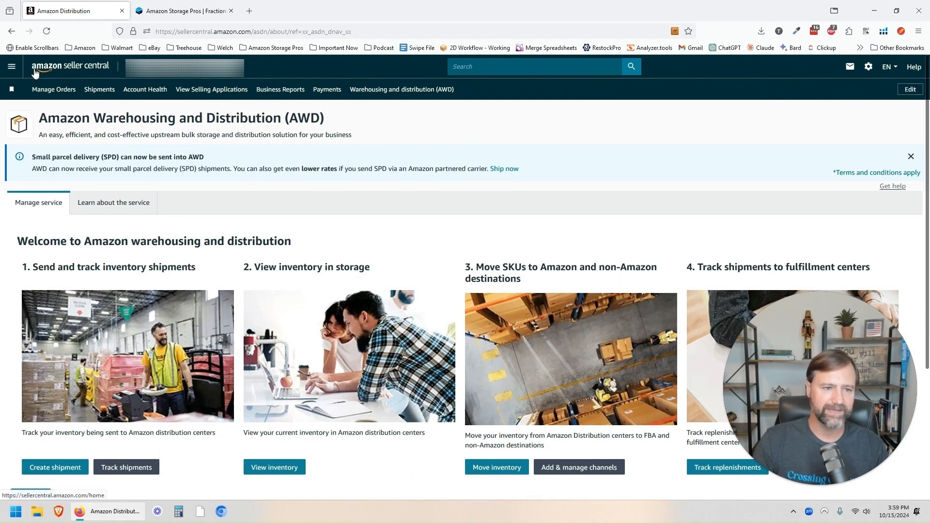
Step: From Growth > Explore Programs, open the Warehousing and Distribution card's Learn more in a new tab
click(13, 68)
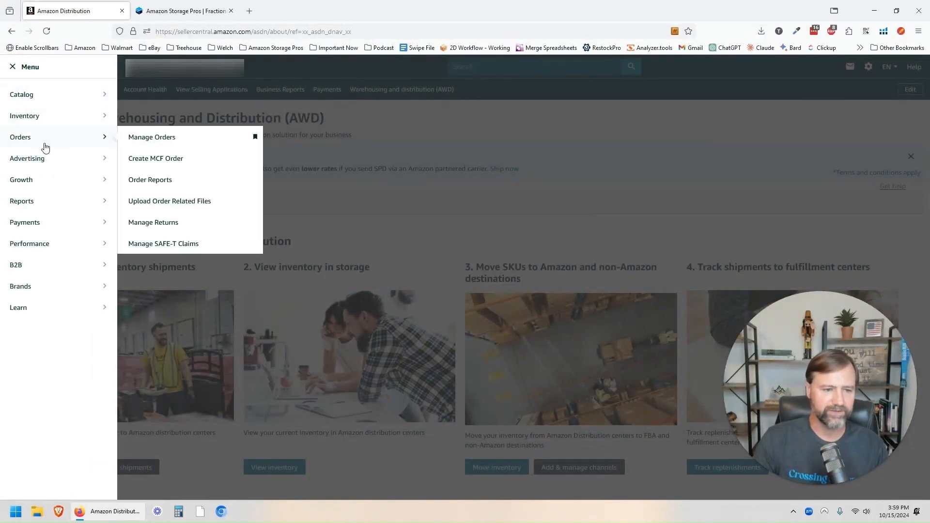
mouse_move(61, 195)
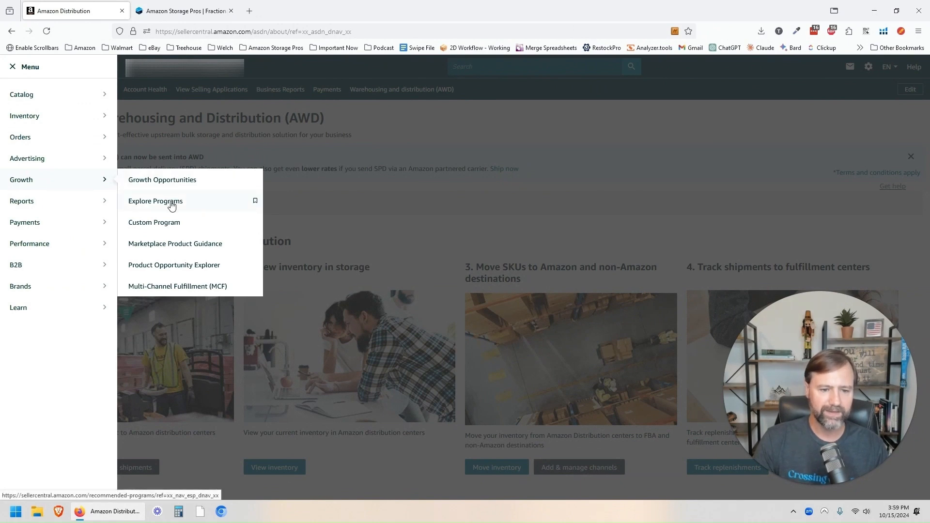
click(172, 203)
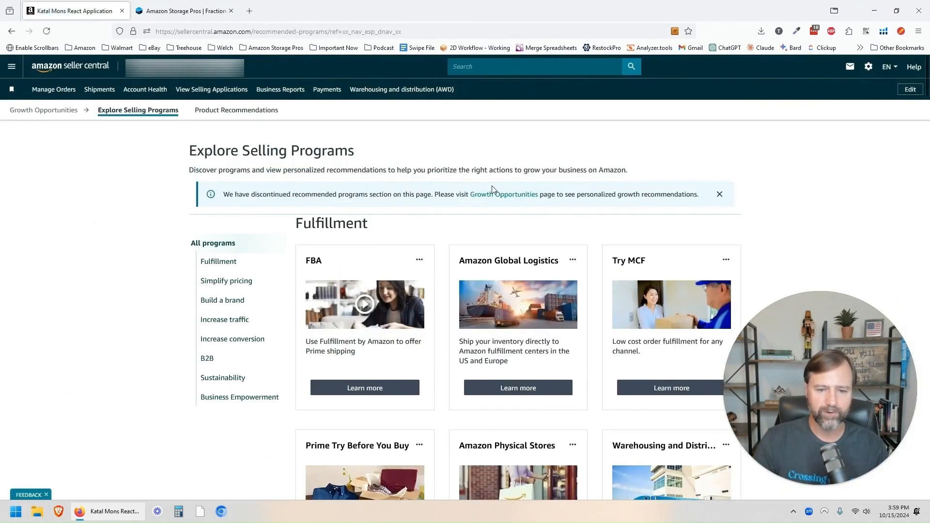
scroll(777, 175, down, 3)
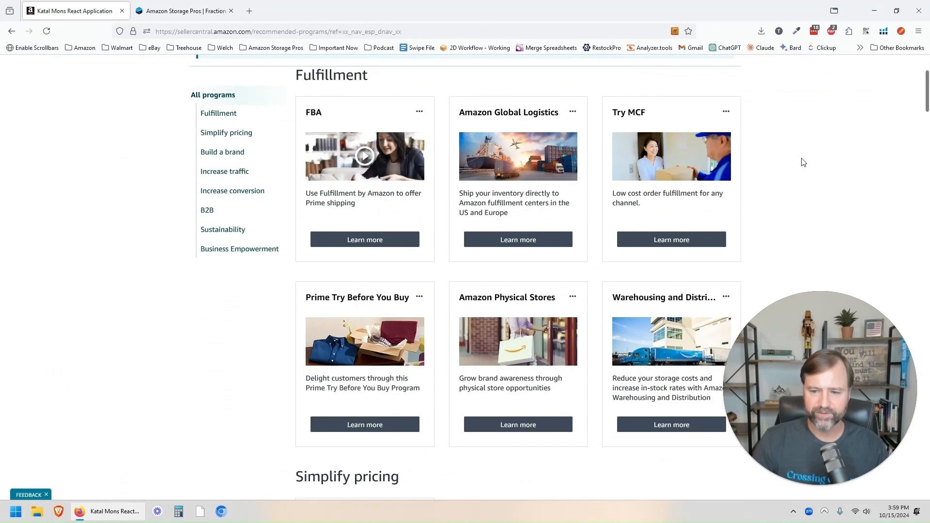
scroll(801, 161, down, 1)
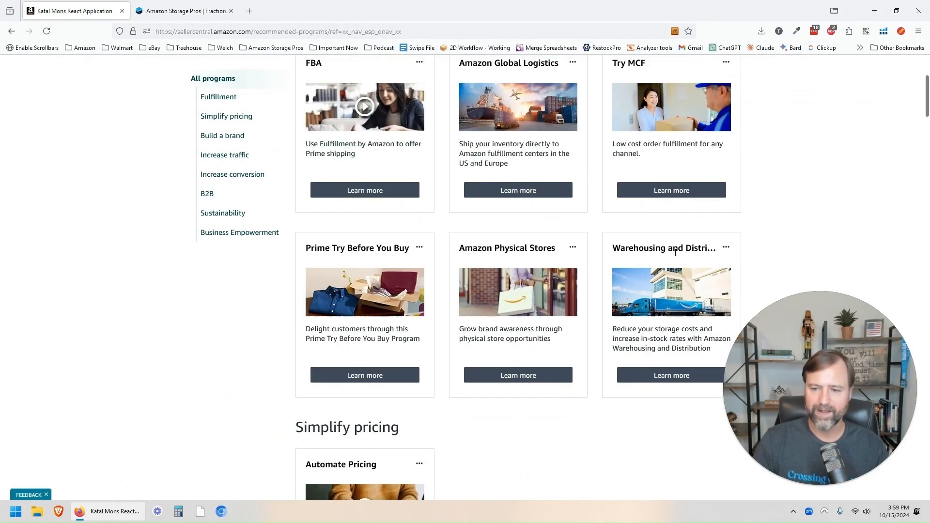
middle_click(663, 378)
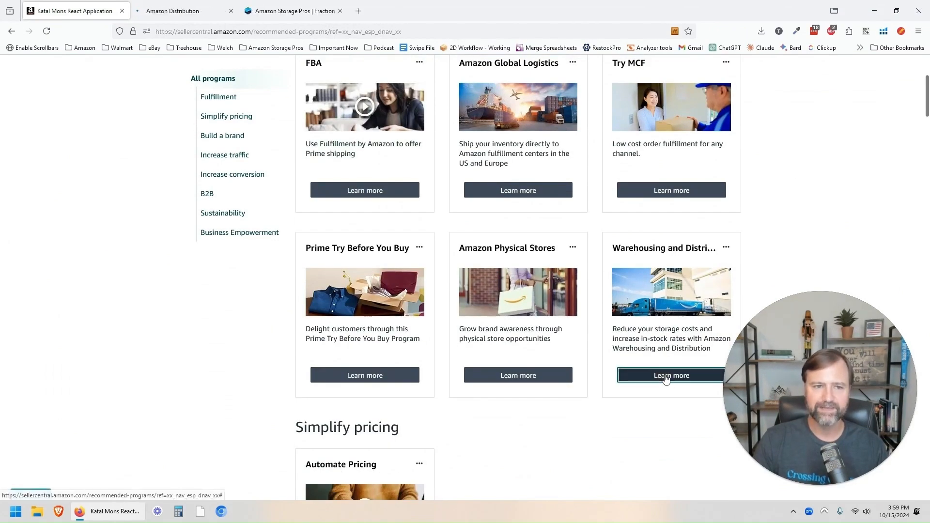
click(190, 11)
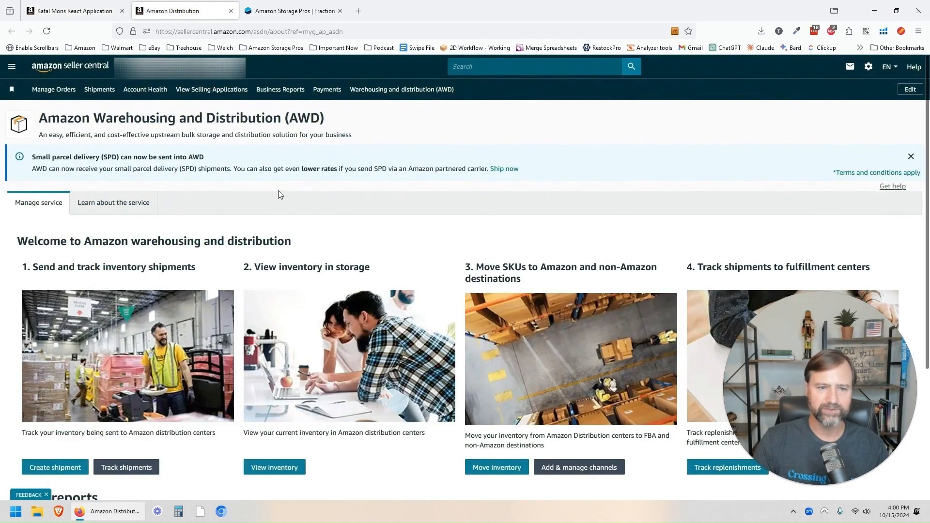
Step: Close the Explore Selling Programs tab and reload the AWD page from its favorites shortcut
click(122, 11)
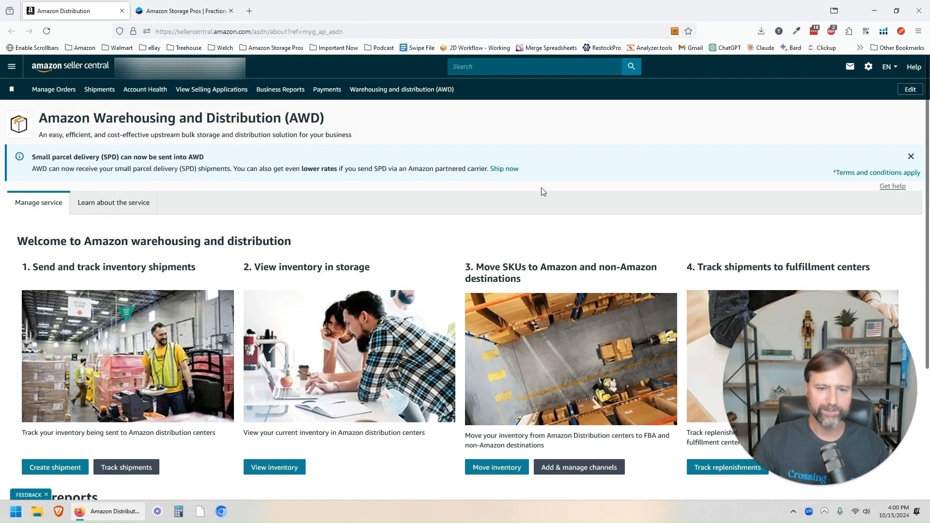
click(428, 92)
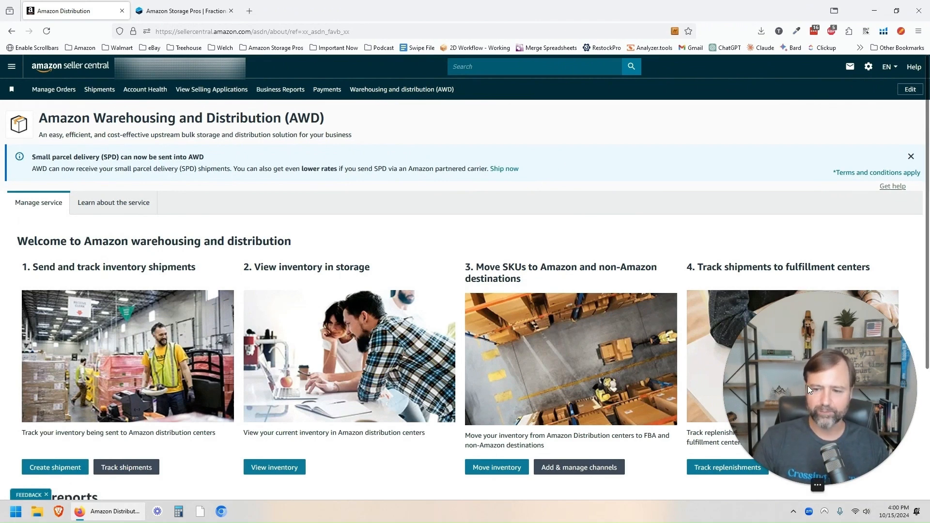
drag(807, 385, 795, 128)
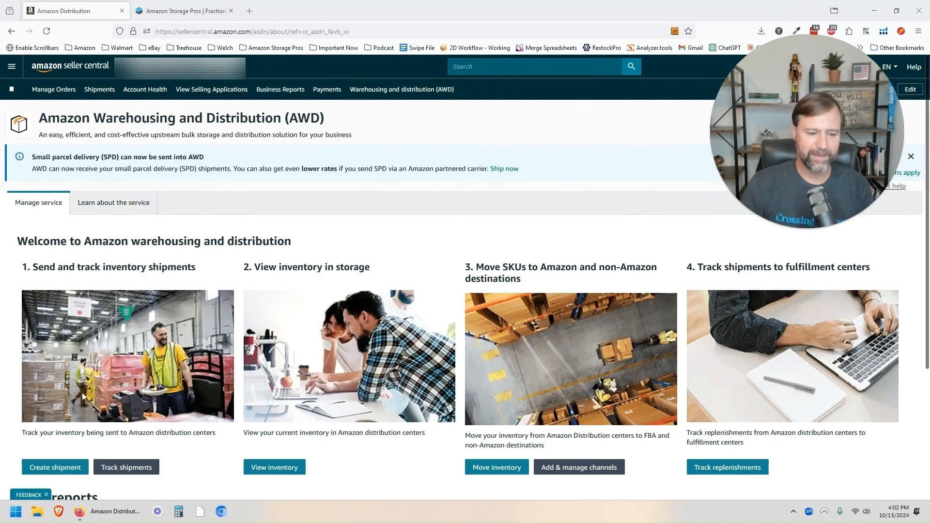
Step: Start a new AWD inbound shipment and scroll the SKU list for a product lacking a packing template
click(59, 473)
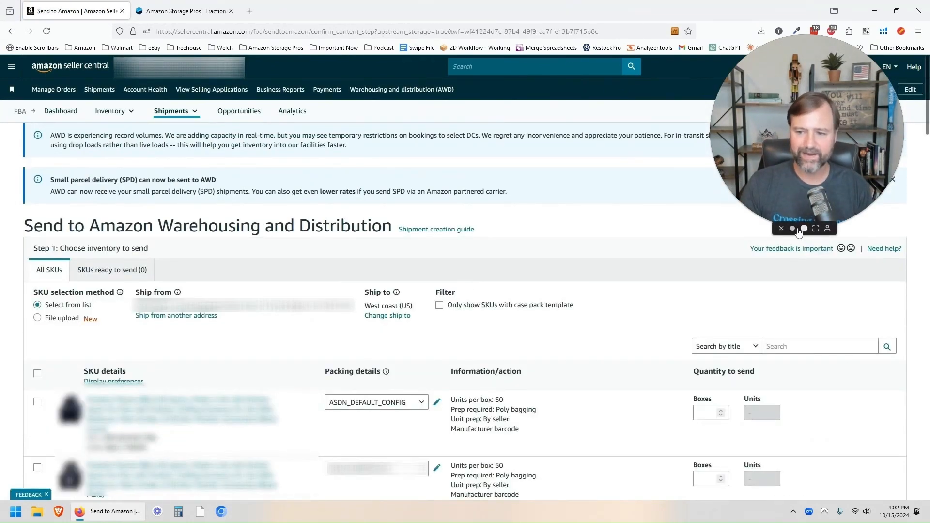
click(798, 224)
drag(757, 180, 821, 144)
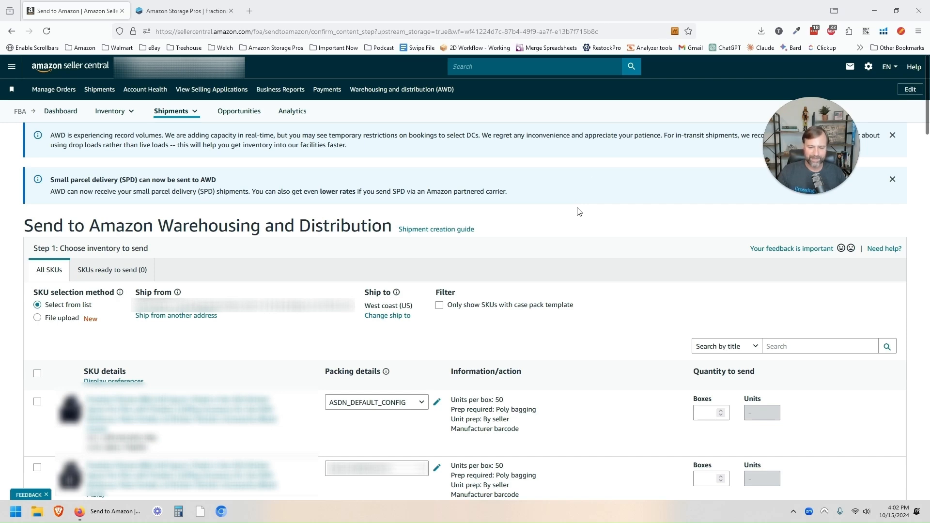
scroll(579, 212, down, 2)
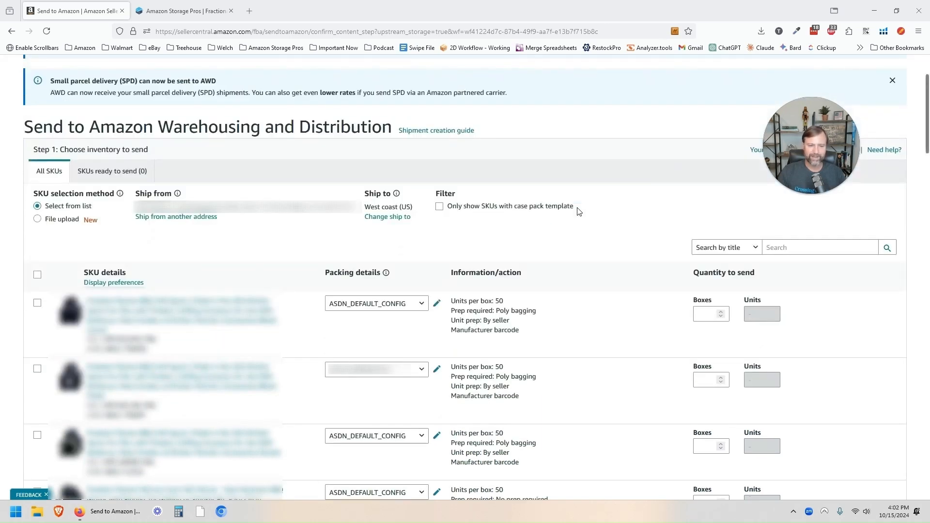
scroll(579, 212, down, 3)
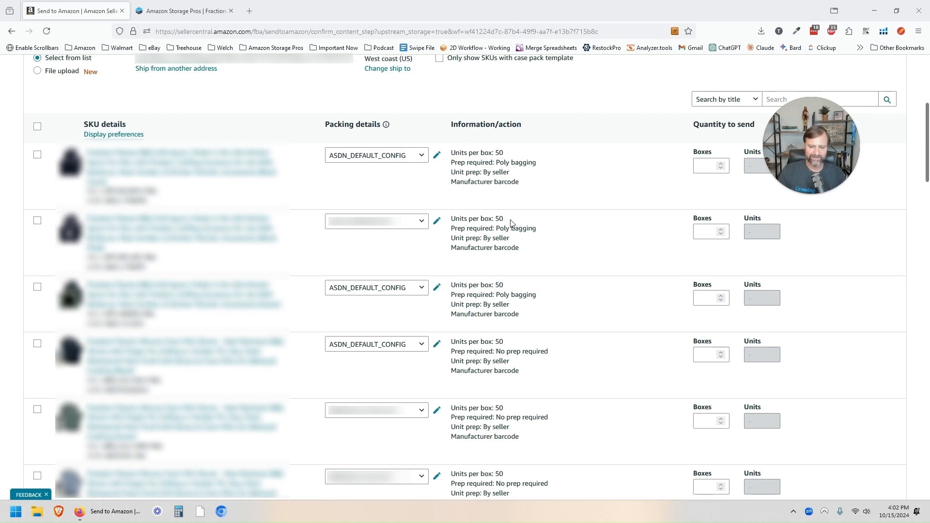
scroll(511, 222, down, 10)
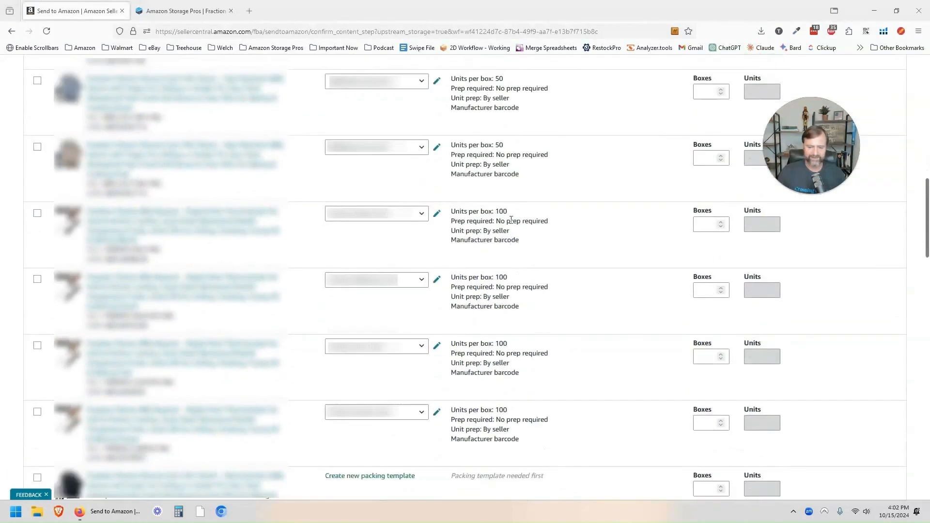
scroll(510, 223, down, 1)
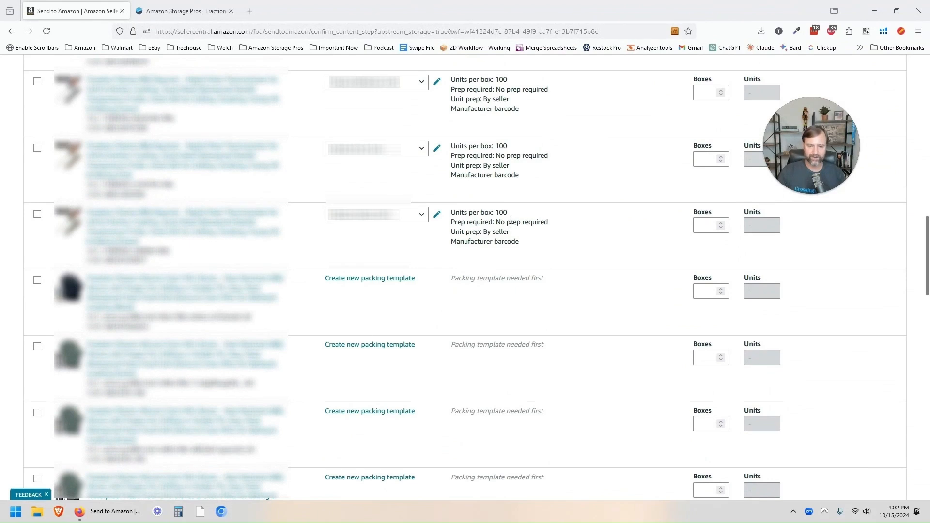
scroll(511, 220, down, 1)
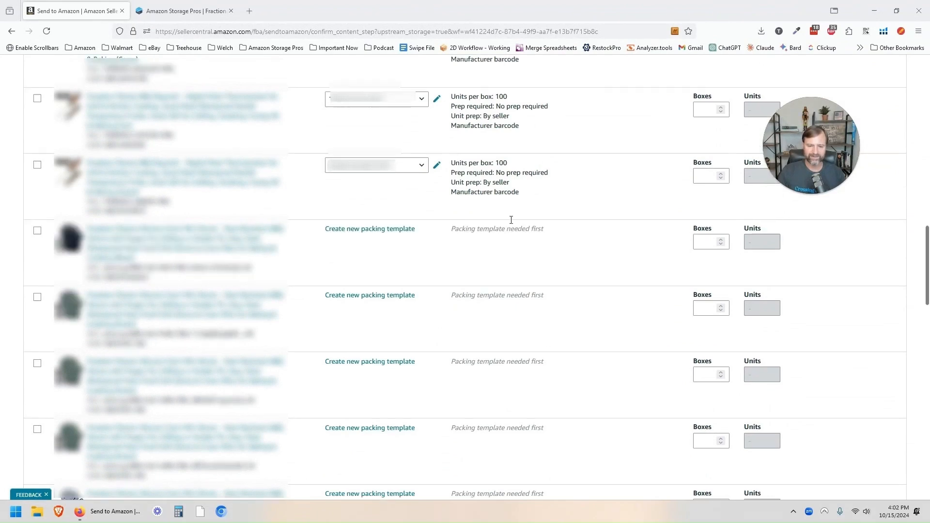
Step: Start a new packing template named 'Test' with 20 units per box
click(389, 230)
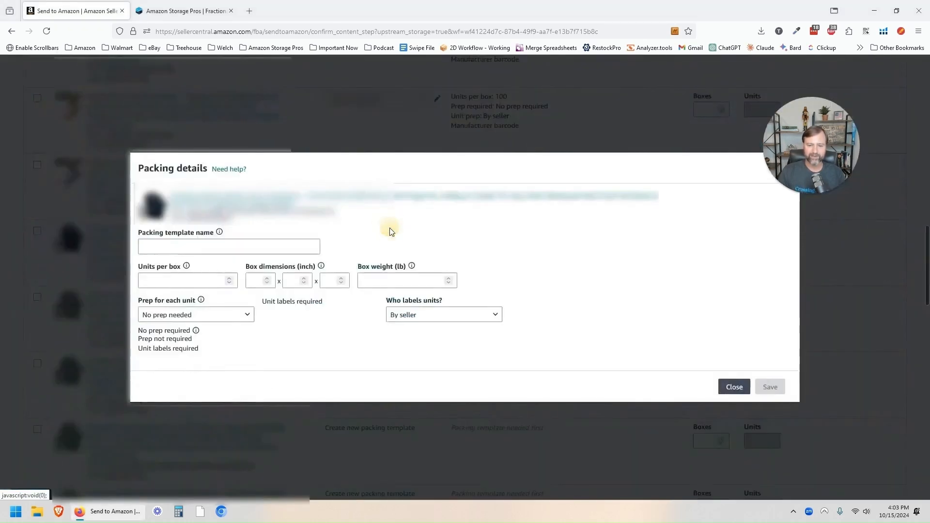
click(275, 246)
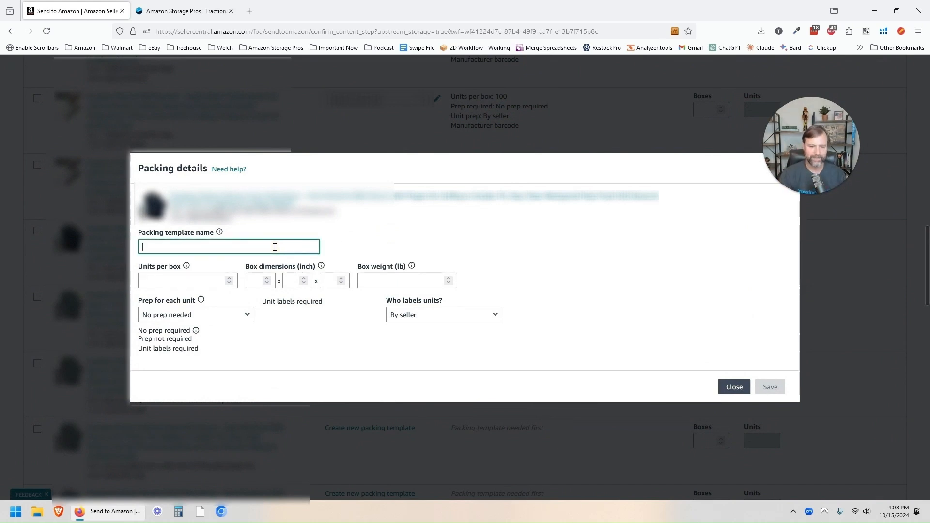
text(Test)
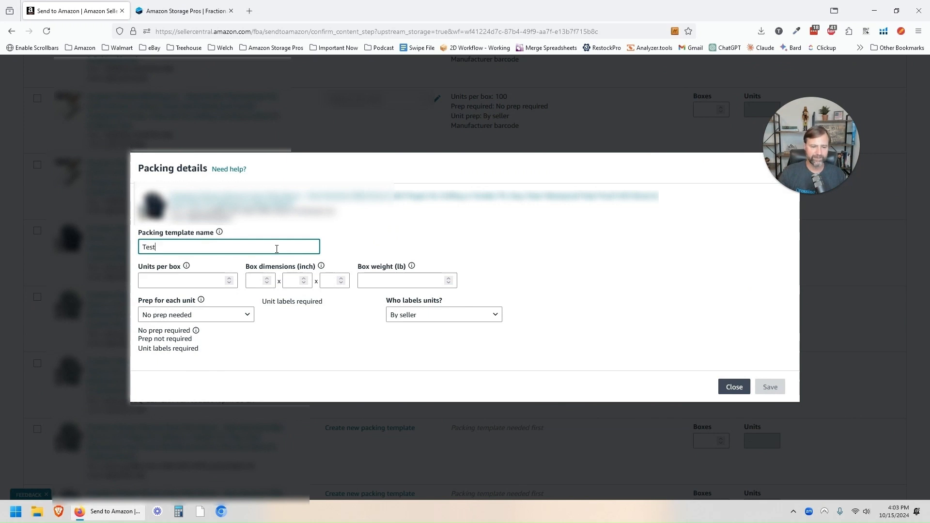
click(198, 279)
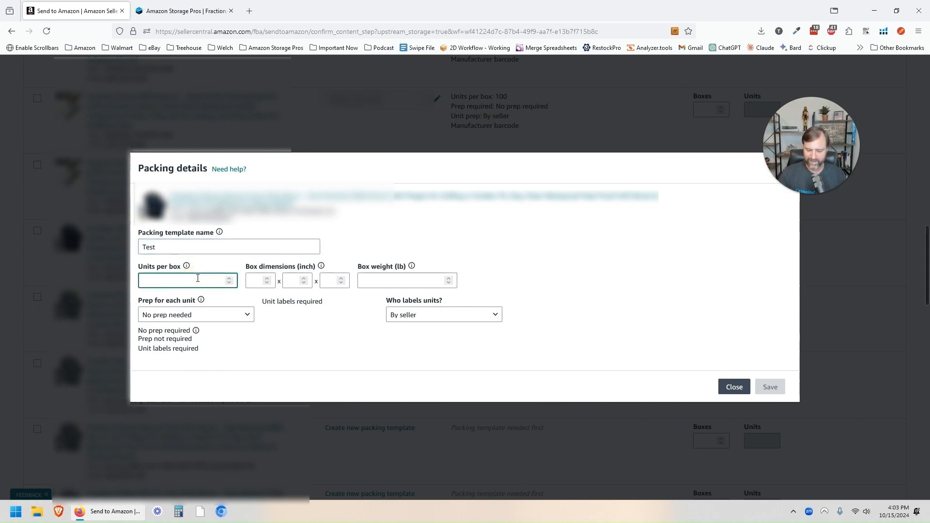
text(20)
Step: Set box dimensions to 12 x 15 x 20 in, box weight 25 lb, and keep No prep needed
click(249, 281)
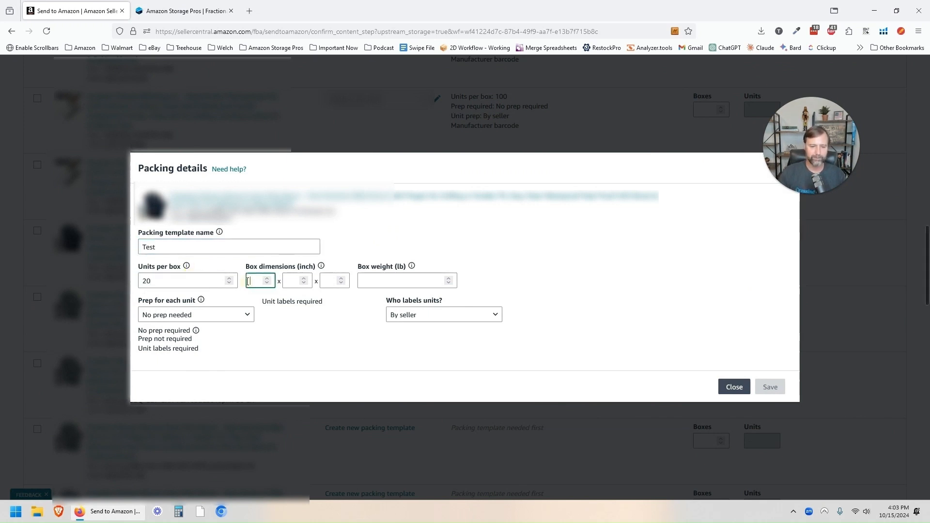
text(12)
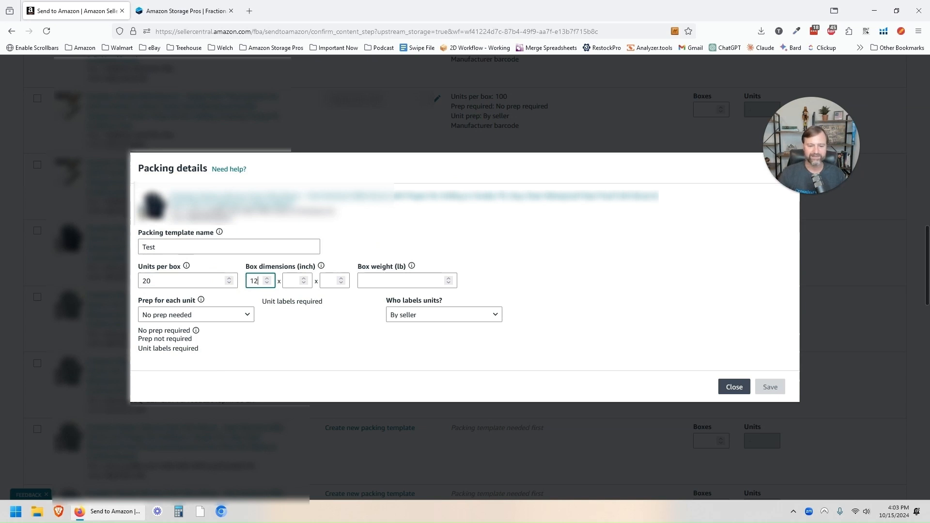
key(Tab)
text(15)
key(Tab)
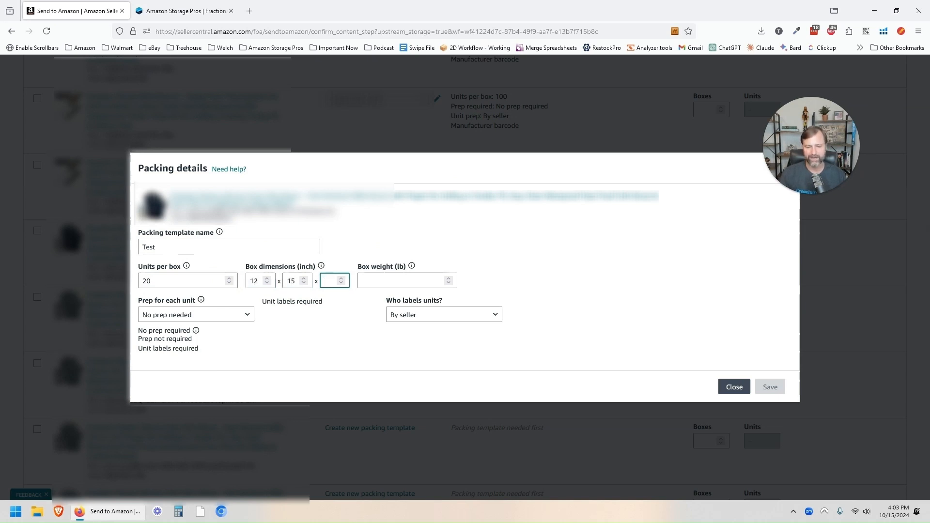
text(20)
key(Tab)
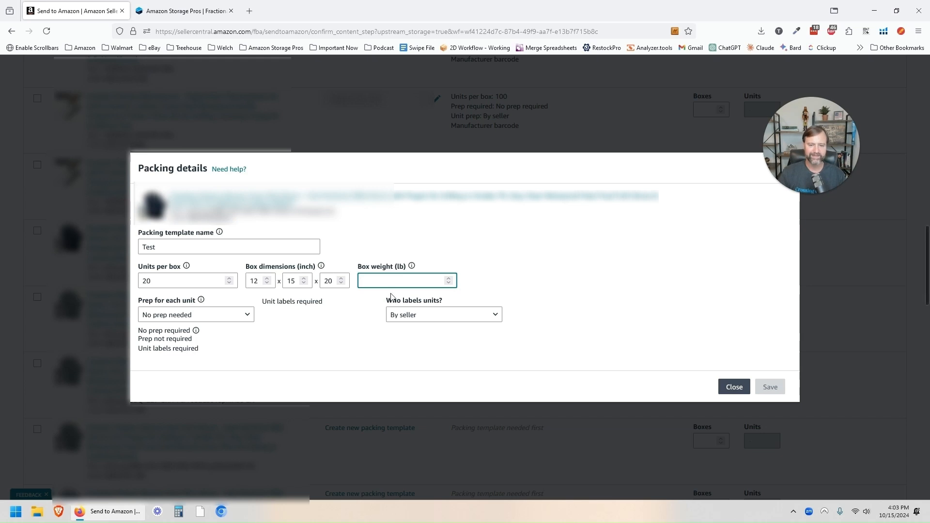
text(2)
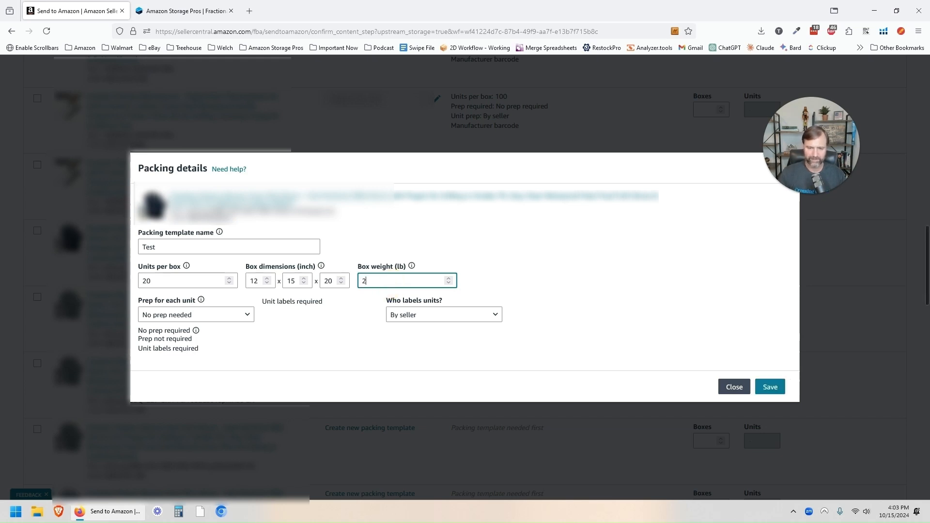
text(5)
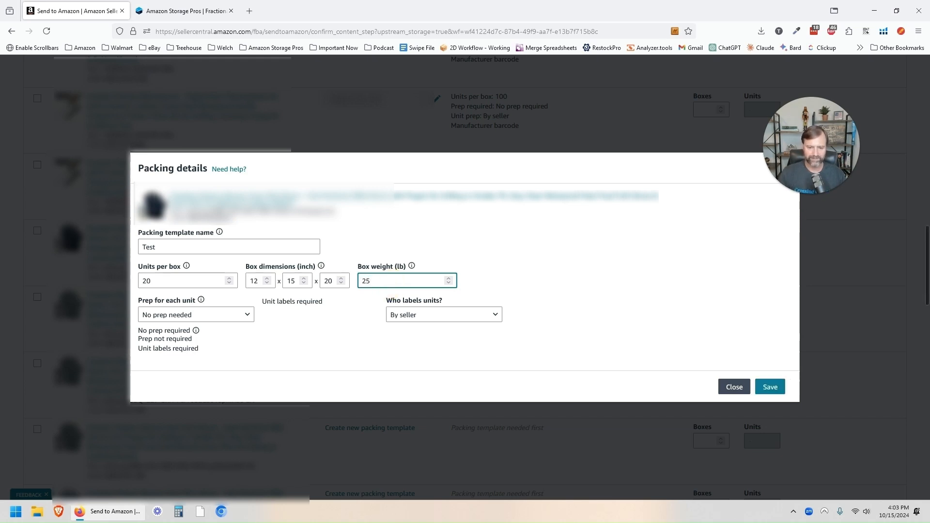
click(237, 316)
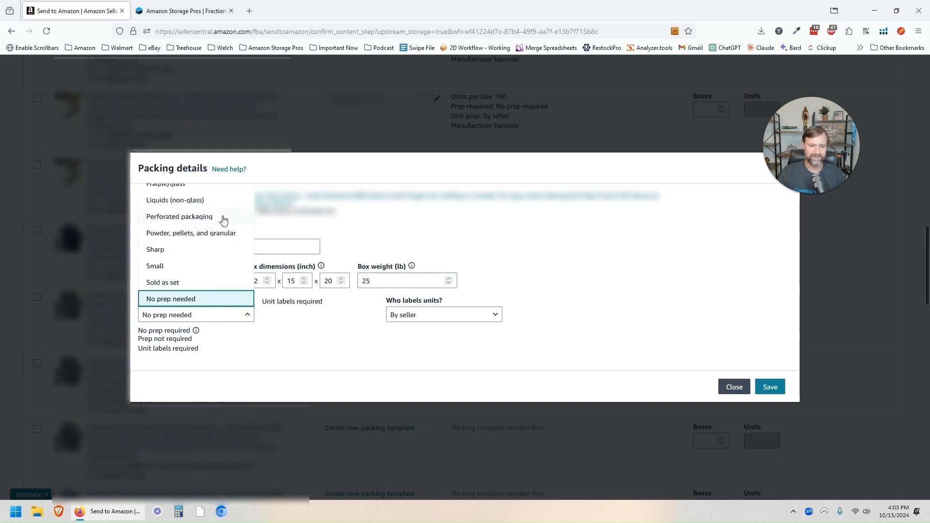
click(207, 300)
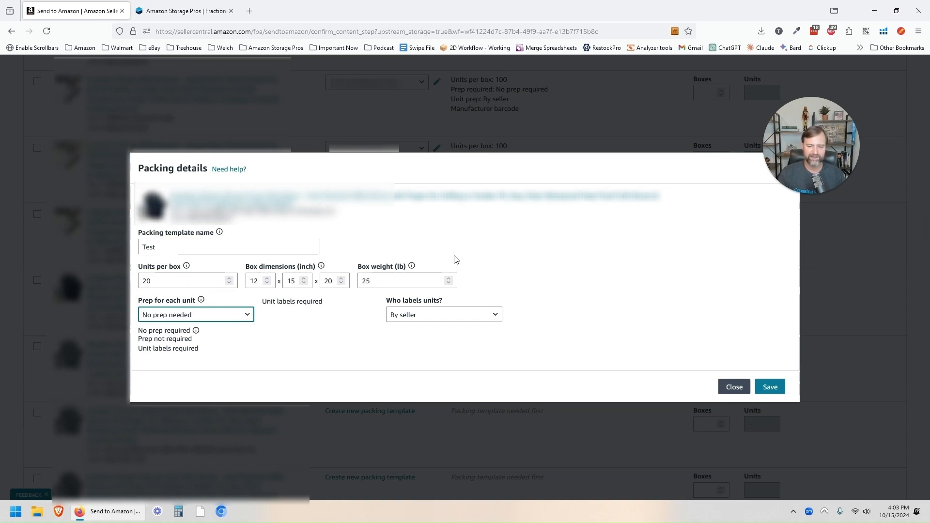
click(433, 318)
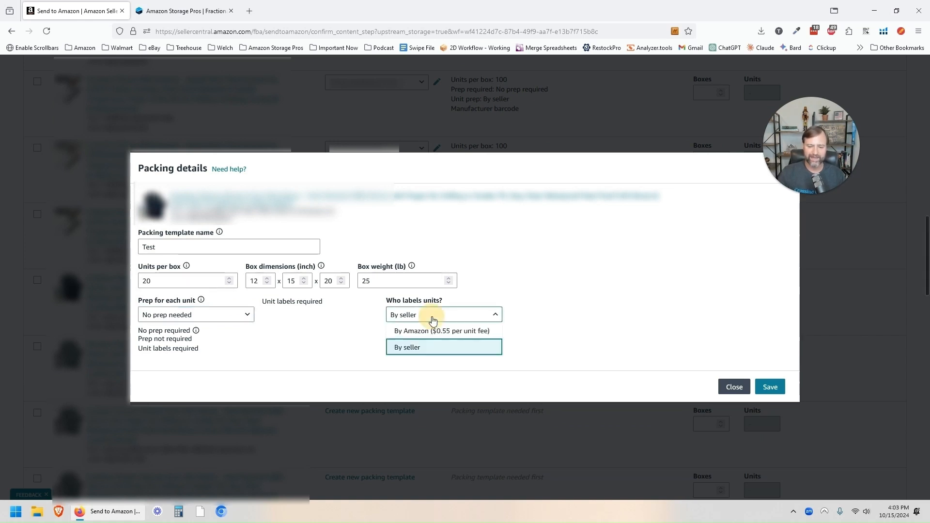
click(457, 331)
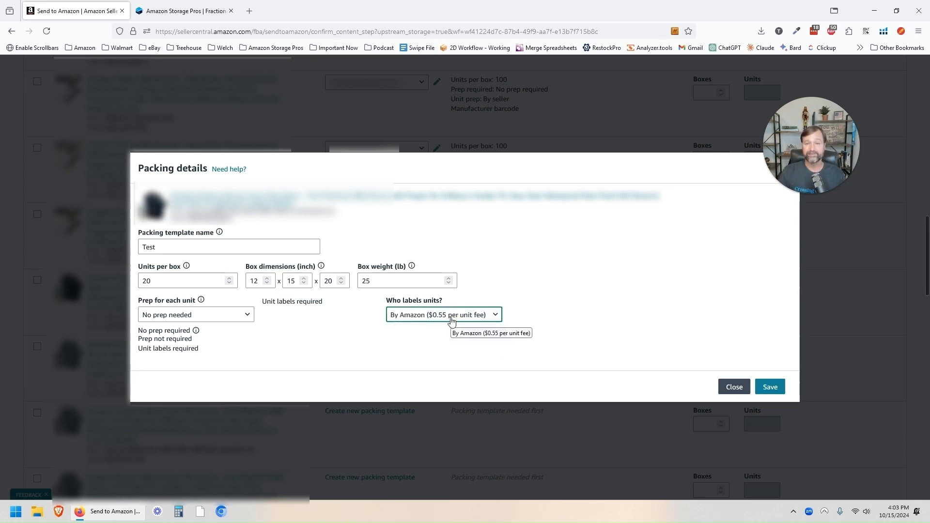
click(451, 319)
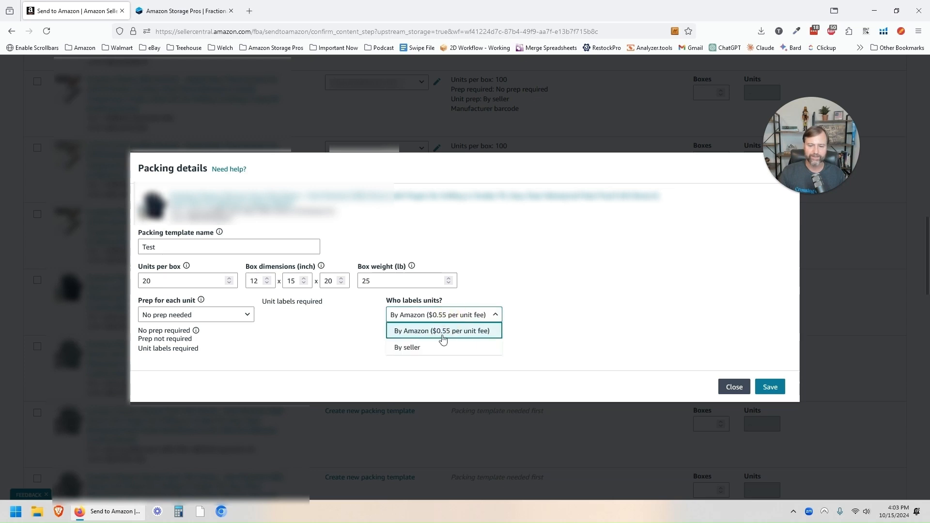
click(435, 347)
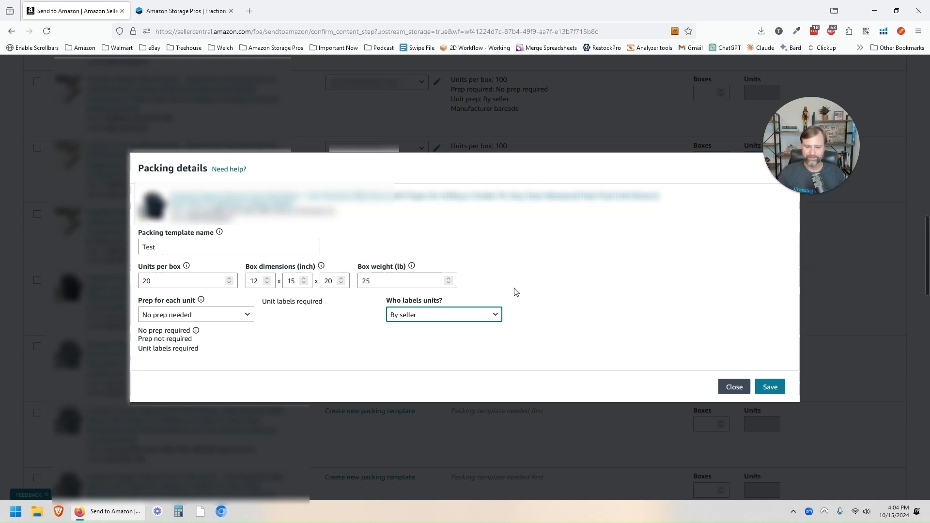
click(477, 315)
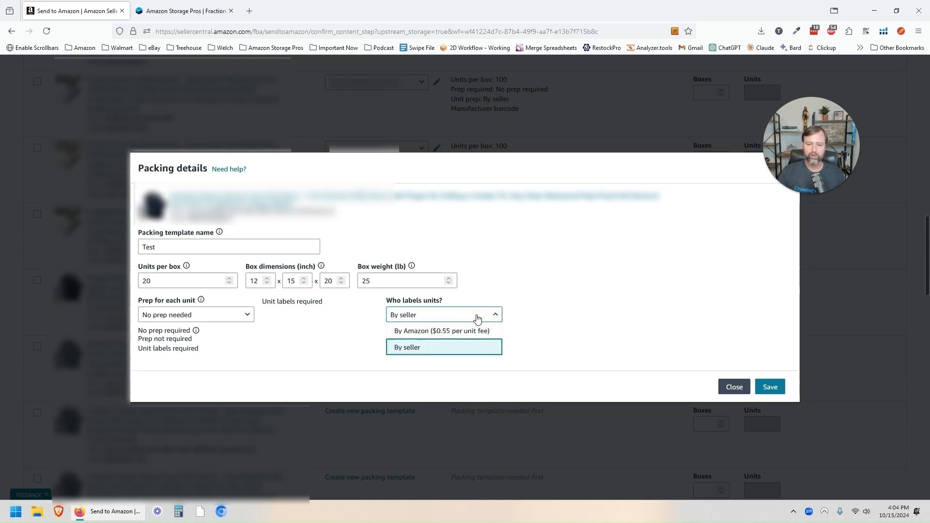
click(489, 283)
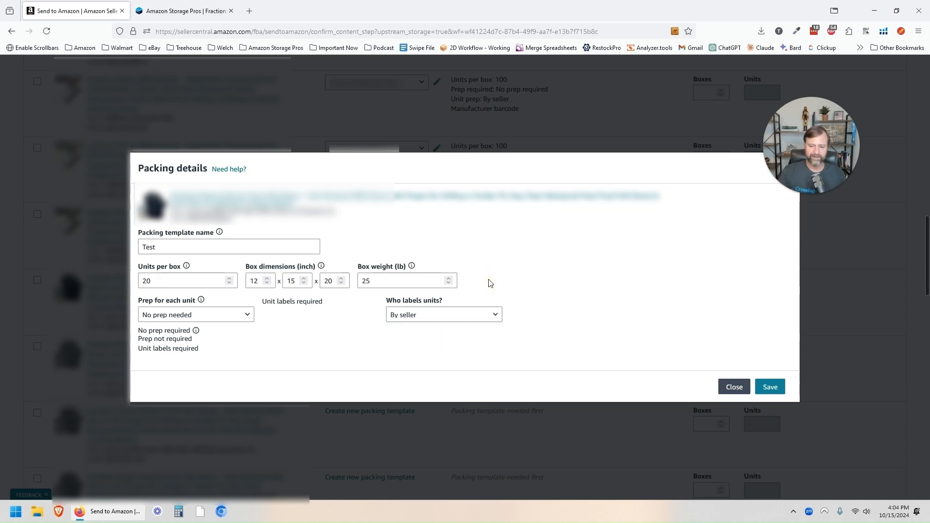
Step: Save the 'Test' packing template so it applies to its SKU
click(771, 390)
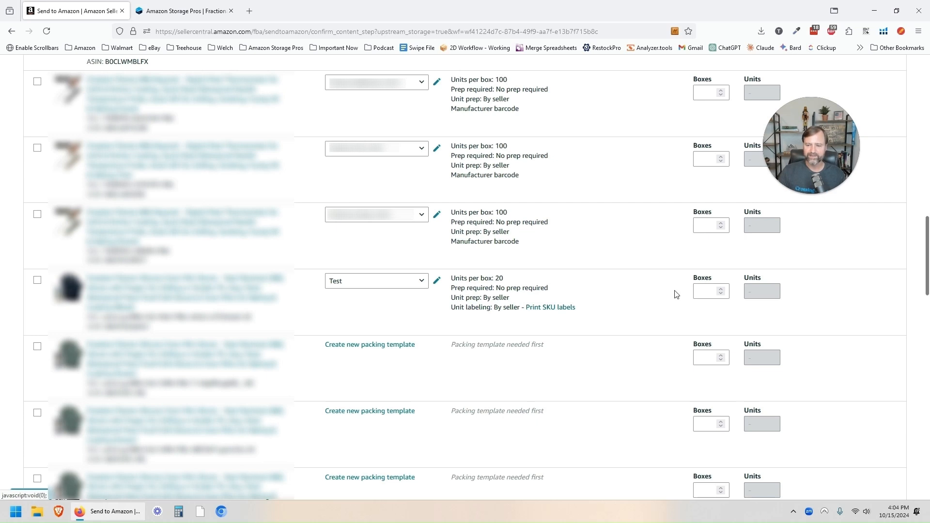
click(702, 291)
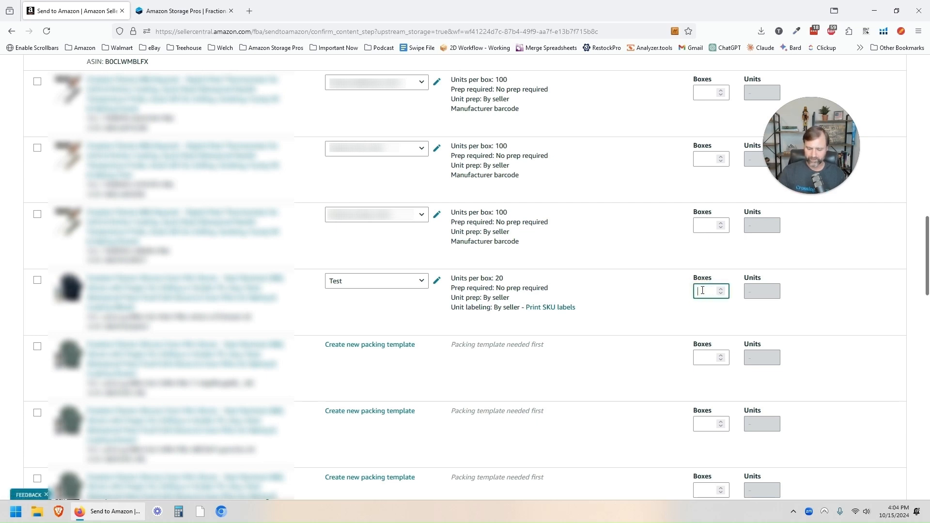
text(20)
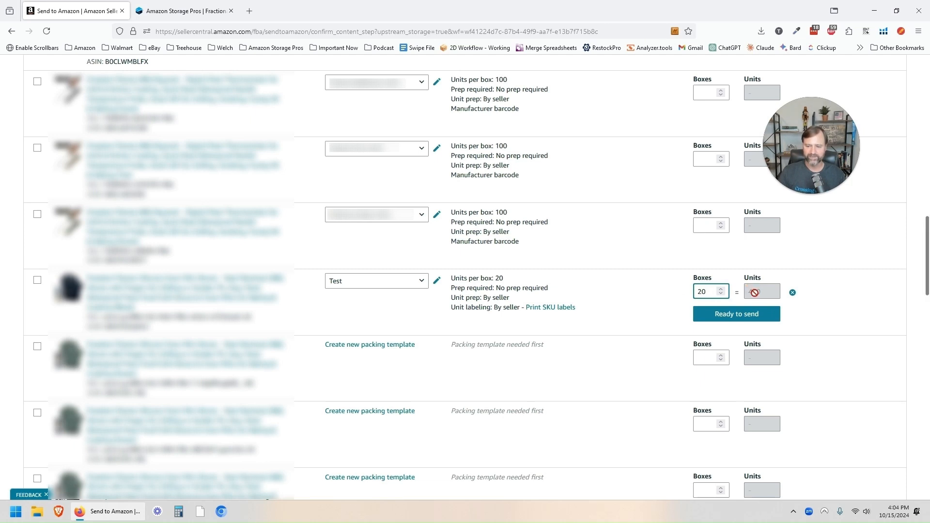
click(737, 315)
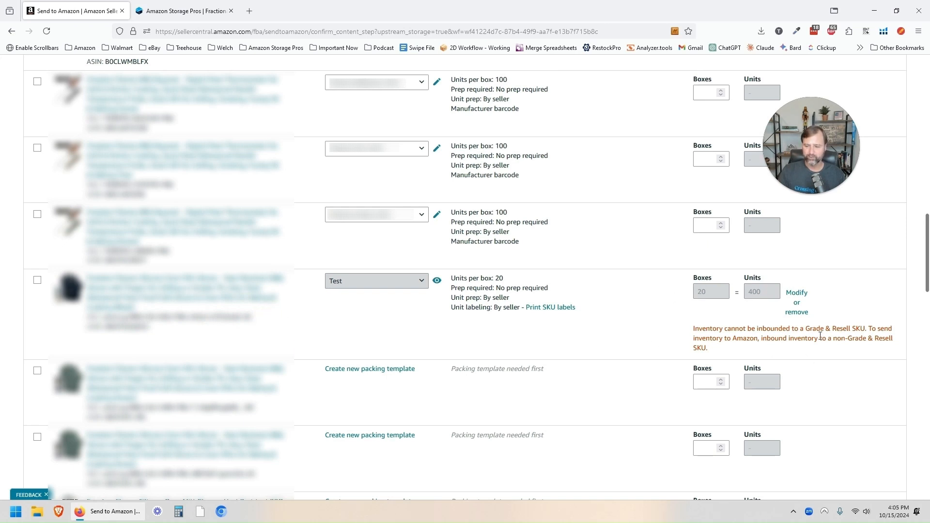
drag(803, 330, 846, 329)
click(795, 313)
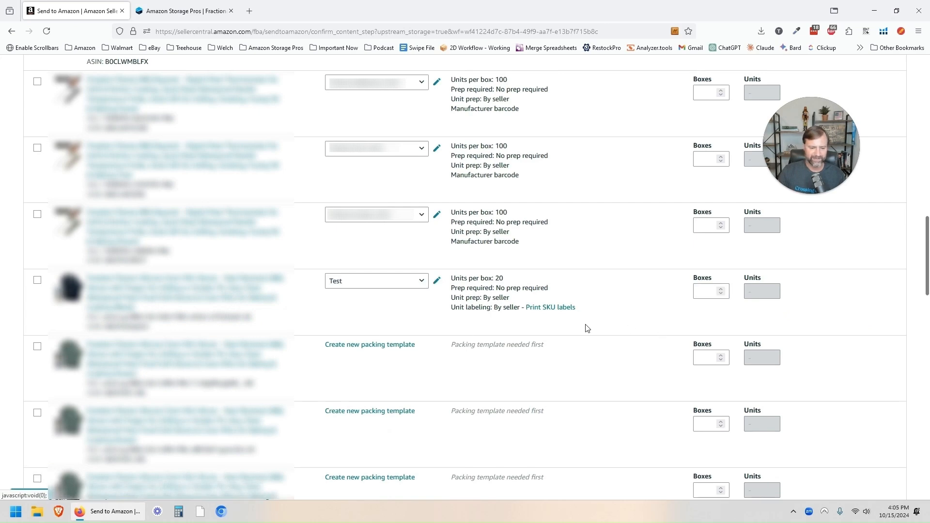
Step: Enter 10 boxes (500 units) for the 50-units-per-box SKU and mark it ready to send
scroll(530, 342, down, 5)
scroll(532, 342, down, 12)
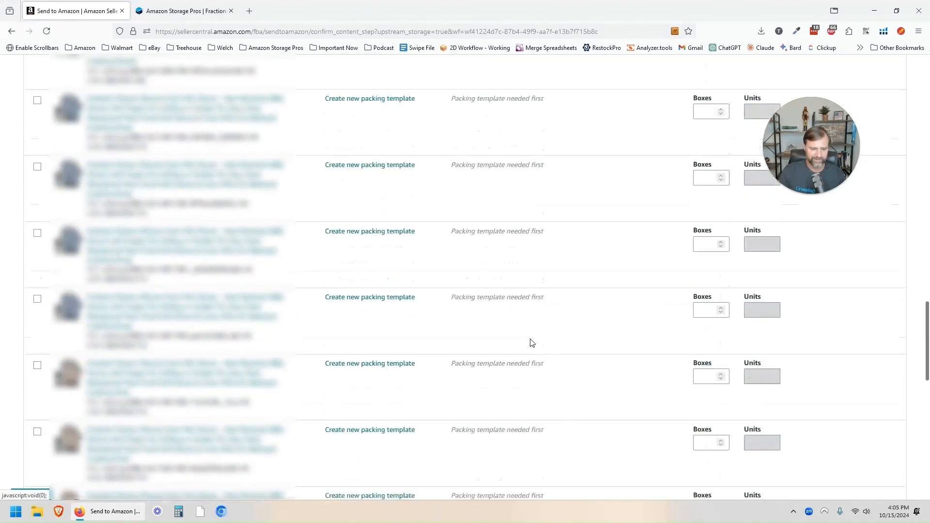
scroll(532, 343, up, 3)
scroll(532, 343, up, 6)
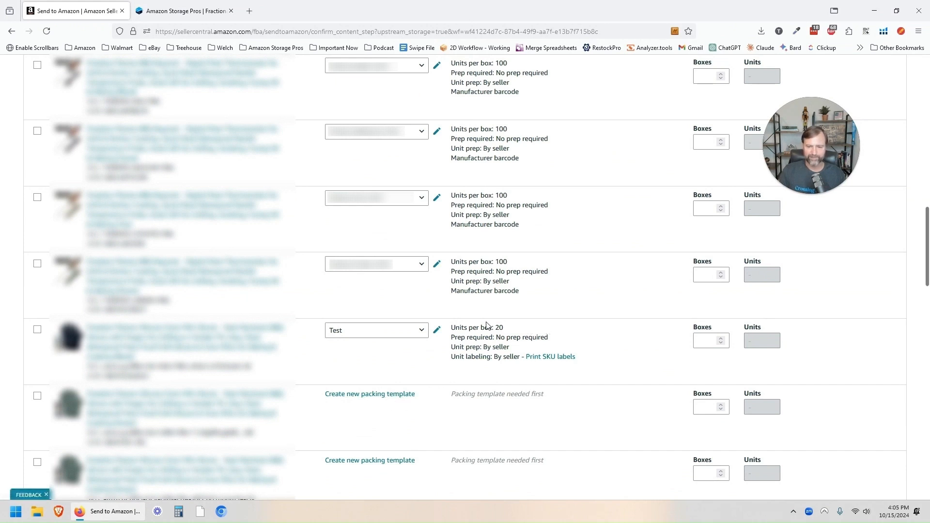
scroll(556, 320, up, 4)
scroll(556, 321, up, 3)
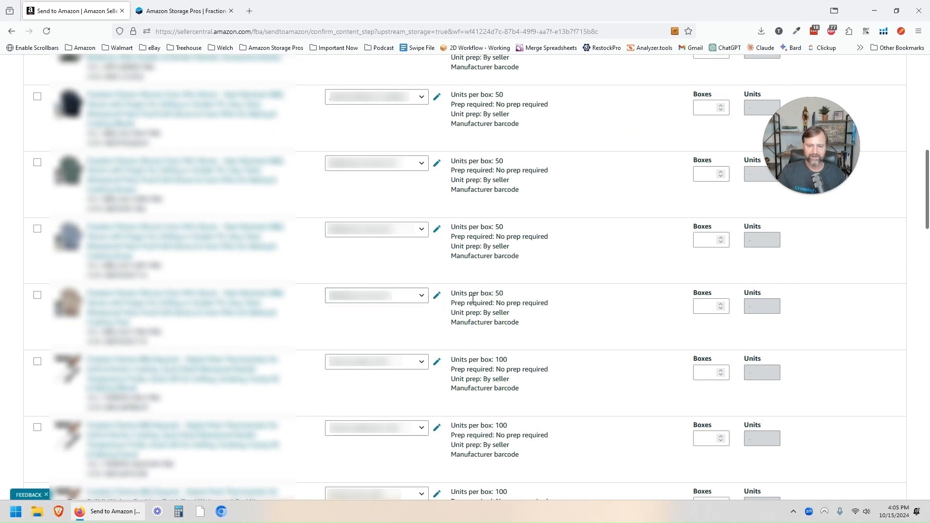
drag(455, 293, 549, 303)
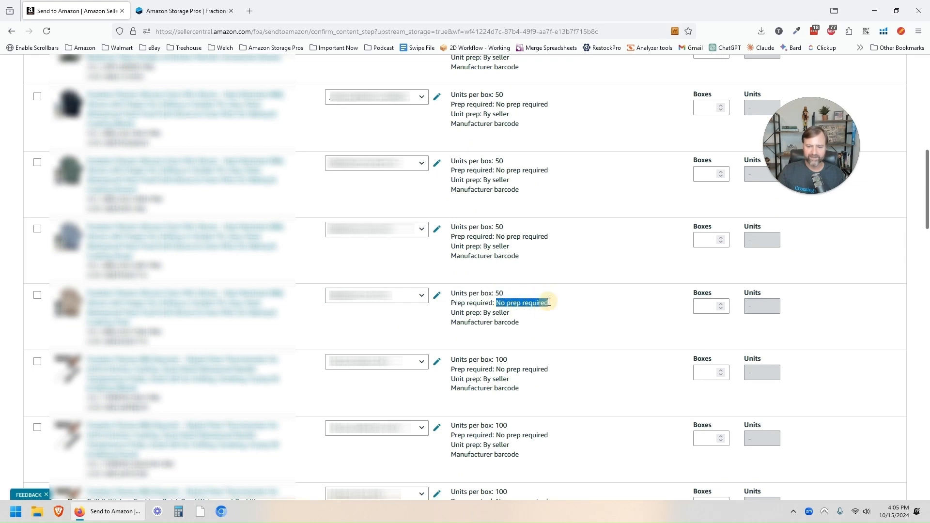
double_click(495, 314)
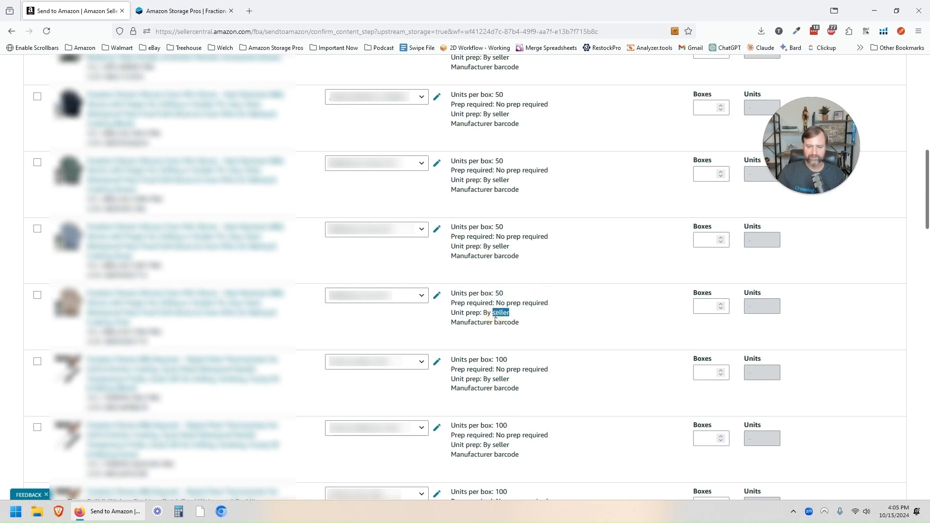
click(705, 306)
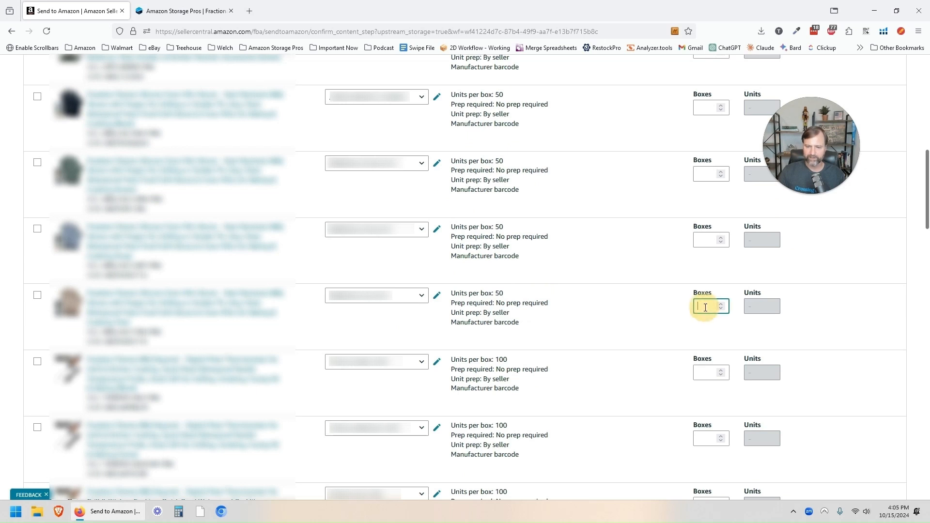
text(10)
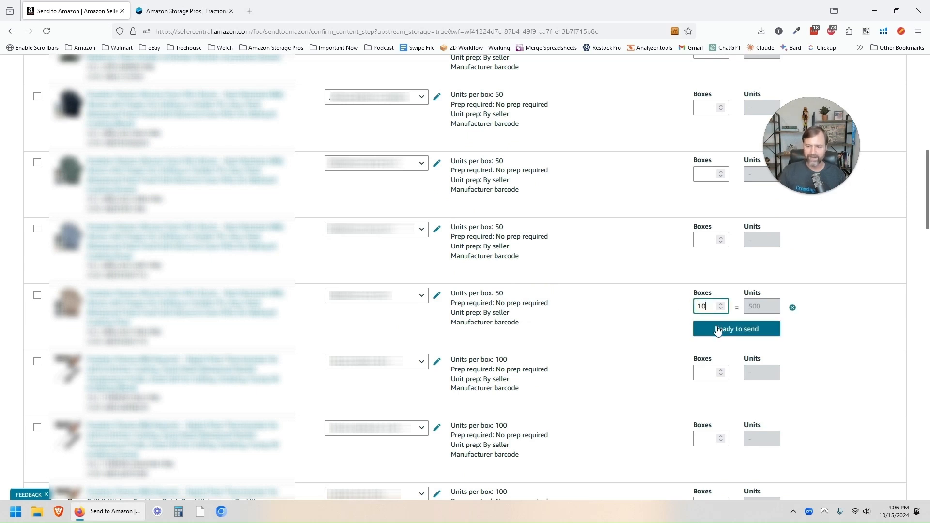
click(717, 328)
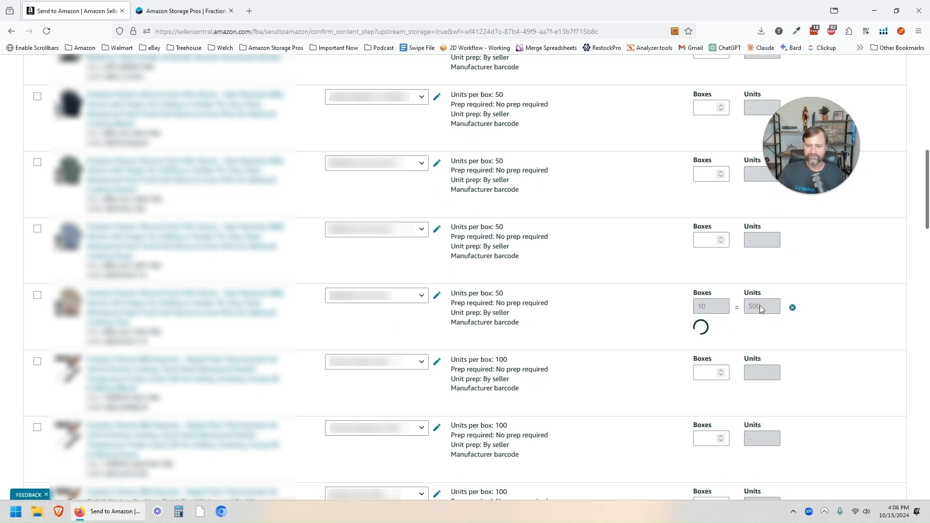
scroll(634, 319, up, 10)
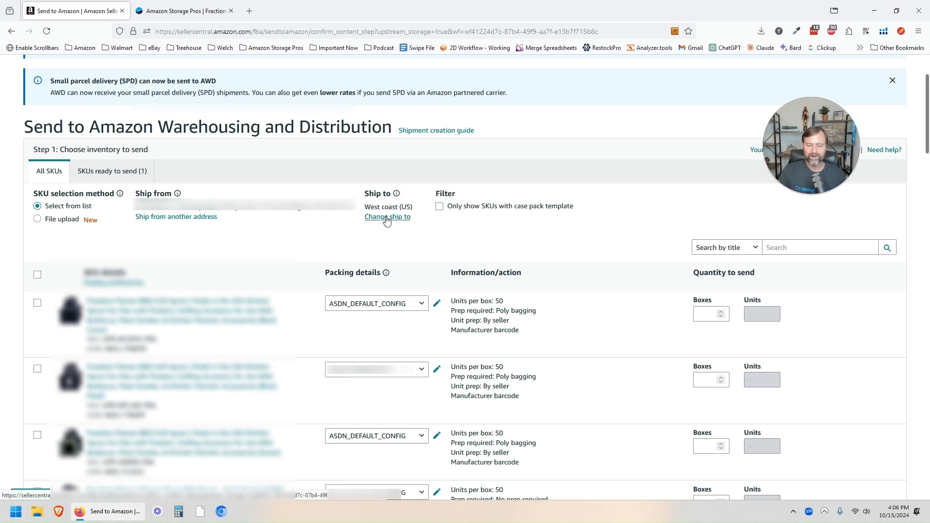
Step: Compare the East coast, South Central and auto-assign options, then submit West coast (US) as ship-to region
click(386, 219)
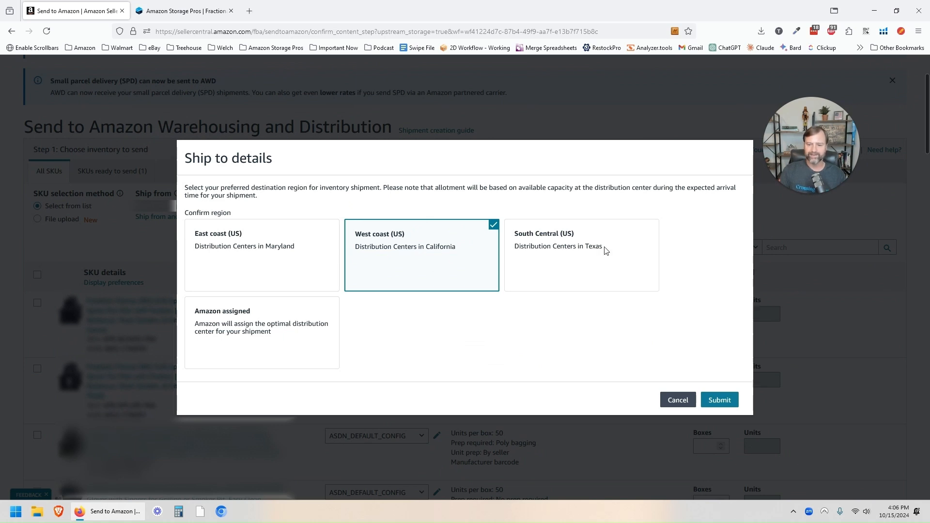
click(224, 263)
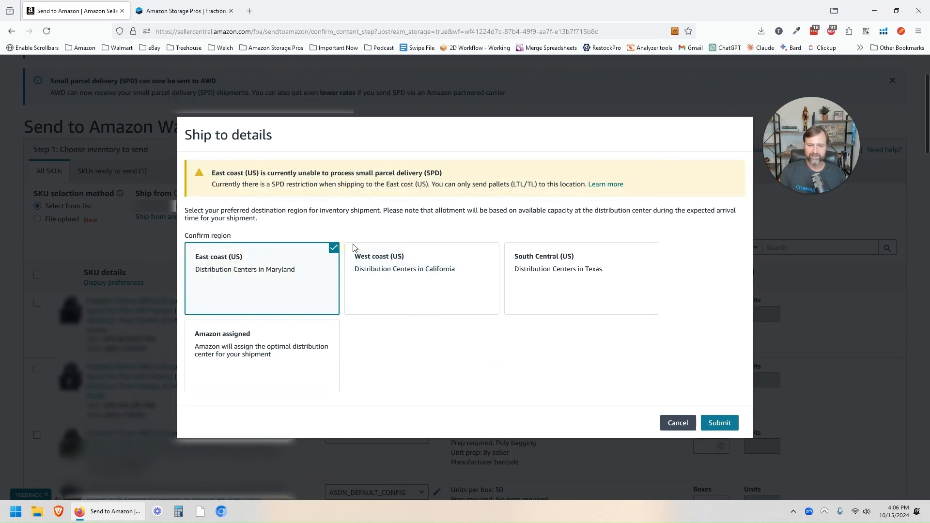
click(394, 260)
click(543, 260)
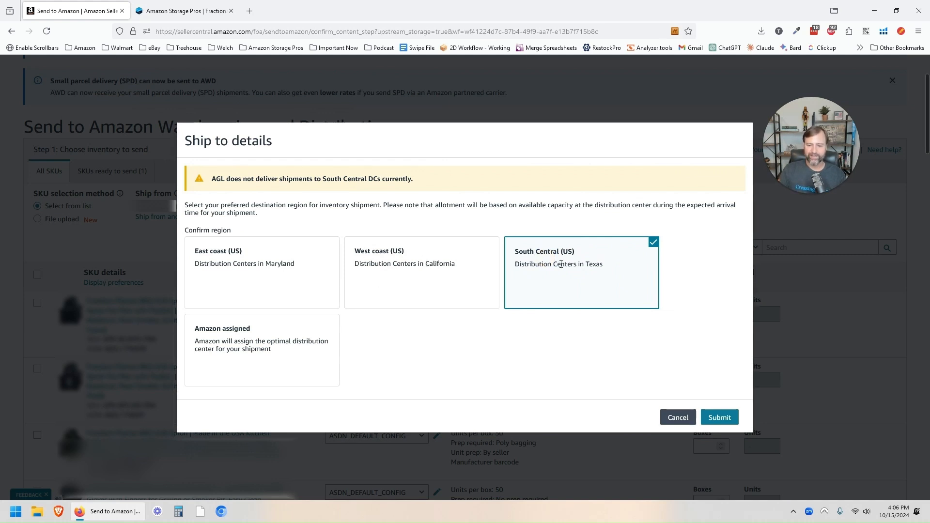
click(261, 347)
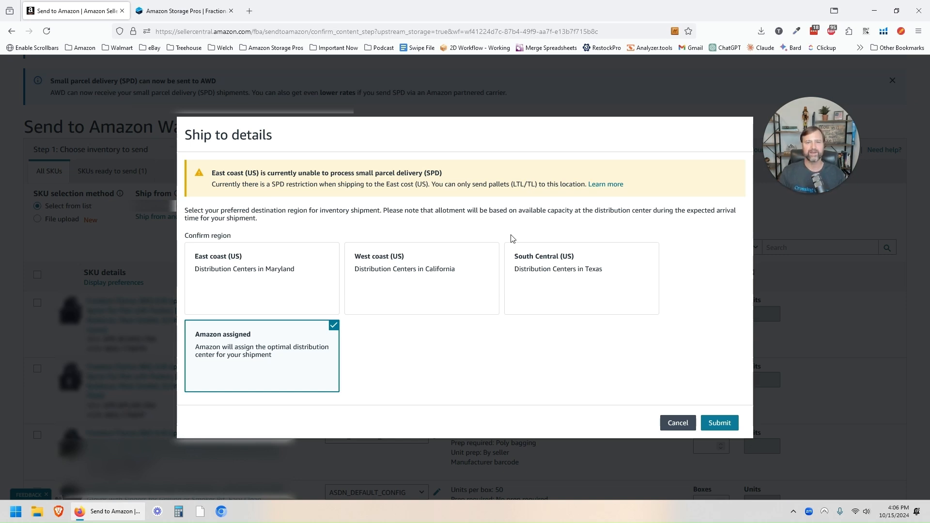
click(428, 263)
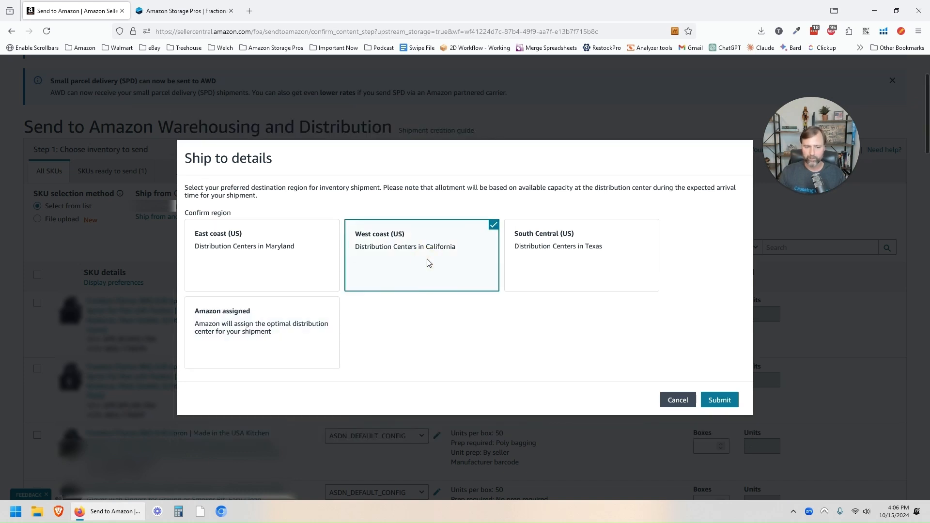
click(244, 252)
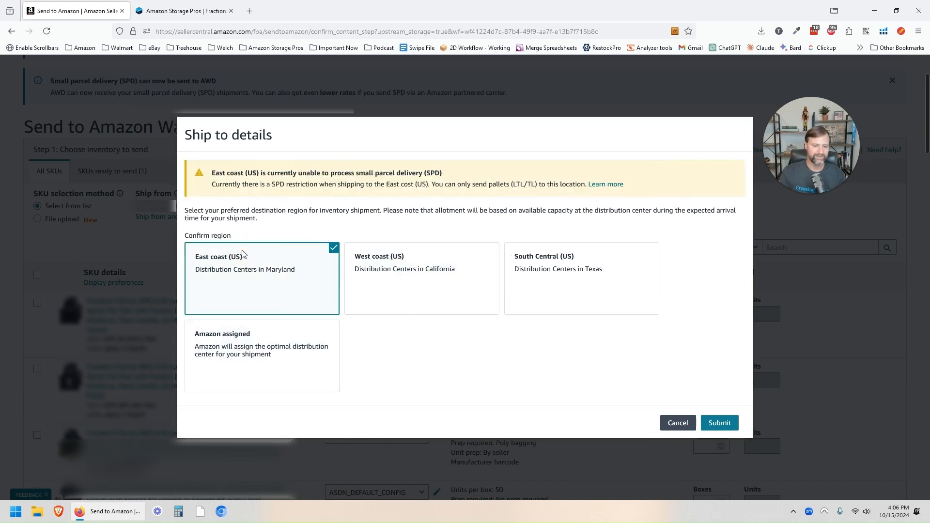
click(560, 301)
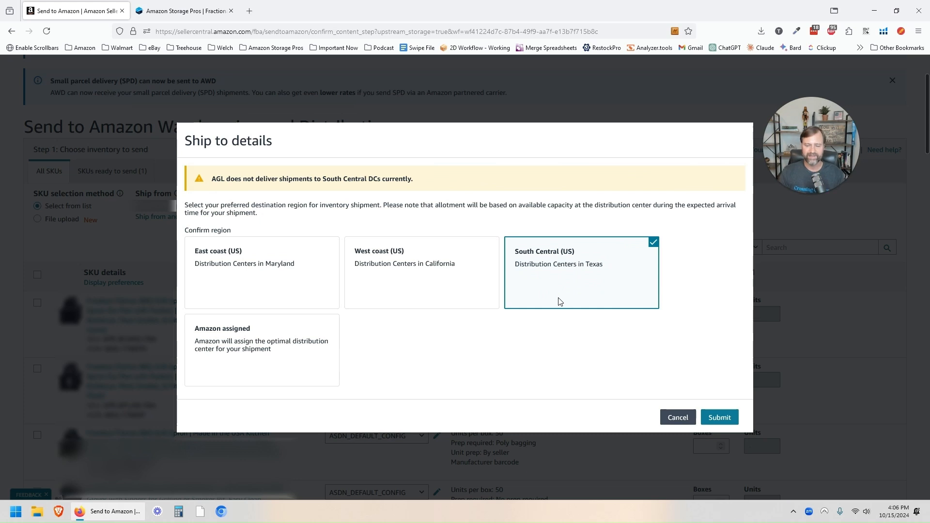
click(446, 263)
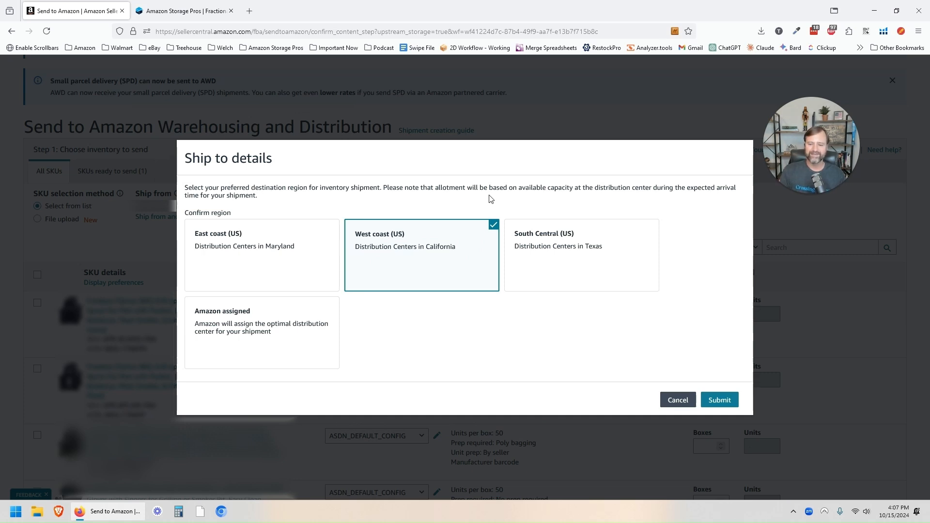
click(718, 400)
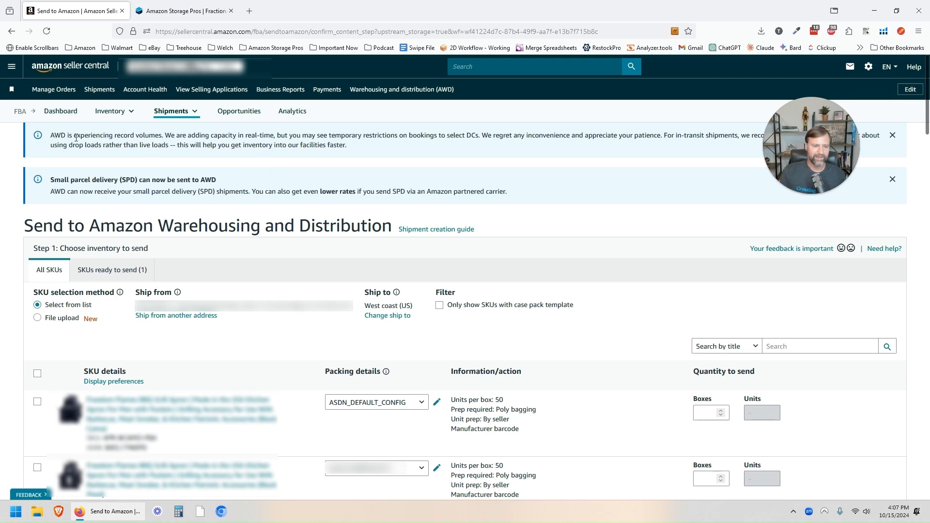
Step: Confirm the inventory of 1 SKU, 10 boxes, 500 units and continue to shipping
drag(54, 135, 178, 132)
click(159, 135)
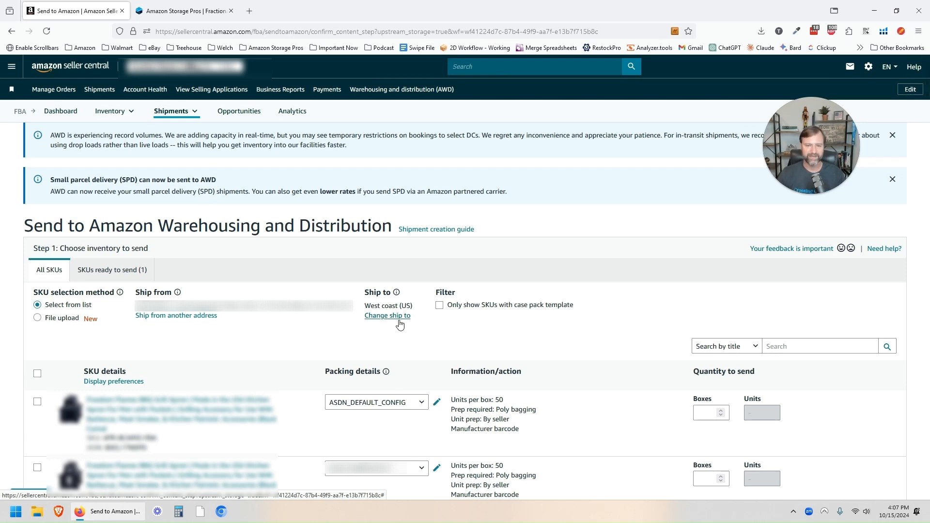
scroll(538, 254, down, 7)
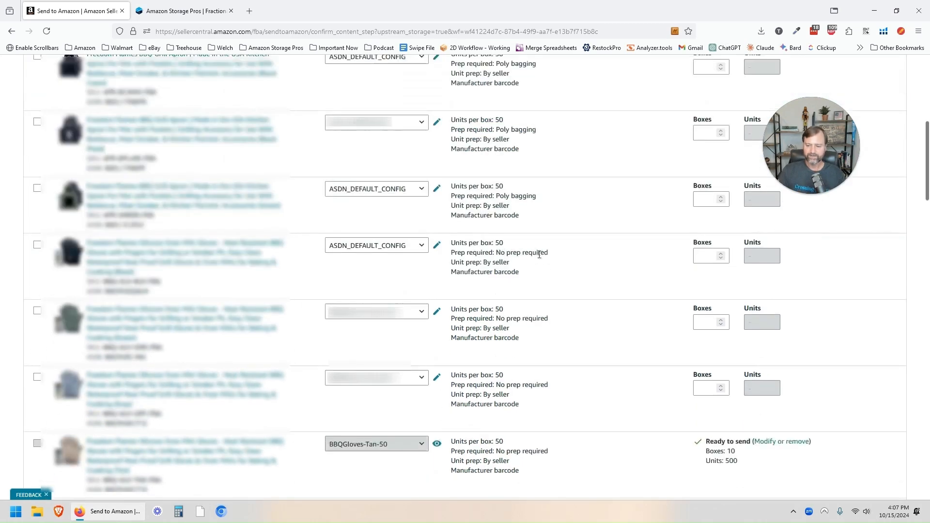
scroll(538, 254, down, 4)
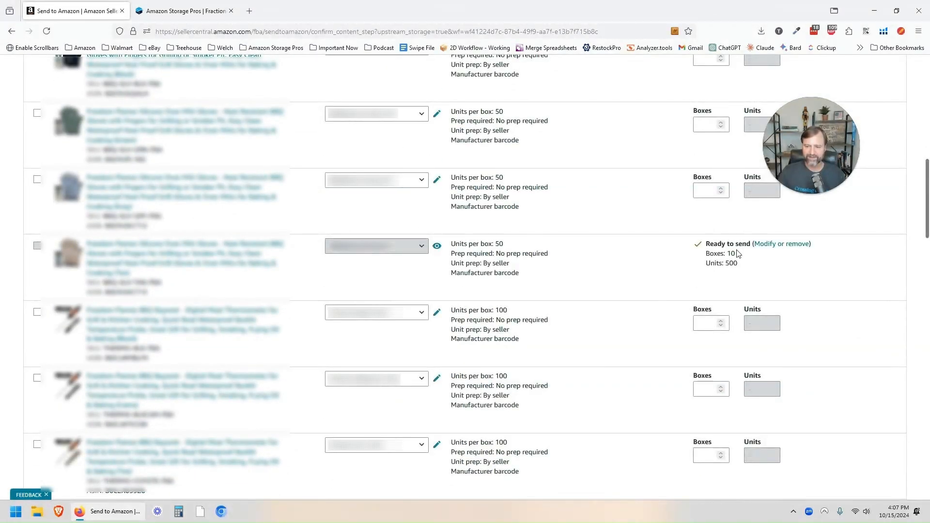
scroll(702, 257, down, 10)
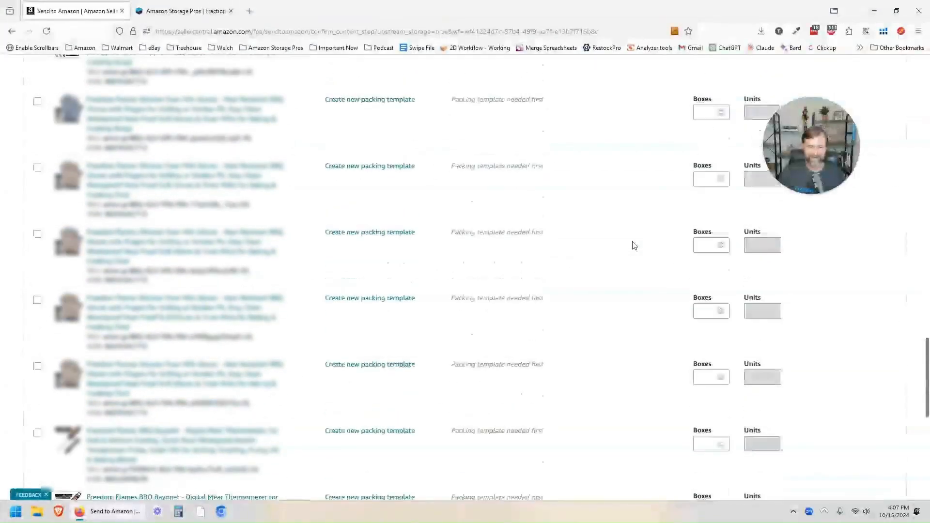
scroll(634, 246, down, 4)
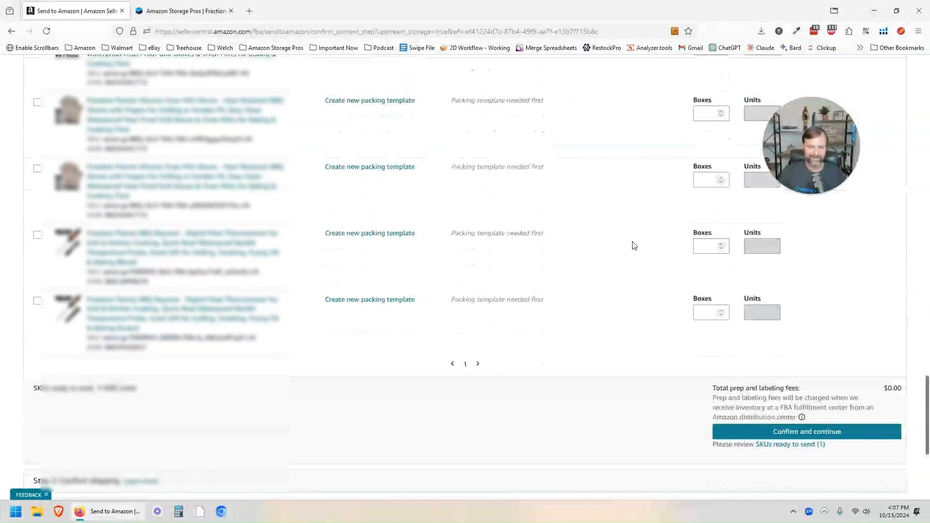
click(785, 434)
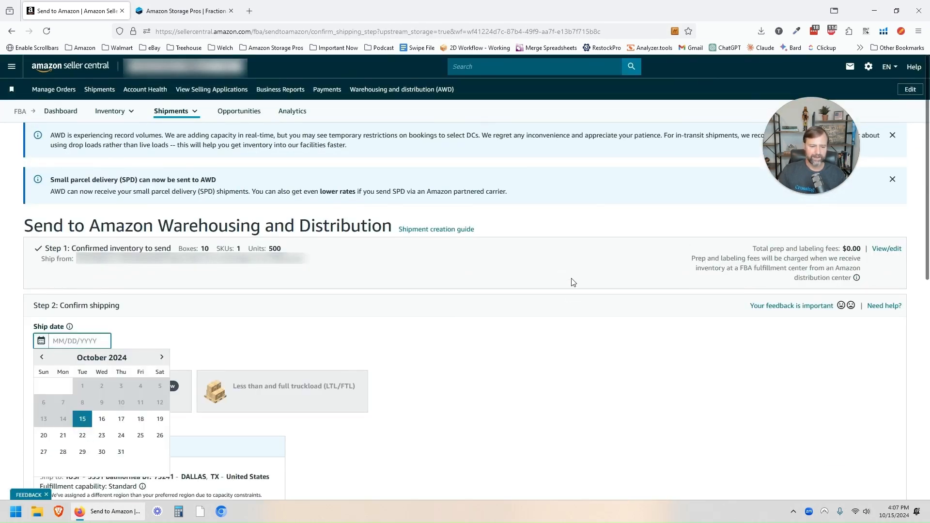
Step: Set the ship date to 10/18/2024 and review Shipment #1's one-pallet LTL allocation to South Central (US)
scroll(571, 286, down, 2)
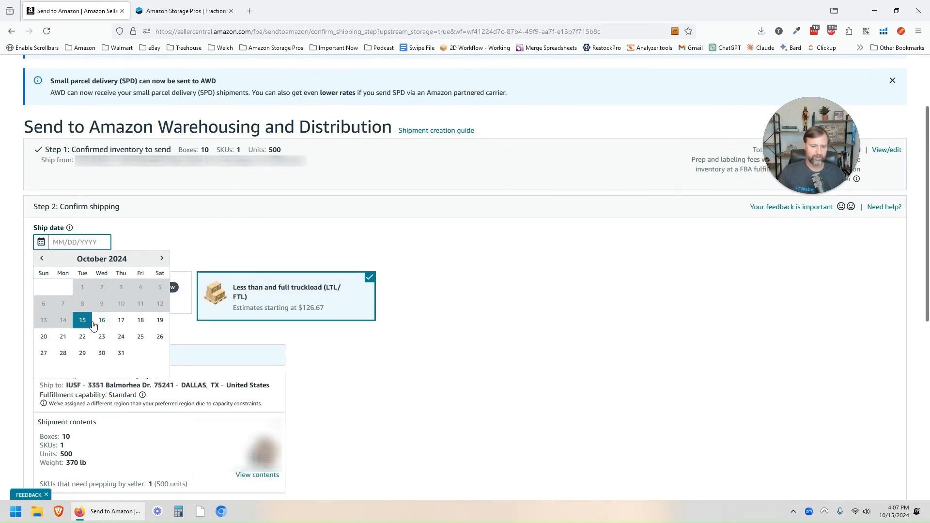
click(136, 320)
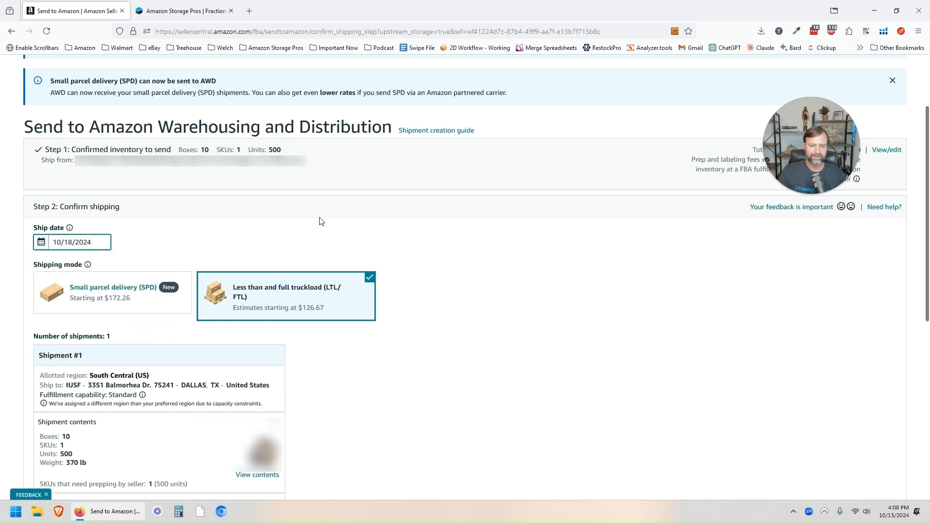
scroll(464, 239, down, 2)
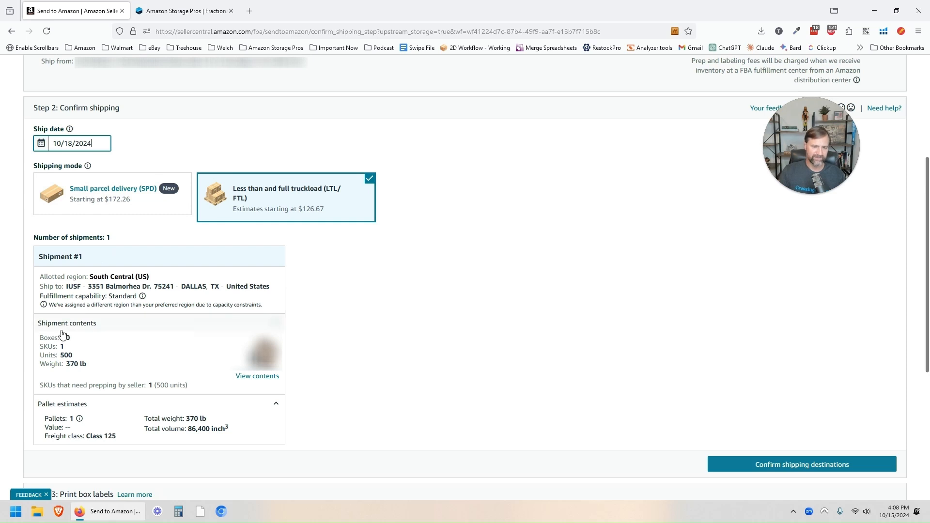
click(77, 418)
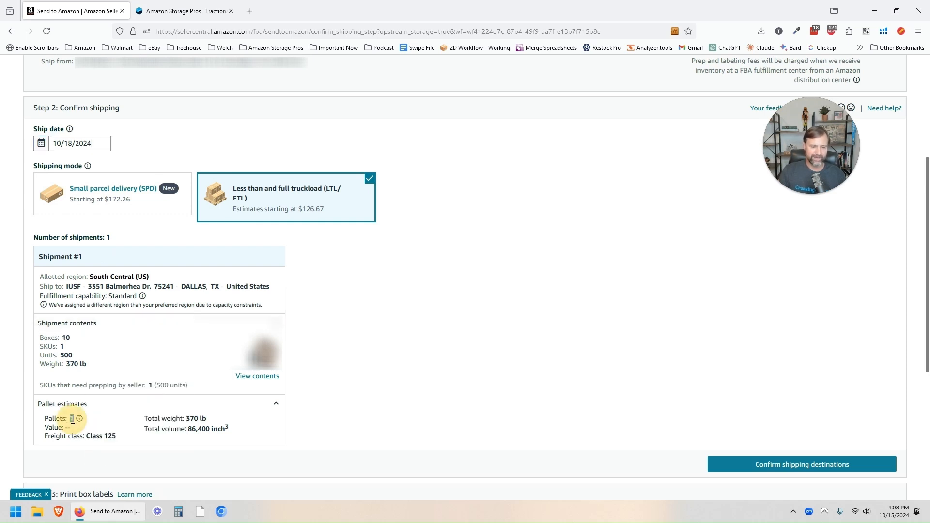
scroll(545, 405, up, 2)
scroll(545, 405, up, 2)
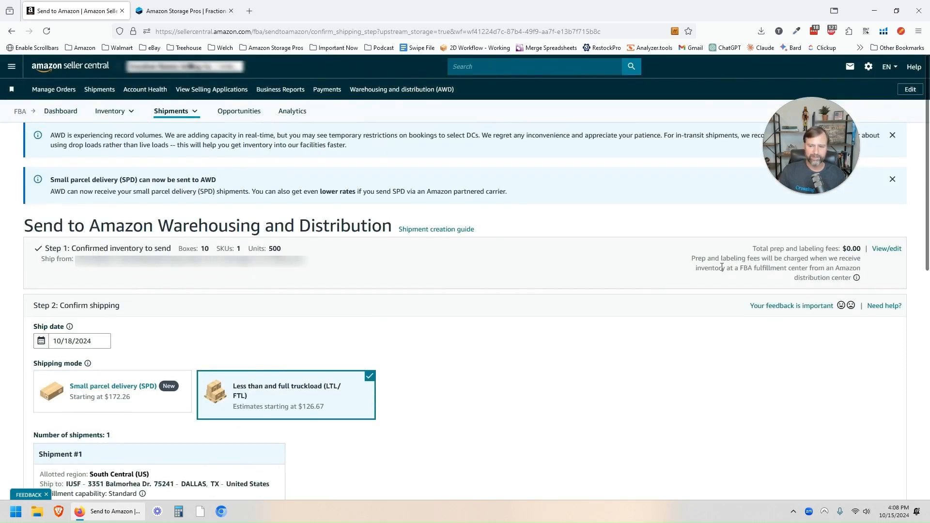
Step: Edit Step 1's ready SKU to 30 boxes and mark it ready to send
click(887, 249)
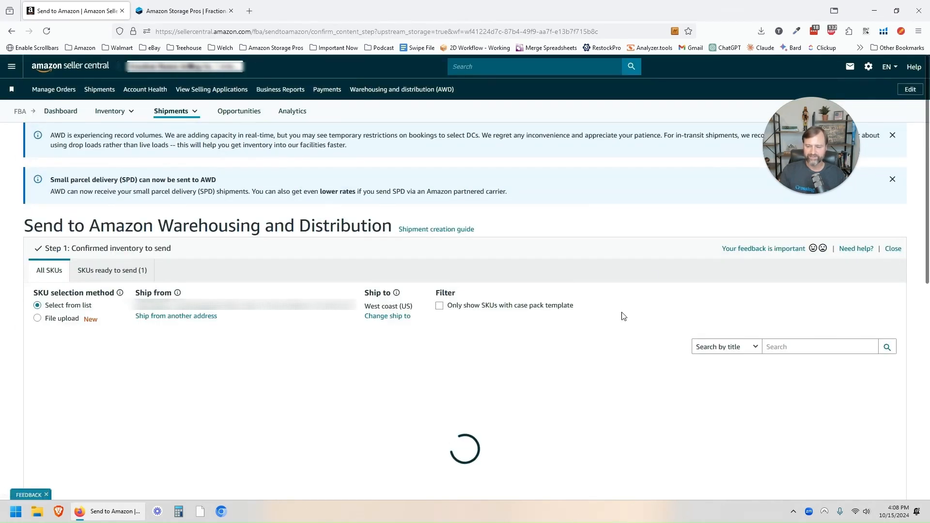
scroll(675, 302, down, 10)
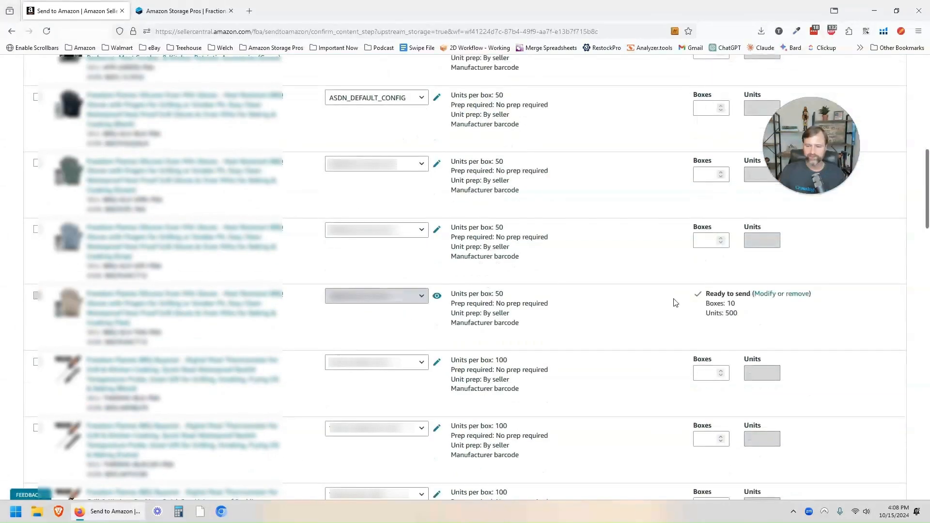
click(793, 295)
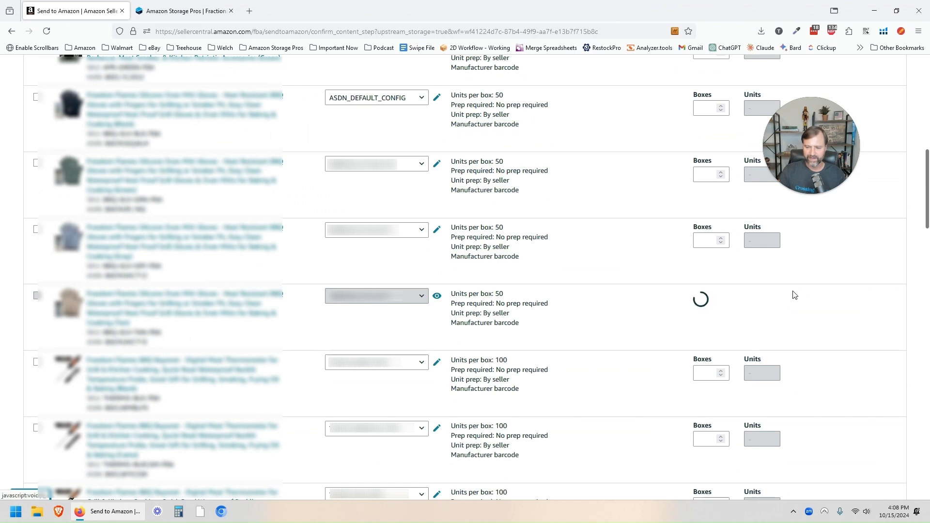
click(699, 308)
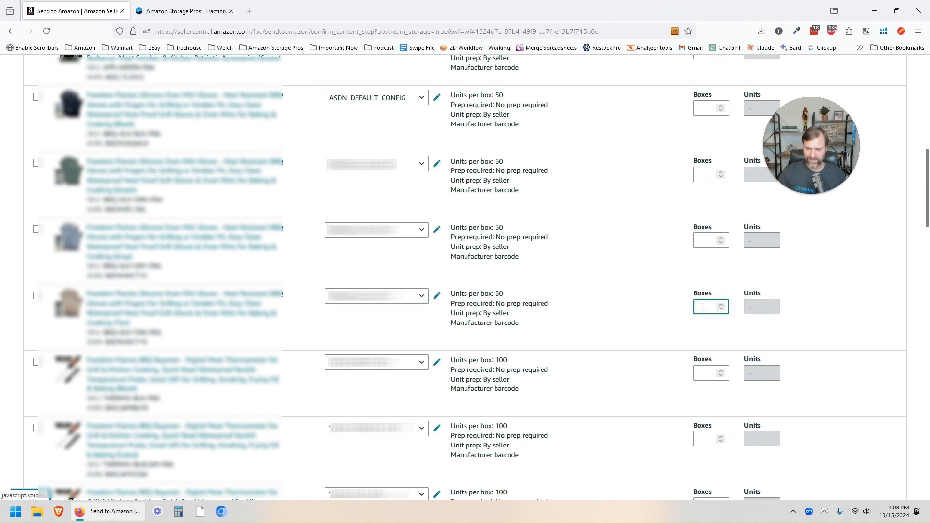
text(30)
click(732, 329)
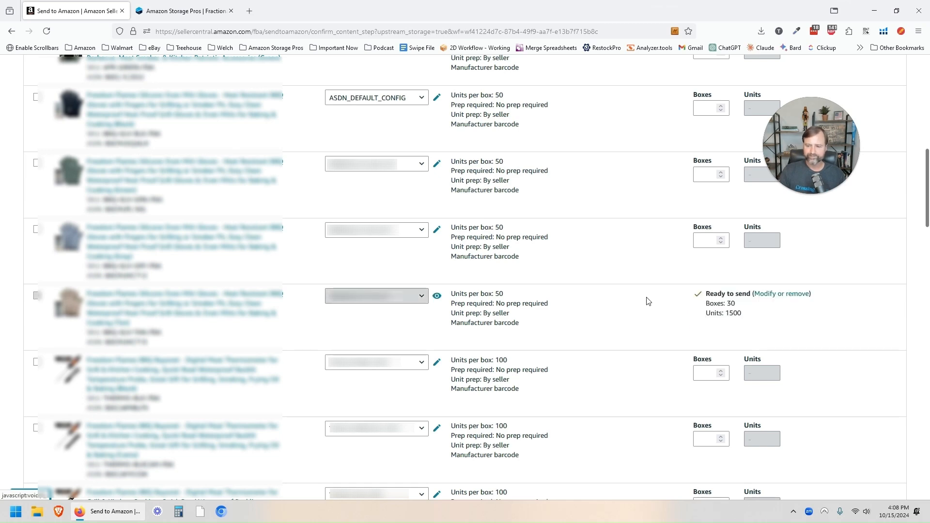
scroll(649, 302, down, 9)
scroll(649, 302, down, 15)
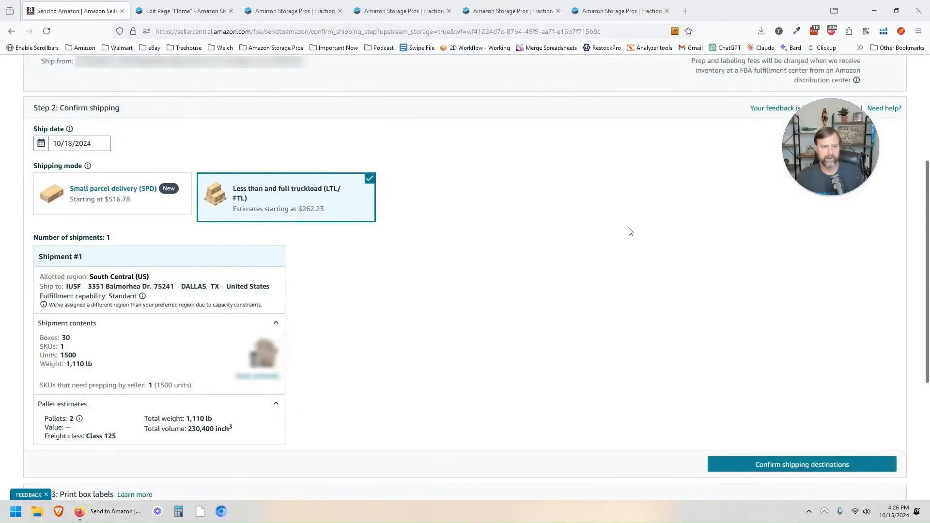
Step: Check the 30-box shipment contents and keep the ship date on 10/18/2024
double_click(64, 339)
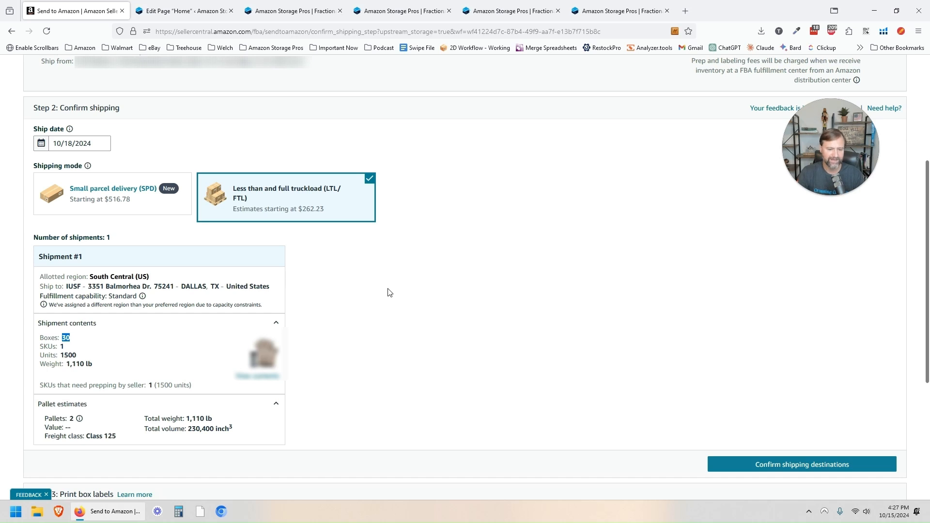
click(85, 141)
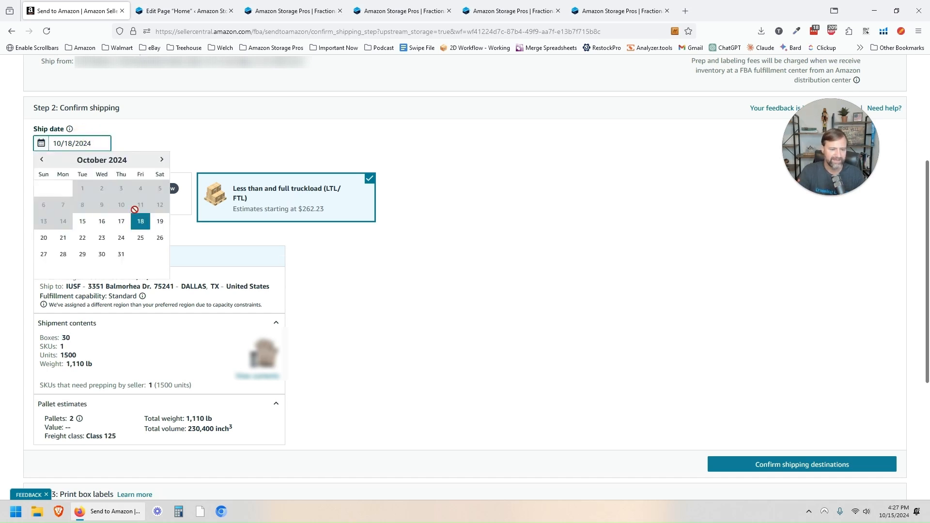
click(141, 224)
click(90, 143)
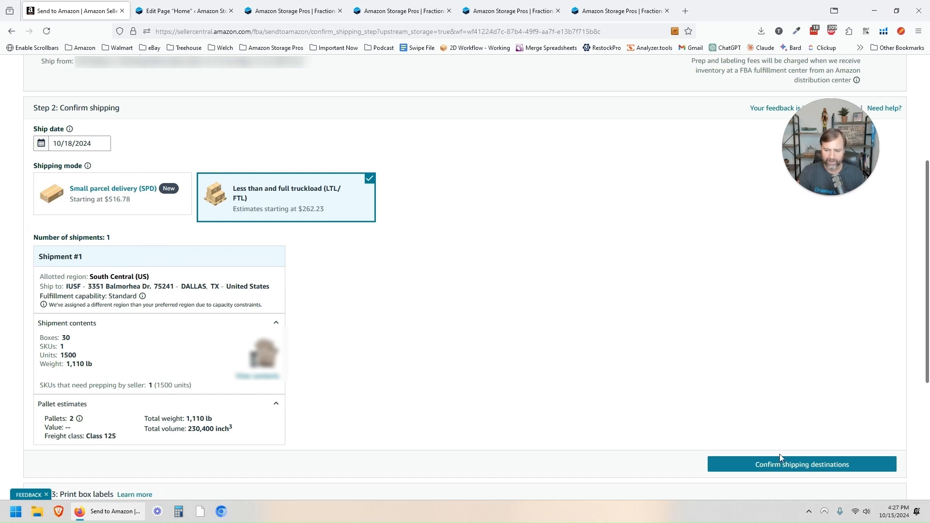
Step: Confirm the shipping destinations, noting Shipment #1's South Central (US) allotted region
click(800, 466)
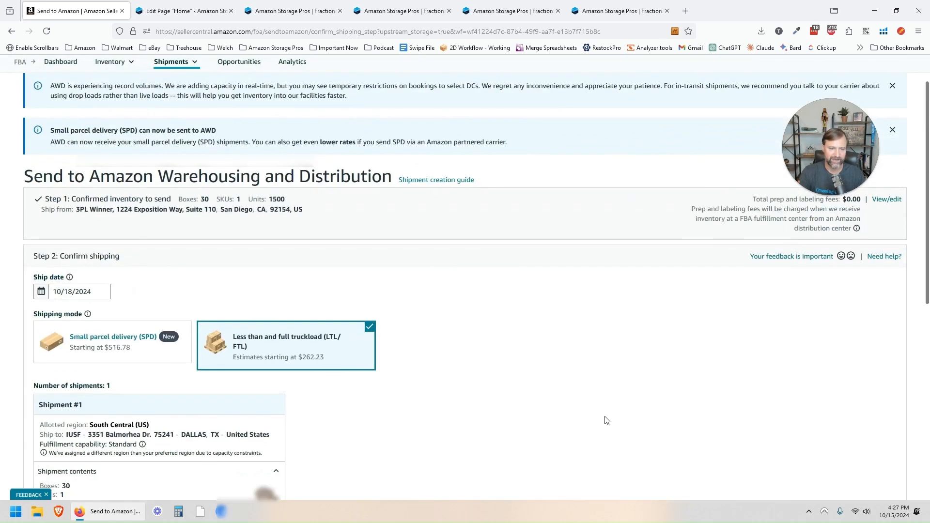
scroll(604, 420, down, 3)
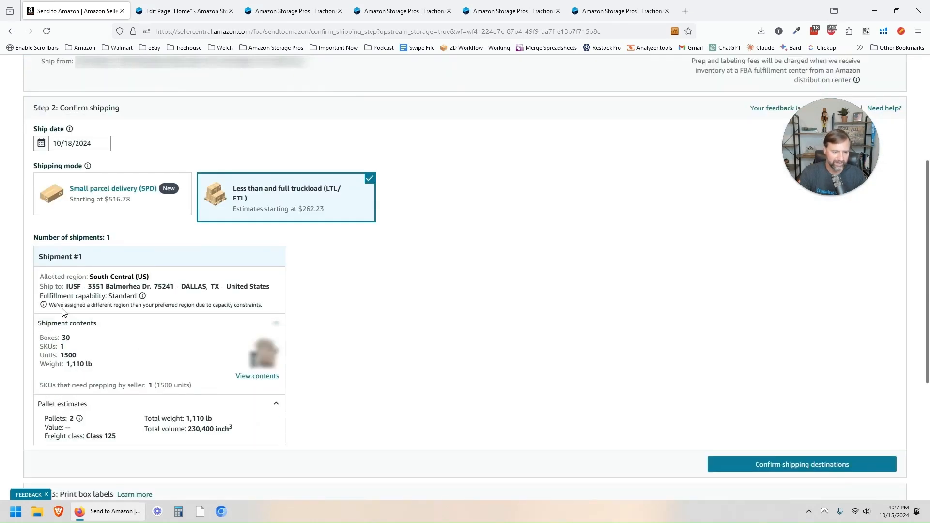
drag(49, 305, 161, 306)
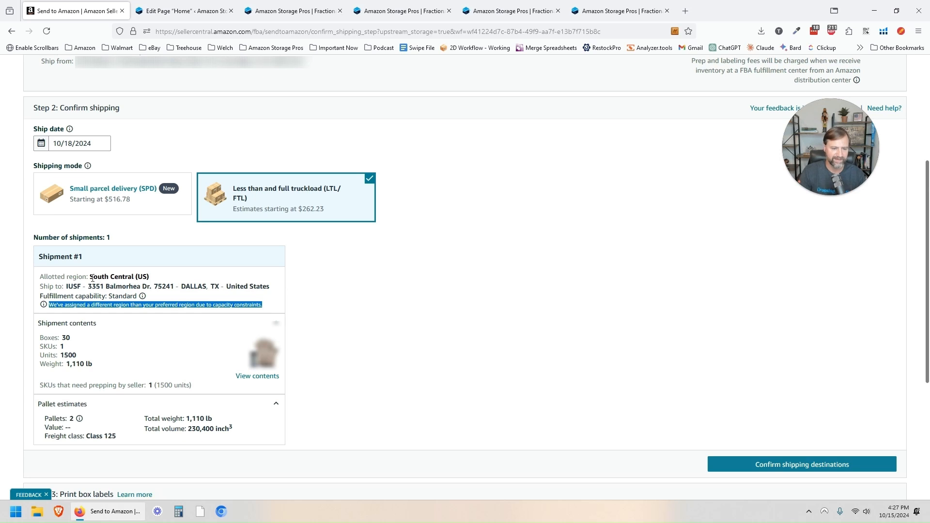
drag(90, 277, 151, 279)
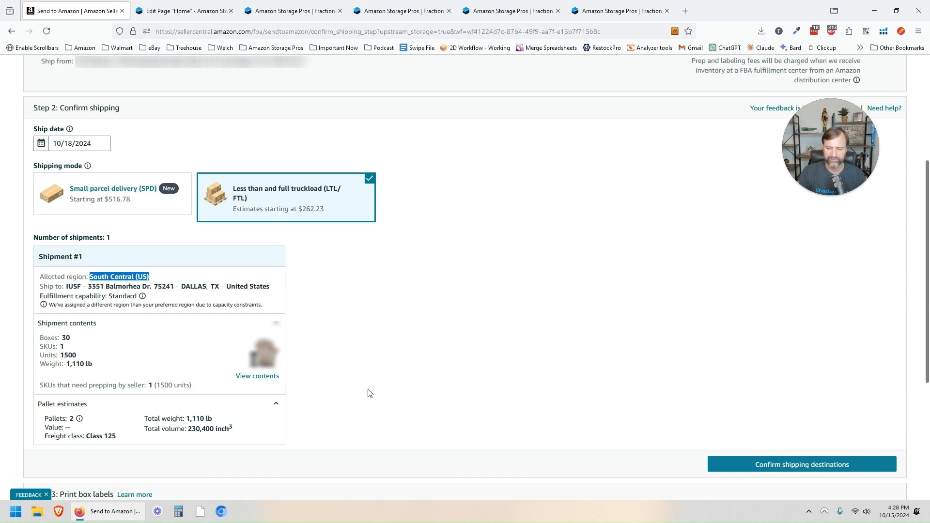
click(811, 465)
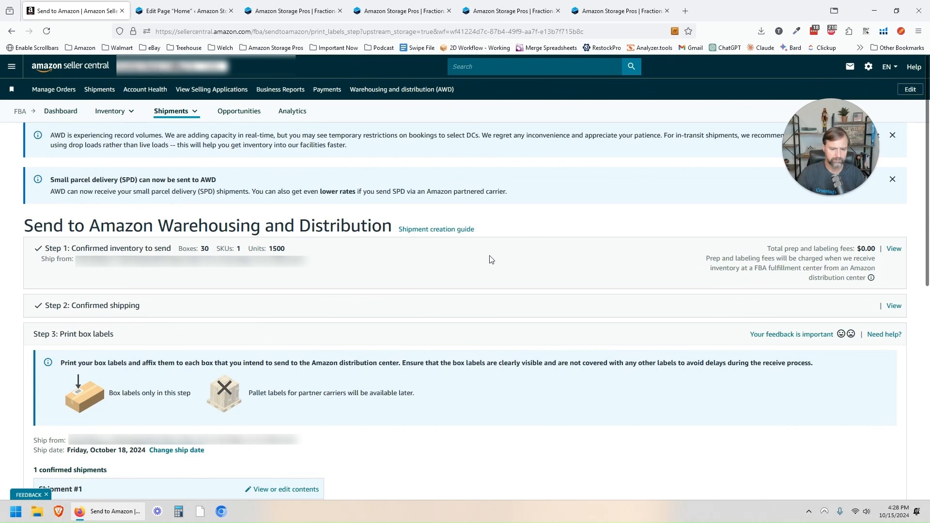
Step: Show the label paper formats, with One label per A4 paper, for Shipment #1's box labels
scroll(489, 259, down, 2)
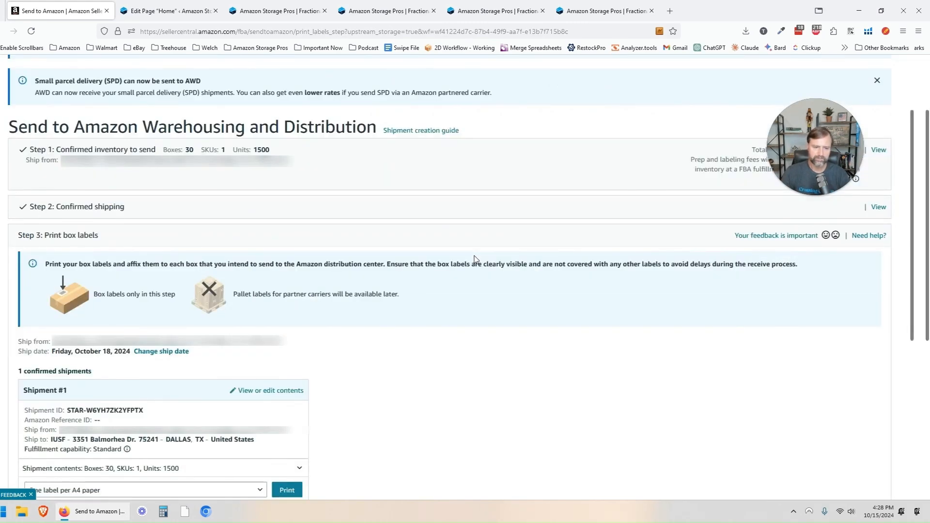
scroll(471, 253, down, 2)
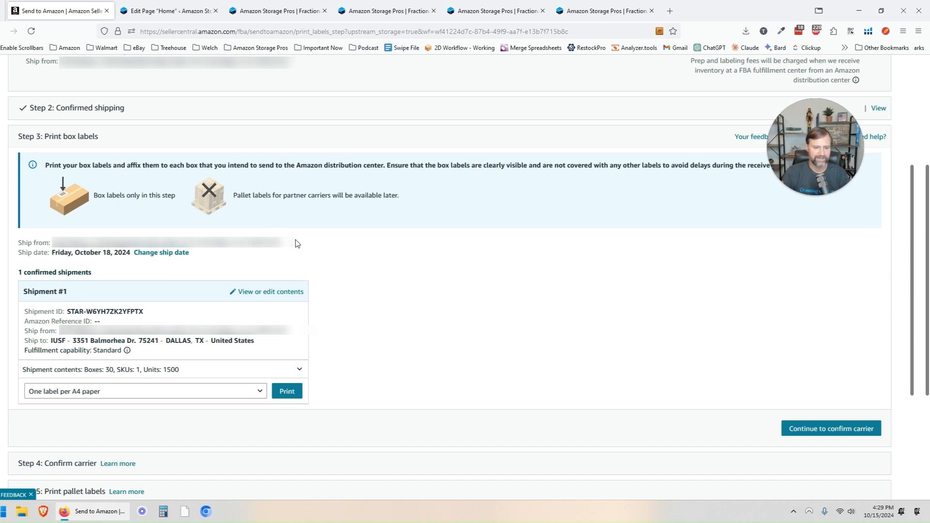
click(232, 394)
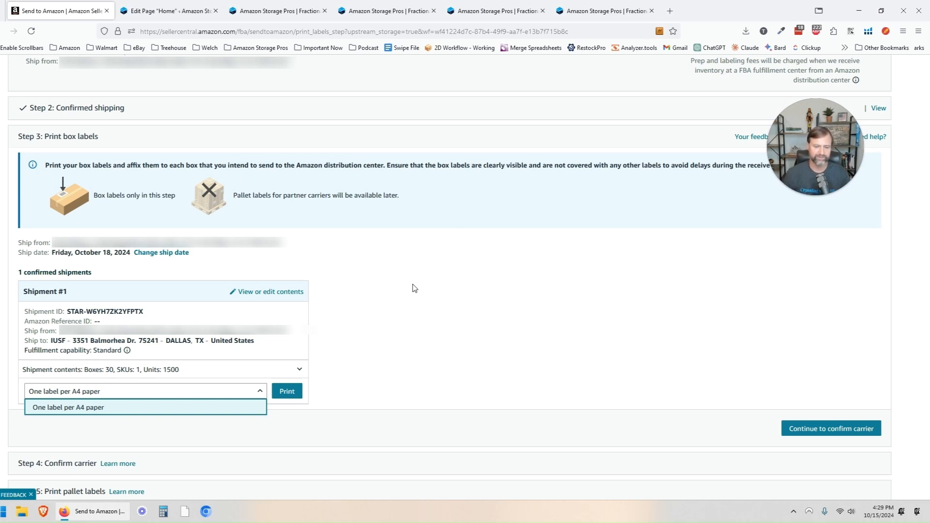
Step: Print the box labels and scroll through the 30-page label PDF
click(286, 392)
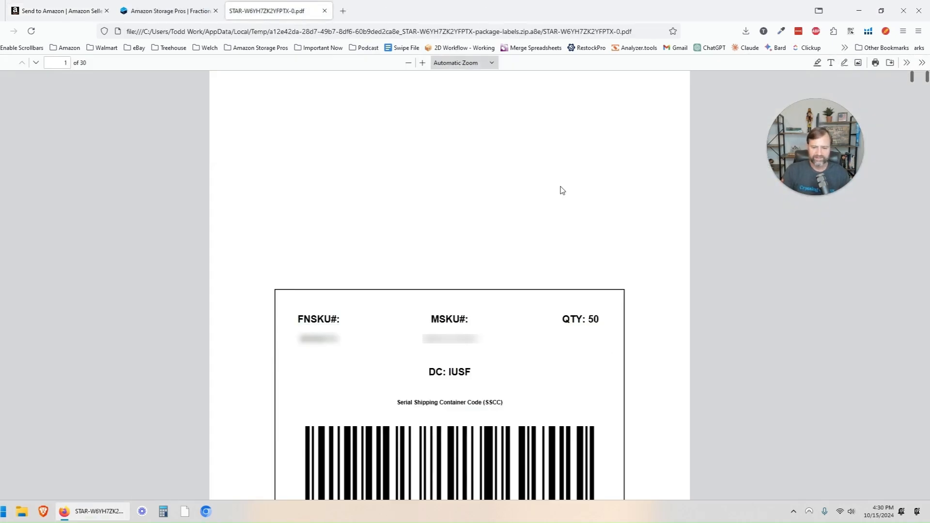
scroll(561, 190, down, 2)
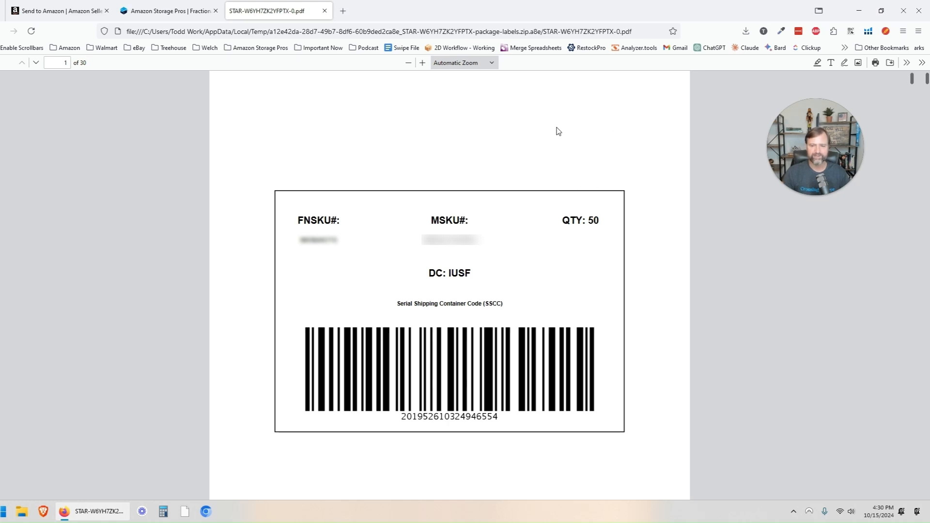
scroll(614, 136, down, 2)
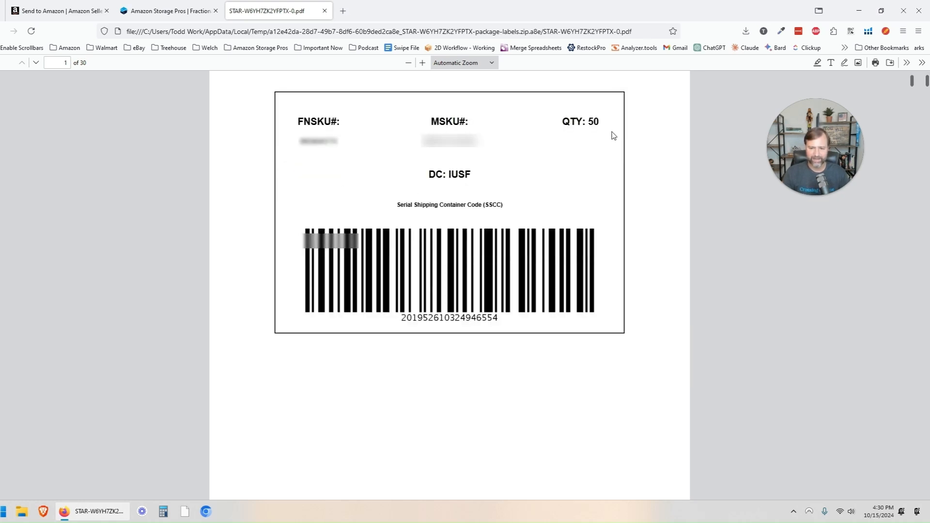
scroll(614, 136, up, 2)
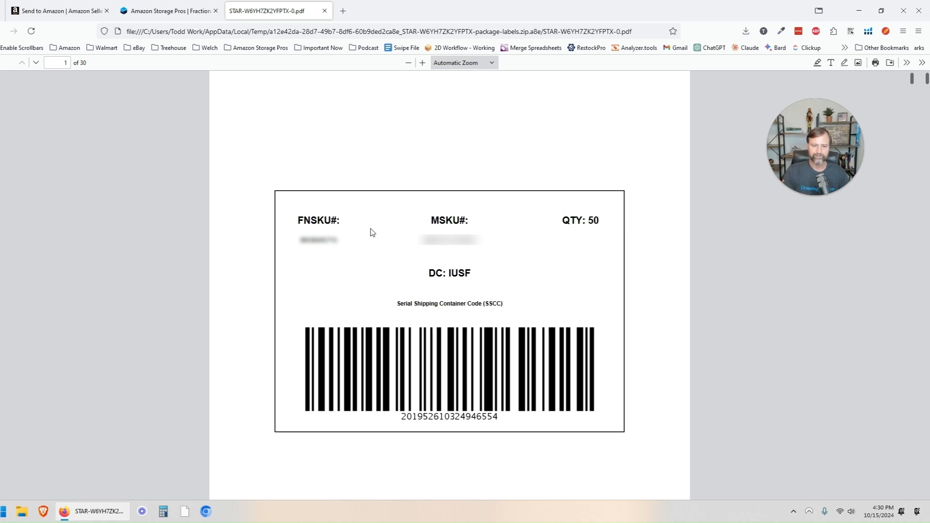
Step: Select the FNSKU, MSKU and DC IUSF values on the first label
double_click(315, 242)
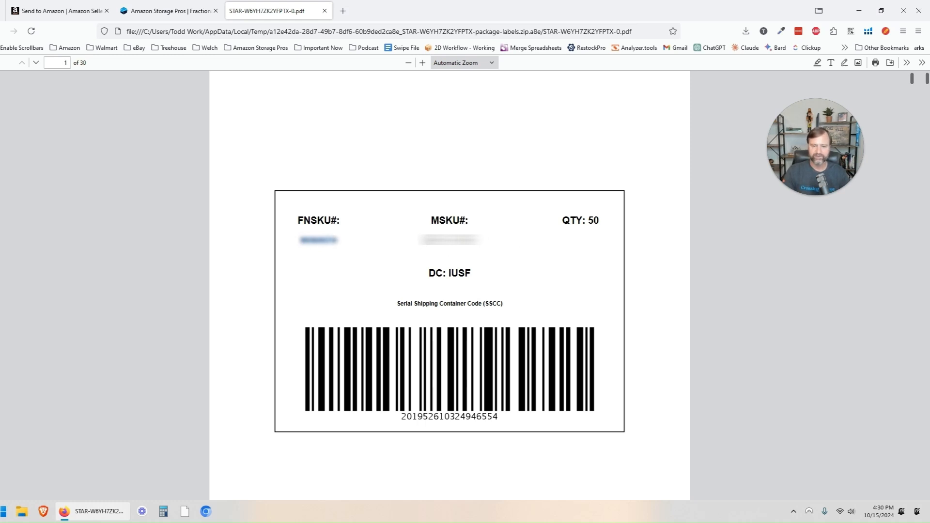
drag(423, 240, 501, 243)
double_click(465, 242)
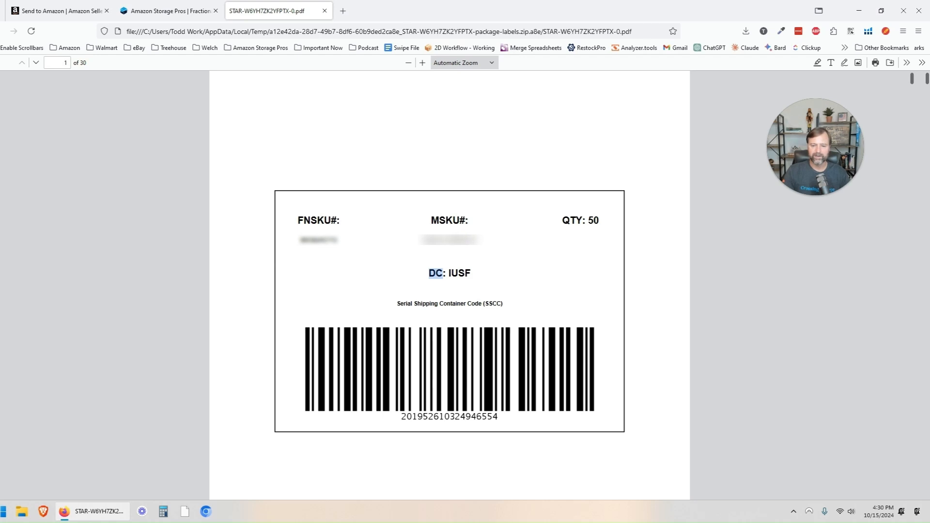
click(452, 240)
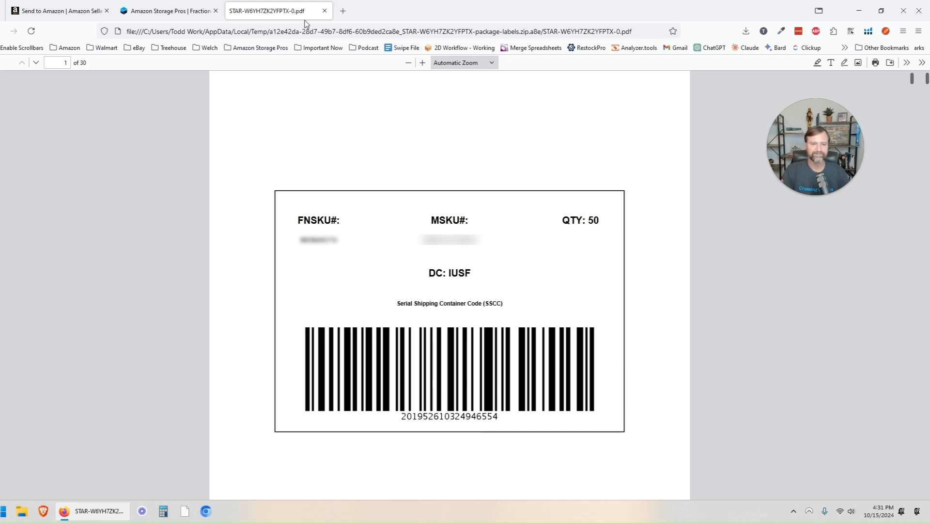
Step: Close the label PDF and review Shipment #1's contents in Seller Central
click(325, 10)
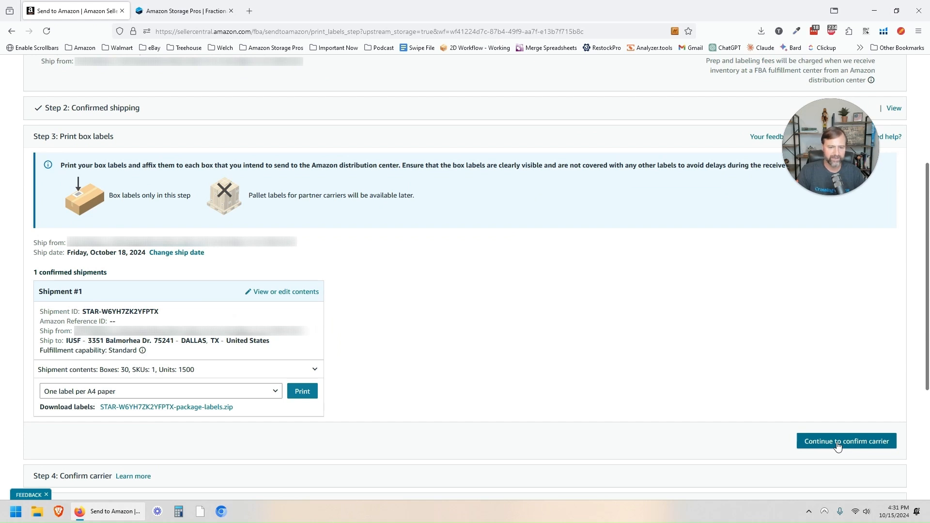
click(263, 293)
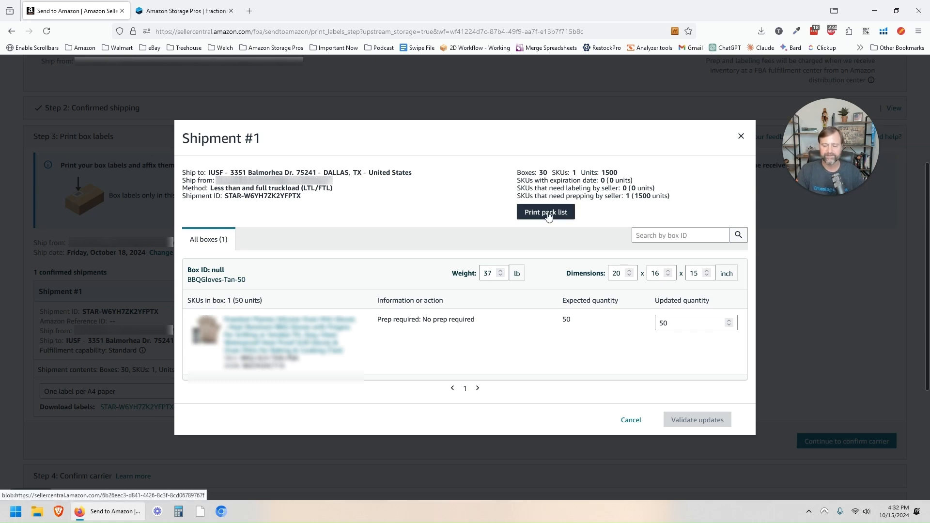
click(741, 136)
Step: Continue to Confirm carrier and assign the saved contact to Shipment #1
click(829, 441)
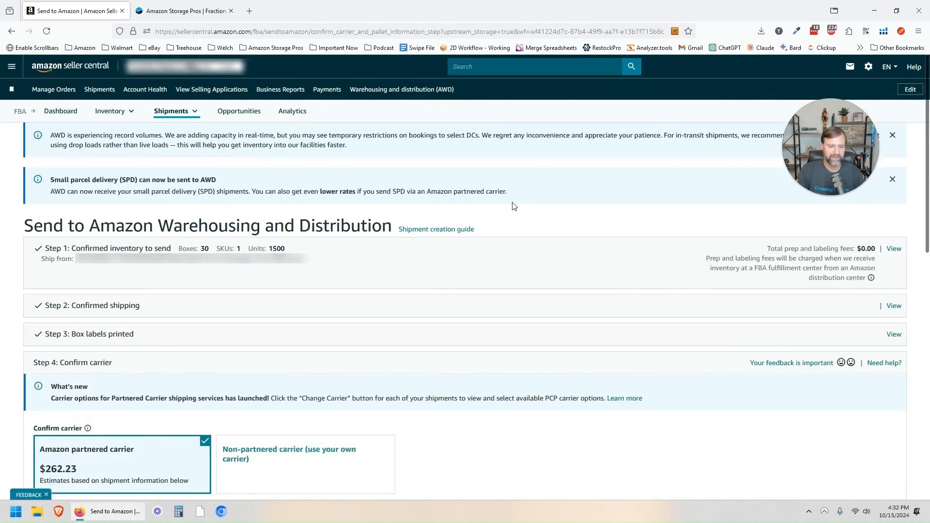
scroll(514, 206, down, 5)
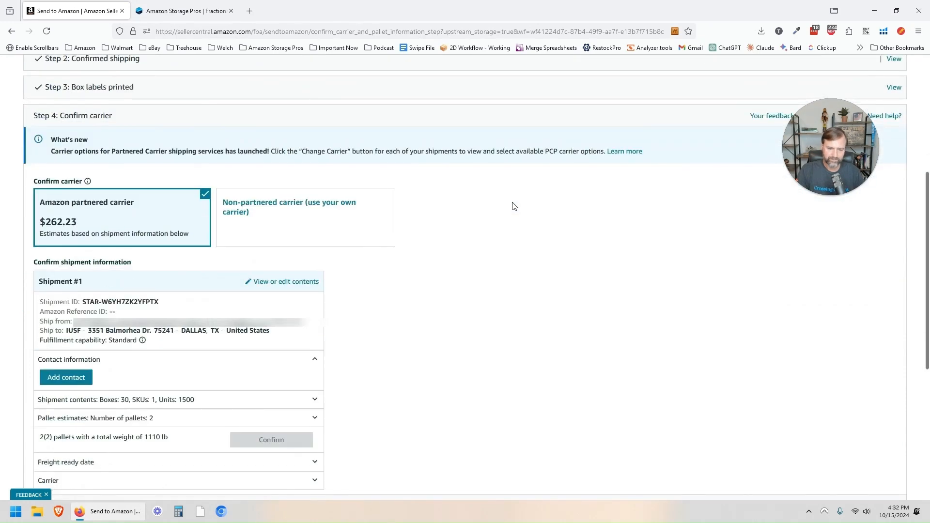
scroll(514, 206, down, 1)
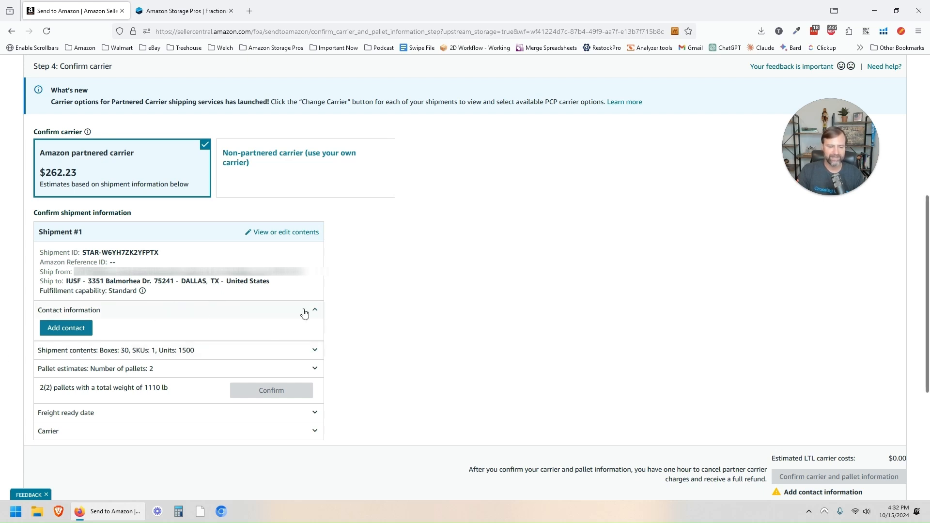
click(71, 328)
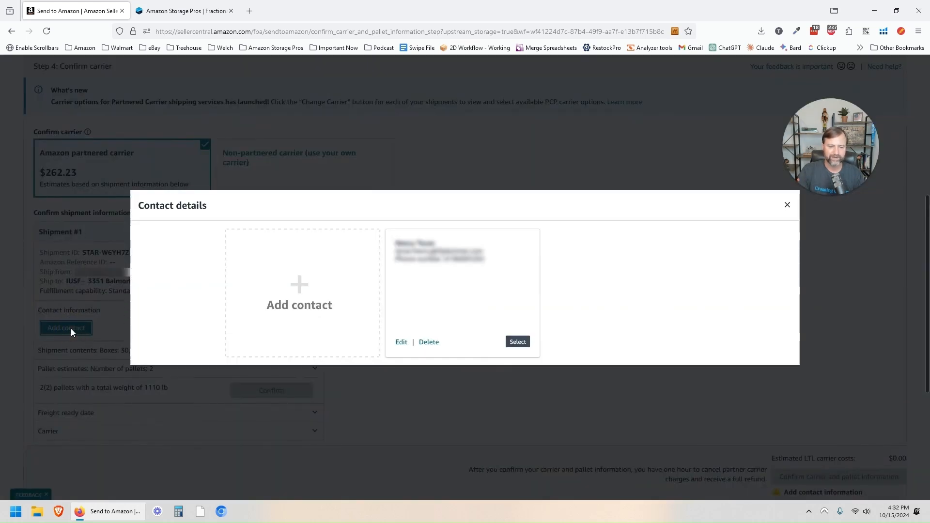
click(515, 341)
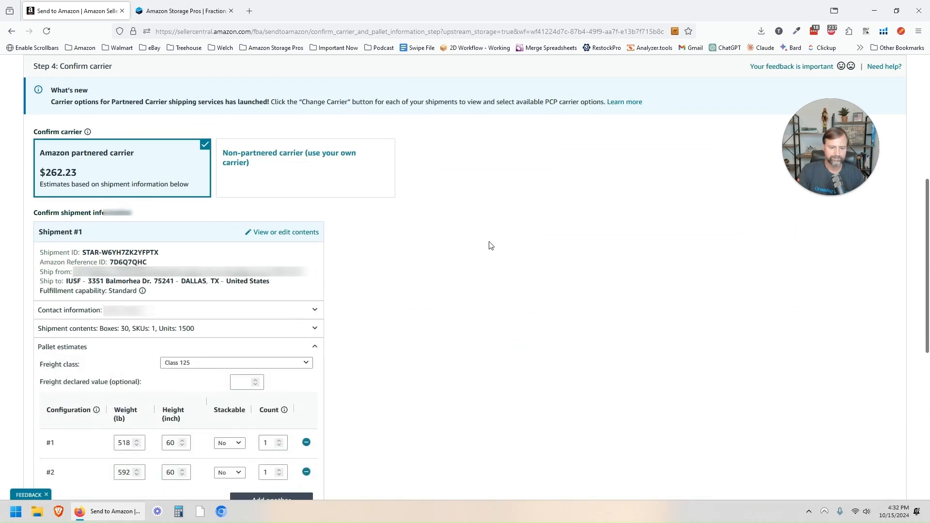
Step: Reduce the pallet estimate to one 1200 lb, 72-inch pallet and confirm it
scroll(428, 249, down, 2)
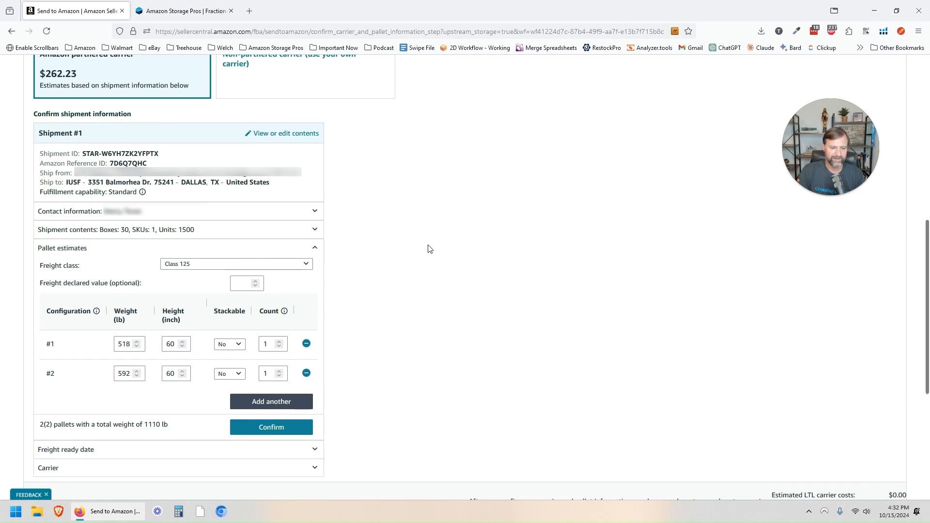
click(306, 373)
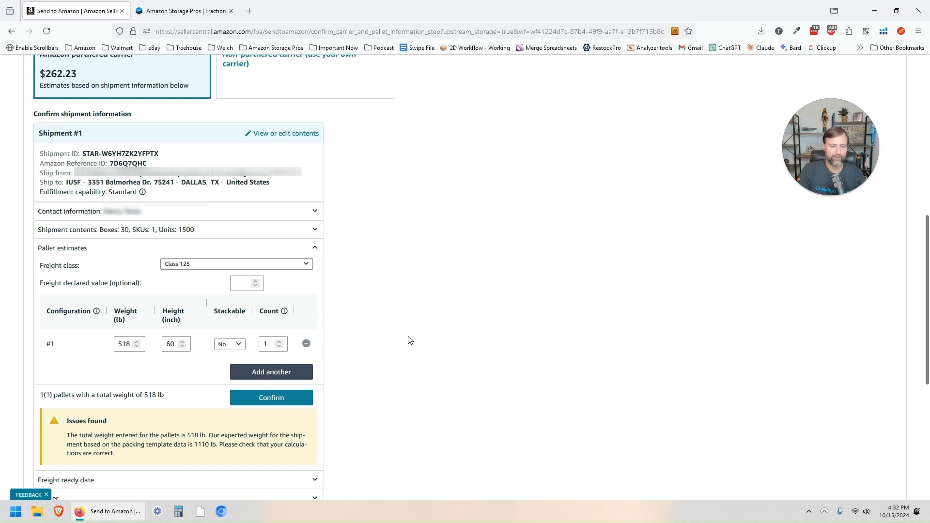
double_click(126, 342)
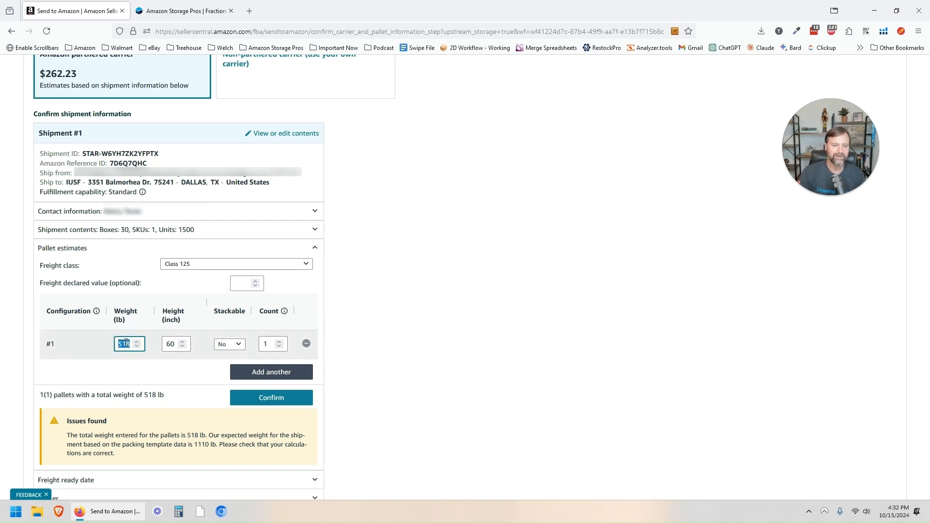
text(1200)
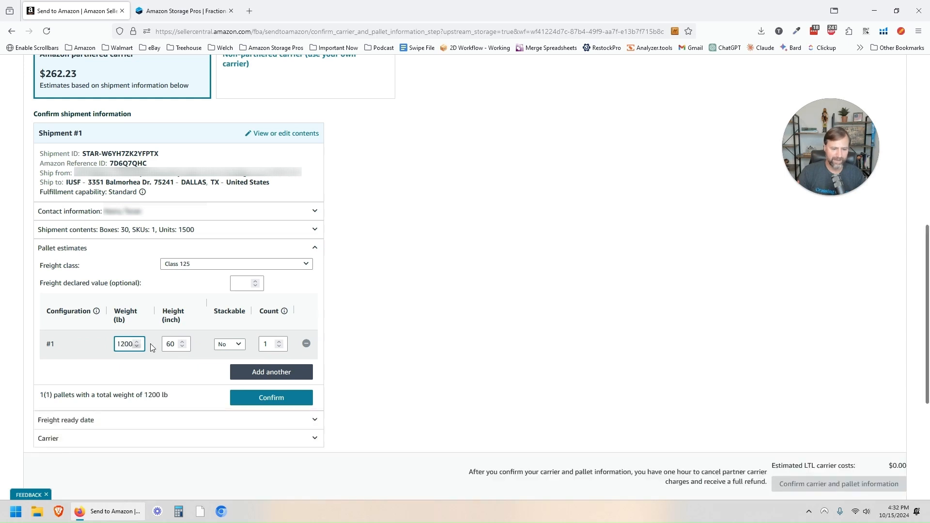
click(165, 343)
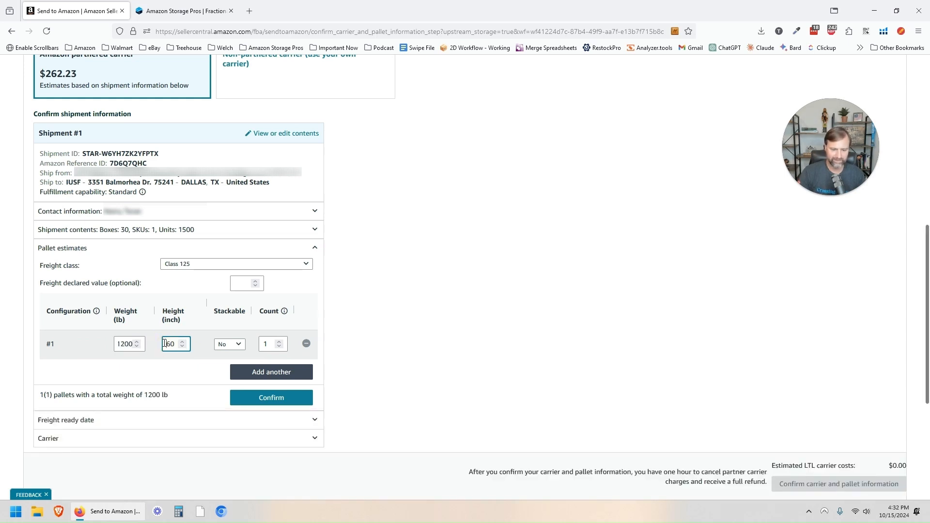
key(Delete)
key(Delete)
text(72)
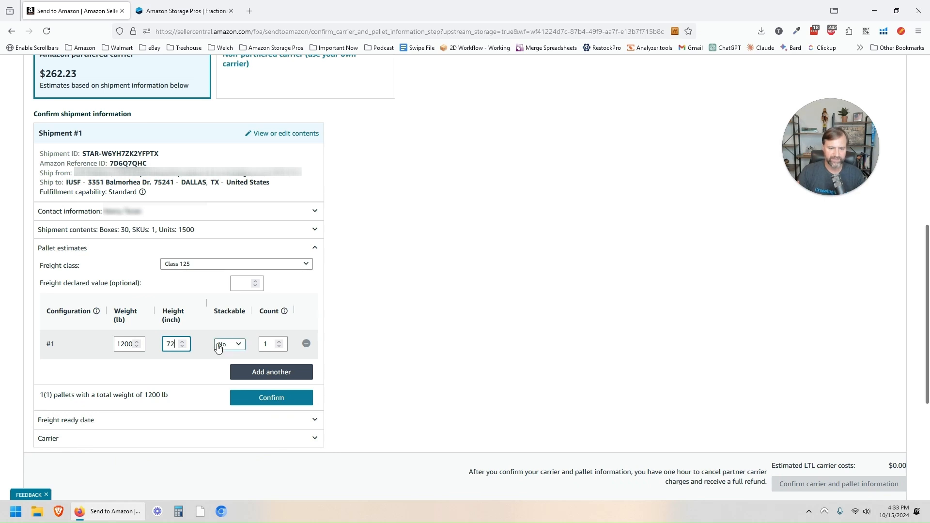
click(379, 327)
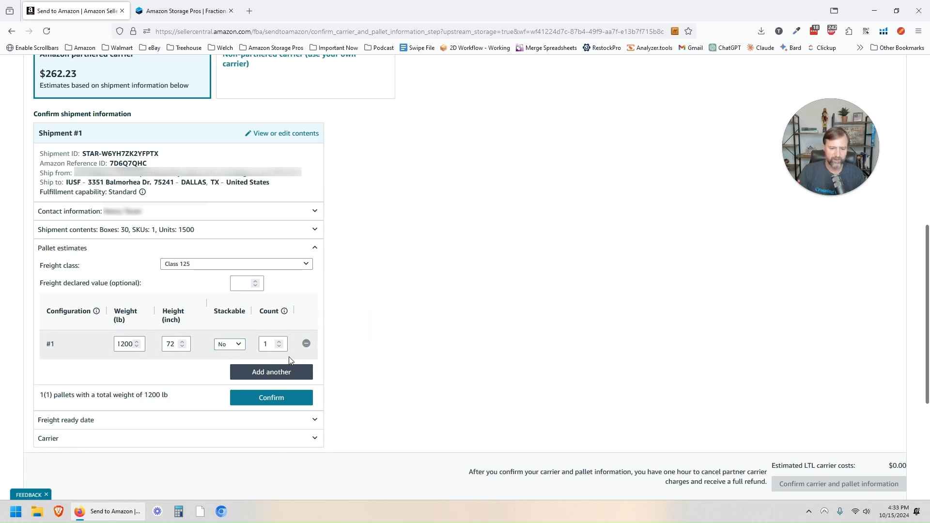
click(267, 403)
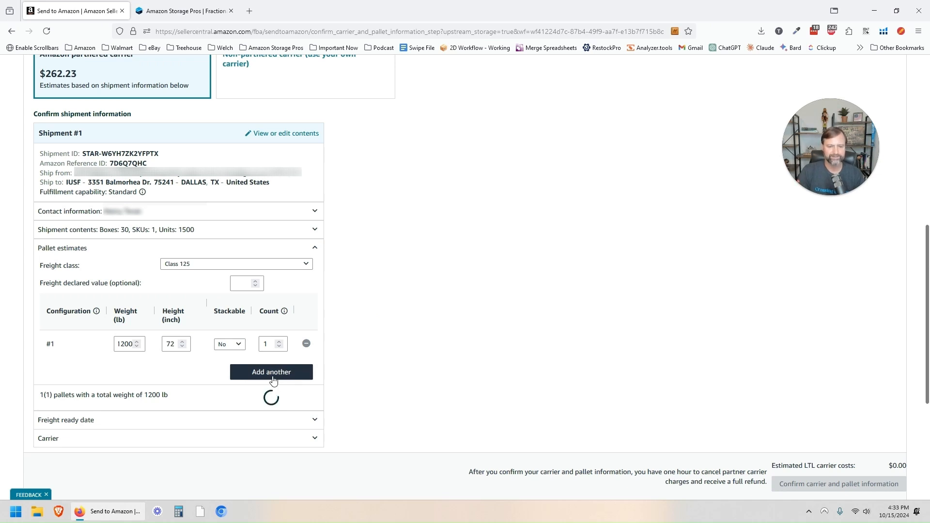
scroll(125, 83, up, 2)
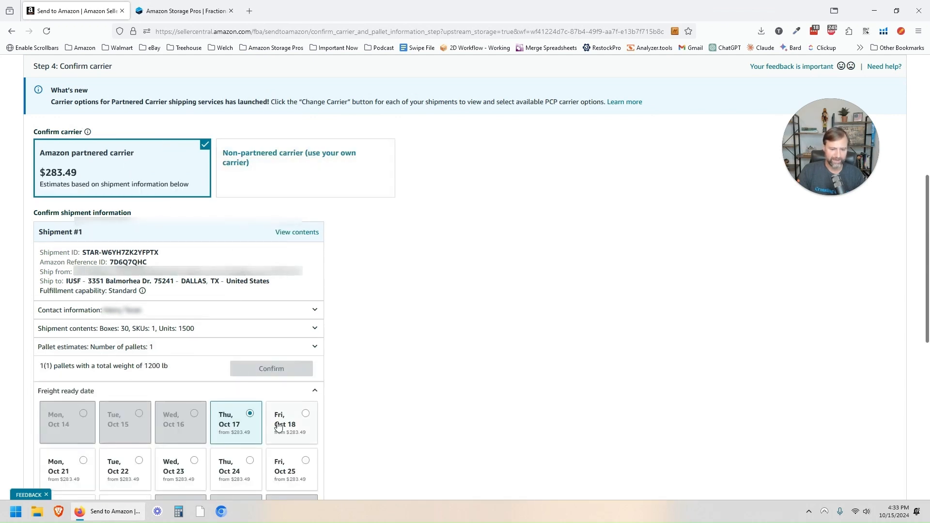
scroll(321, 394, down, 2)
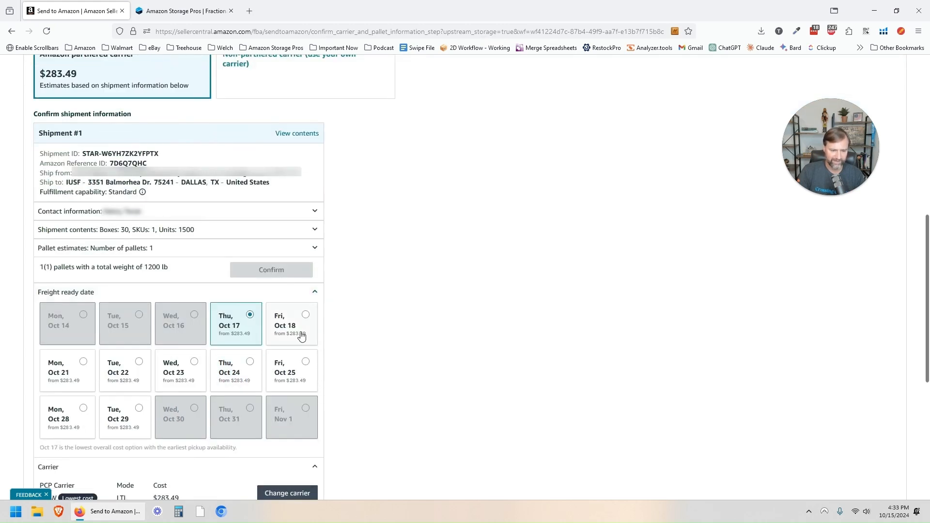
scroll(340, 317, down, 2)
scroll(341, 317, up, 2)
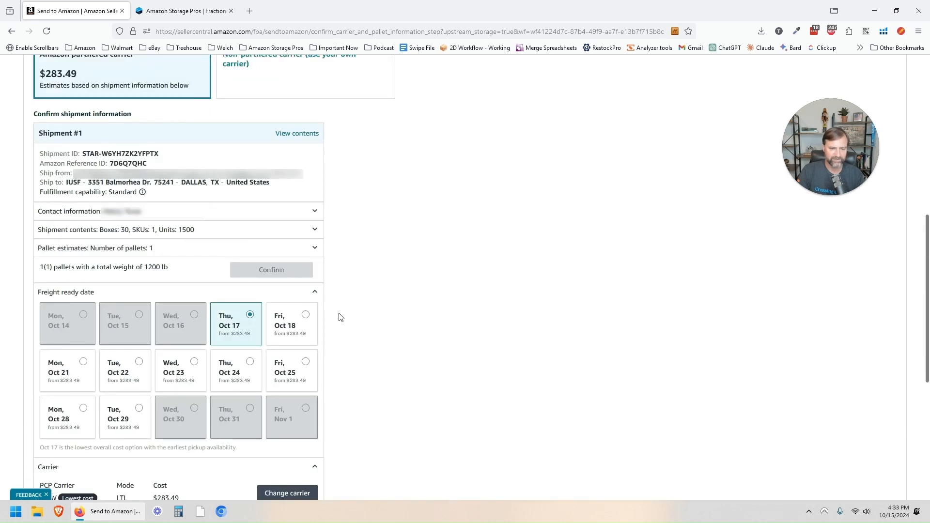
Step: Open the pallet estimates and change pallet #1 to 600 lb and 60 in
click(316, 231)
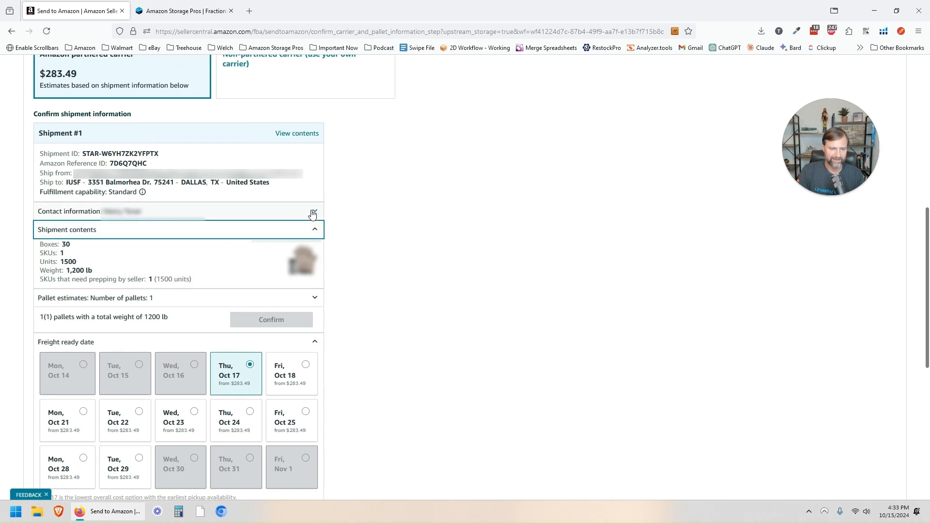
click(315, 211)
click(315, 211)
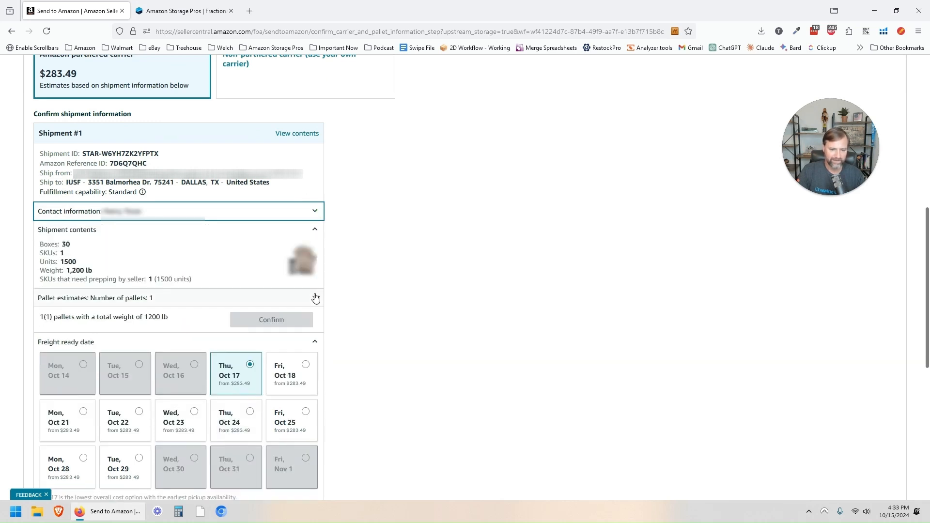
click(315, 297)
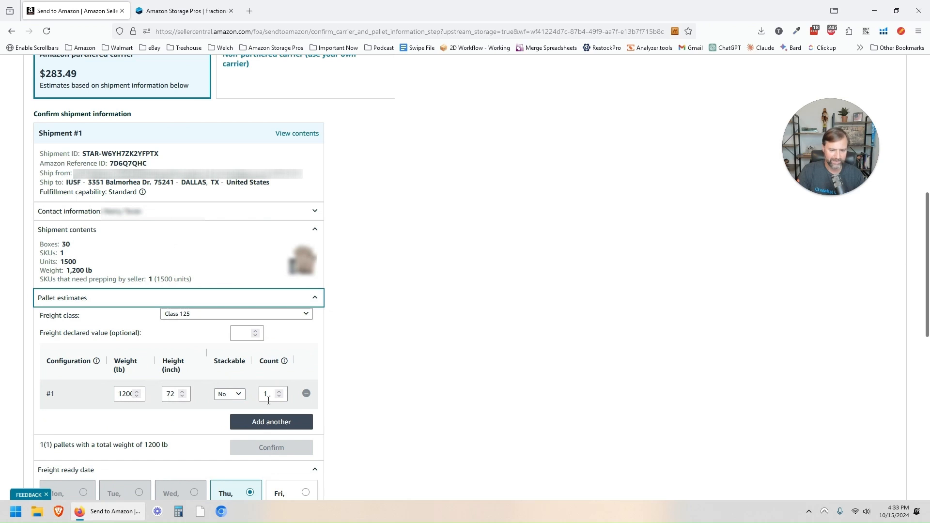
double_click(125, 394)
text(600)
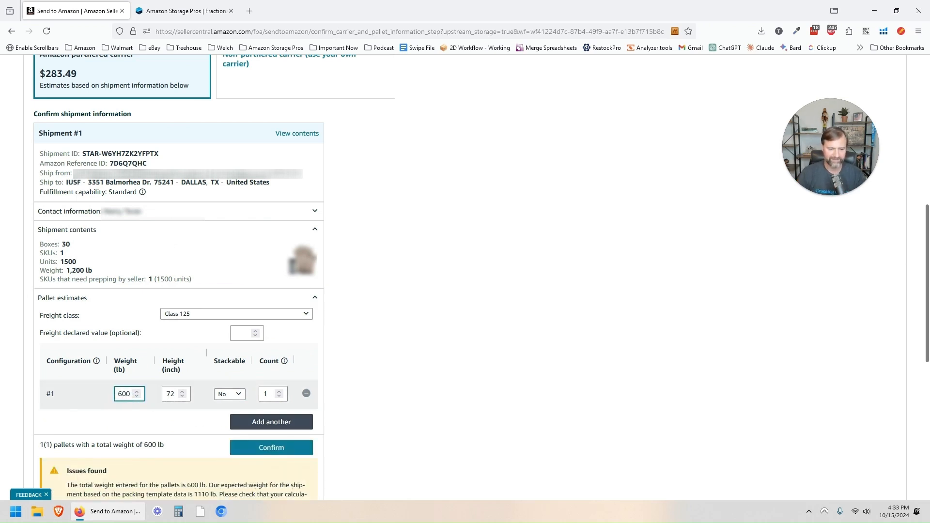
click(169, 392)
double_click(169, 393)
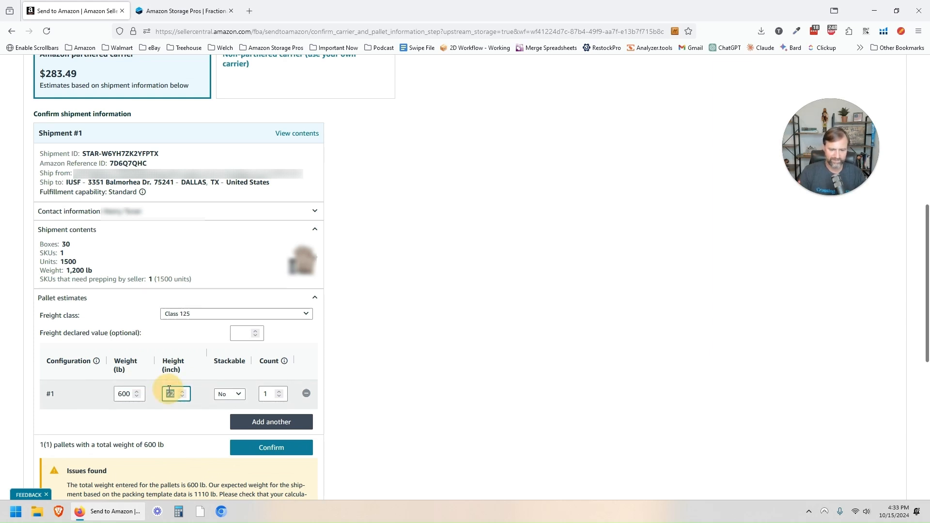
text(60)
Step: Add pallet #2 at 500 lb and 50 in, then confirm the estimate
click(262, 420)
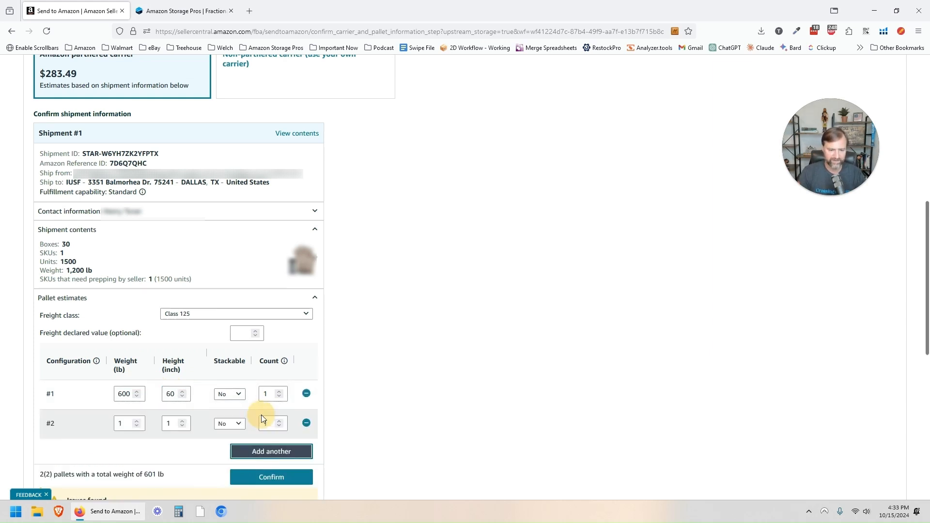
double_click(123, 423)
text(500)
key(Tab)
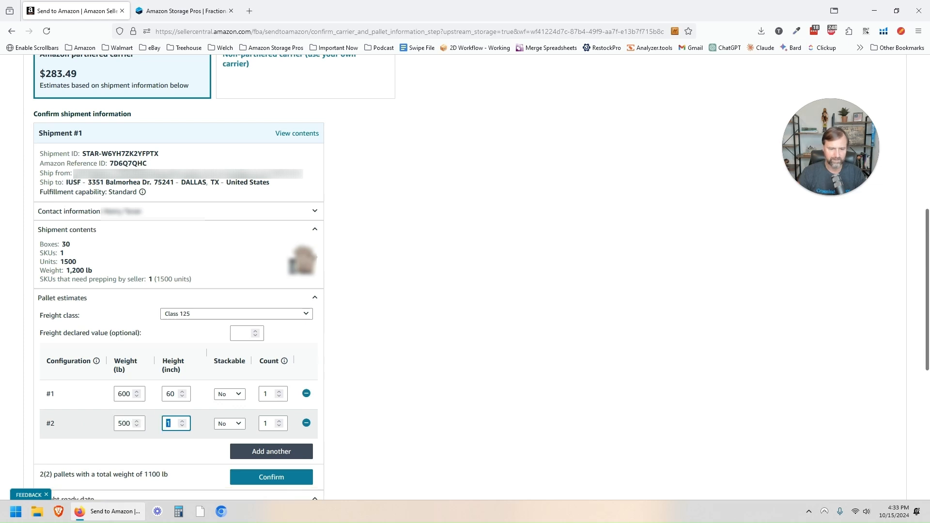
text(50)
key(Tab)
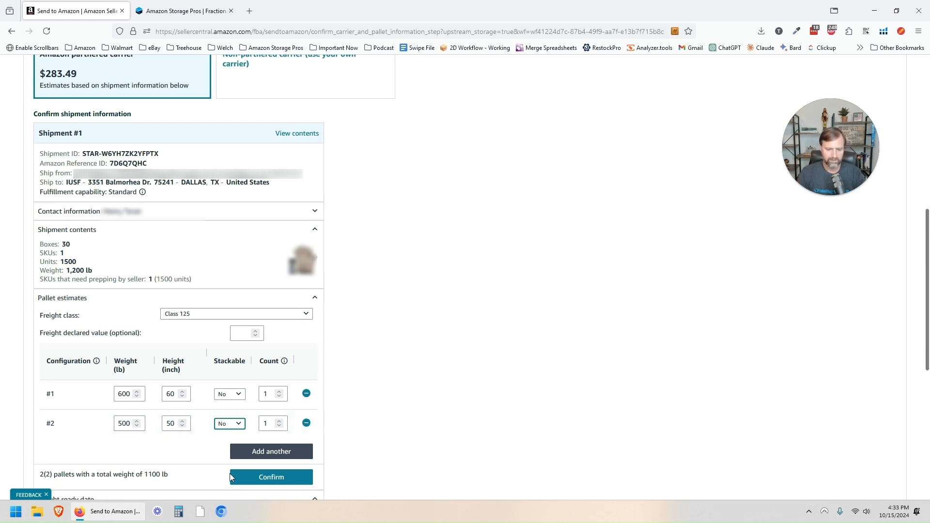
click(240, 484)
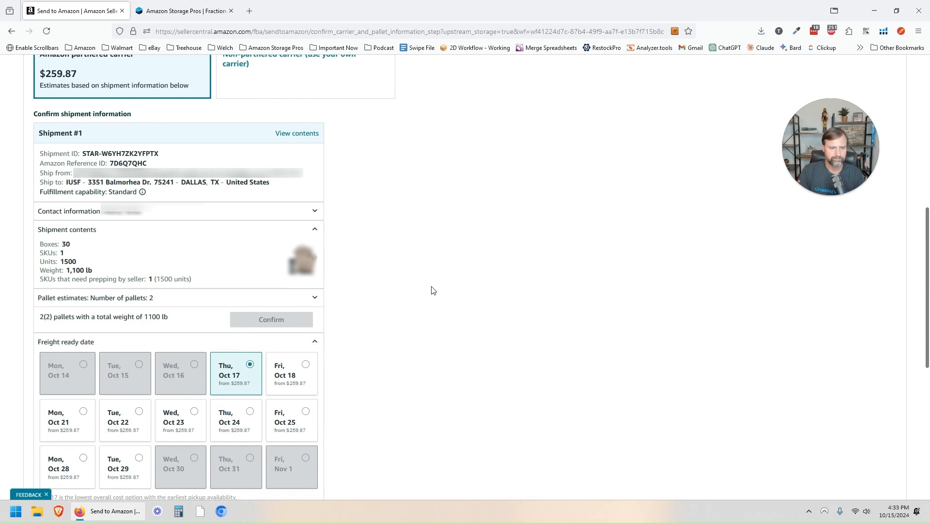
Step: Set the freight ready date to Fri, Oct 25
scroll(432, 290, up, 2)
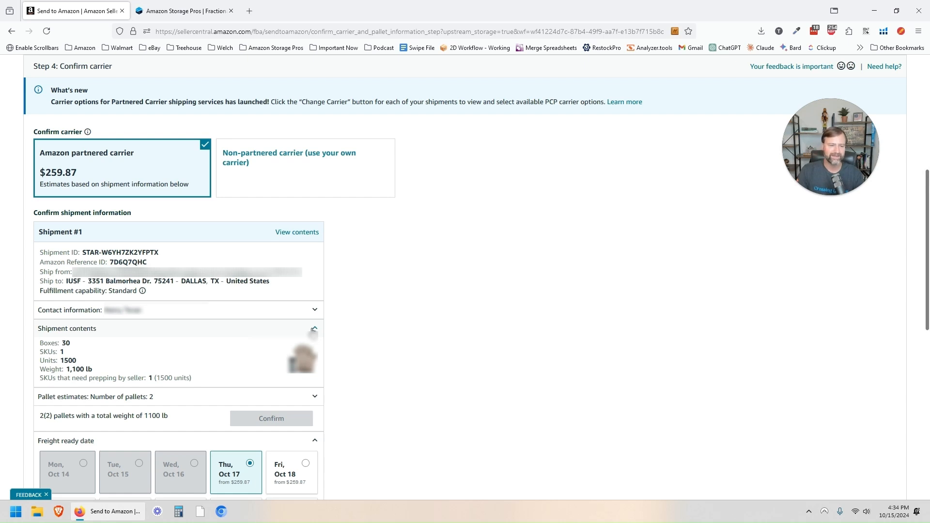
scroll(401, 295, down, 3)
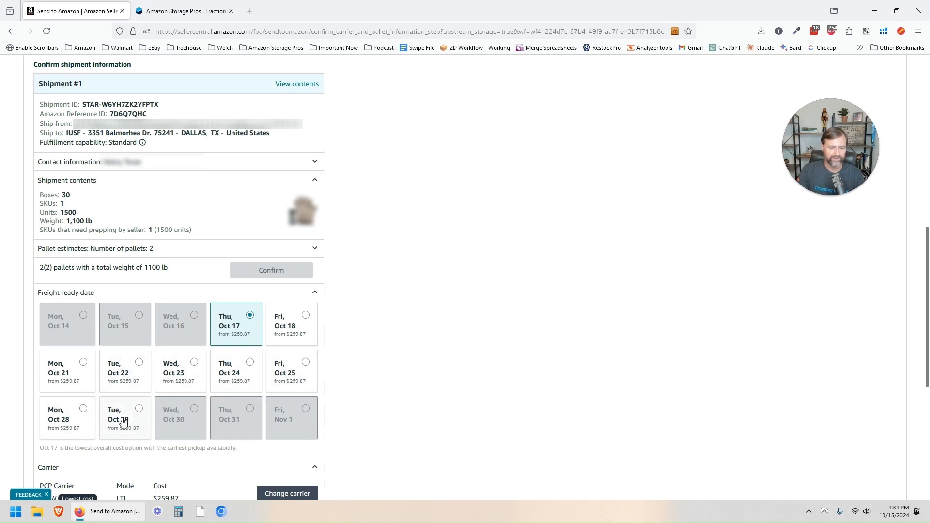
click(283, 373)
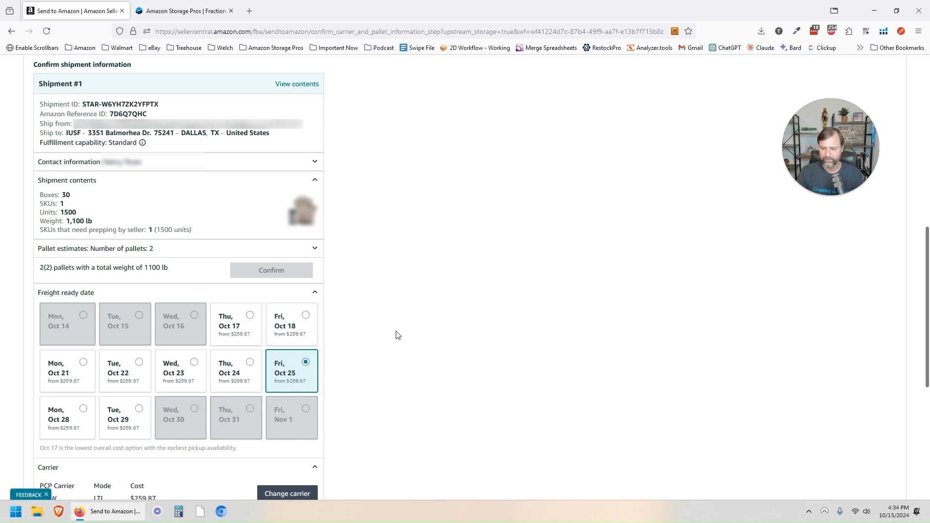
Step: Open the Amazon Partnered Carriers list of LTL quotes
scroll(396, 335, down, 1)
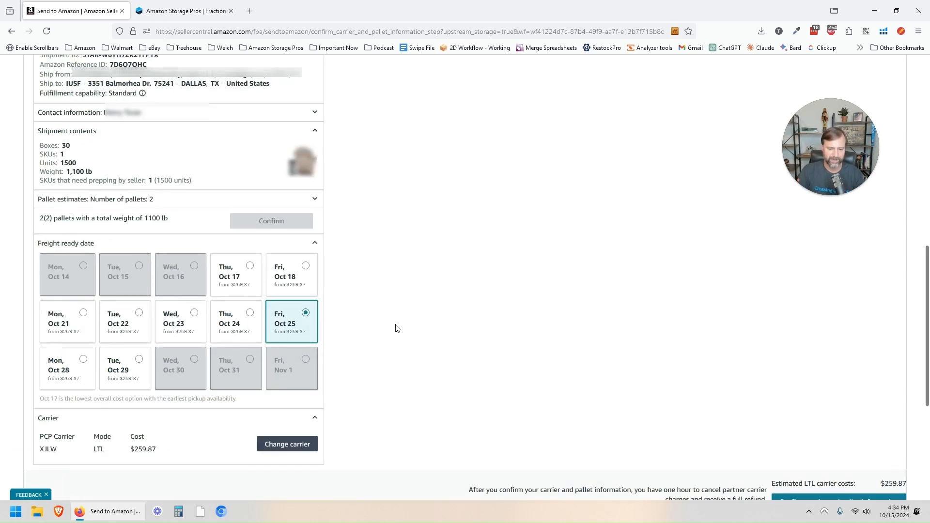
scroll(460, 414, down, 2)
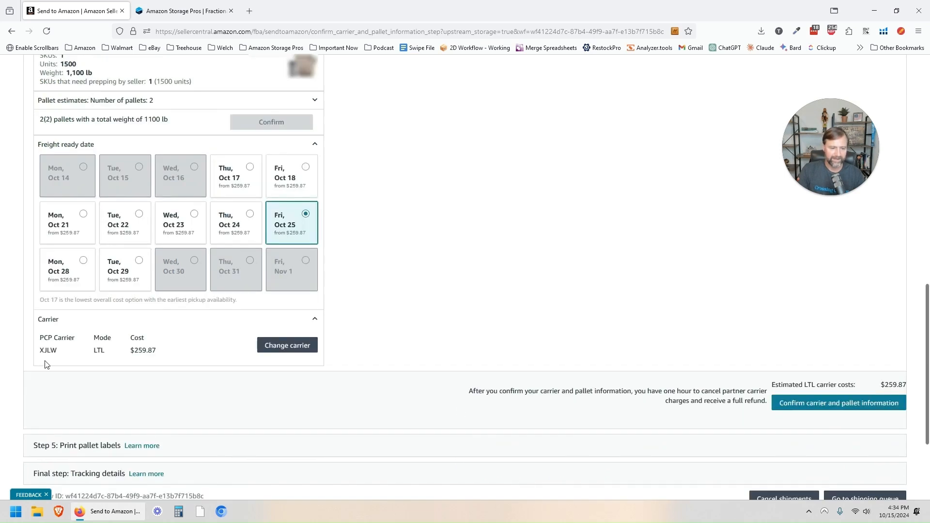
click(290, 348)
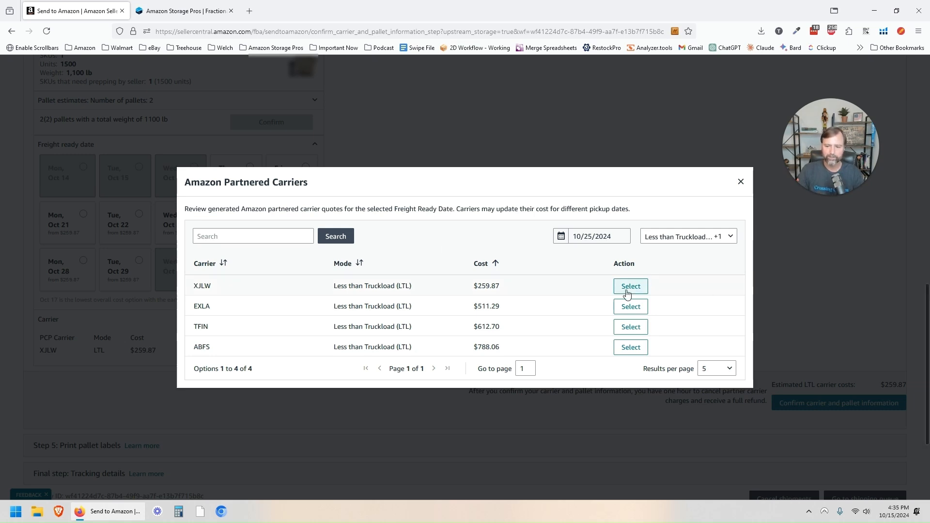
Step: Close the carrier quotes, keeping XJLW LTL at $259.87
click(740, 182)
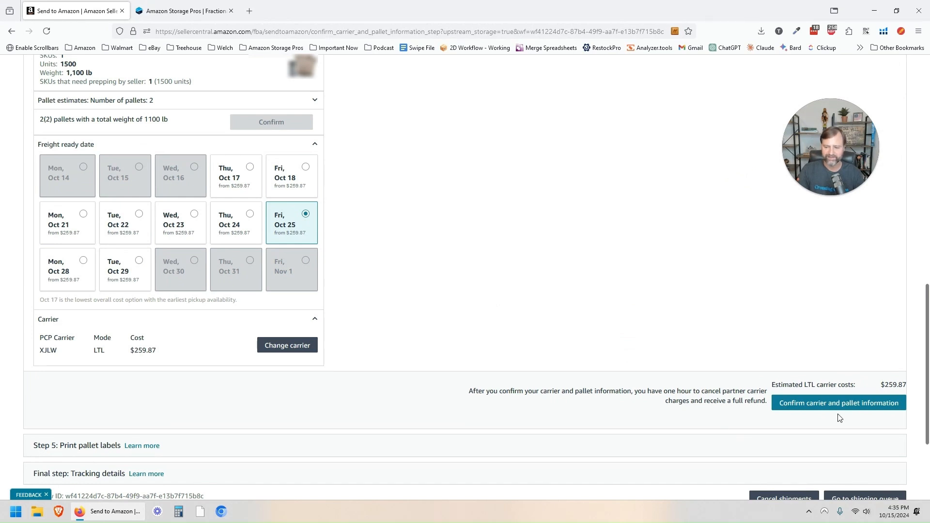
Step: Confirm the carrier and pallet information to reach Print pallet labels, pickup Fri, Oct 25, 2024
click(853, 409)
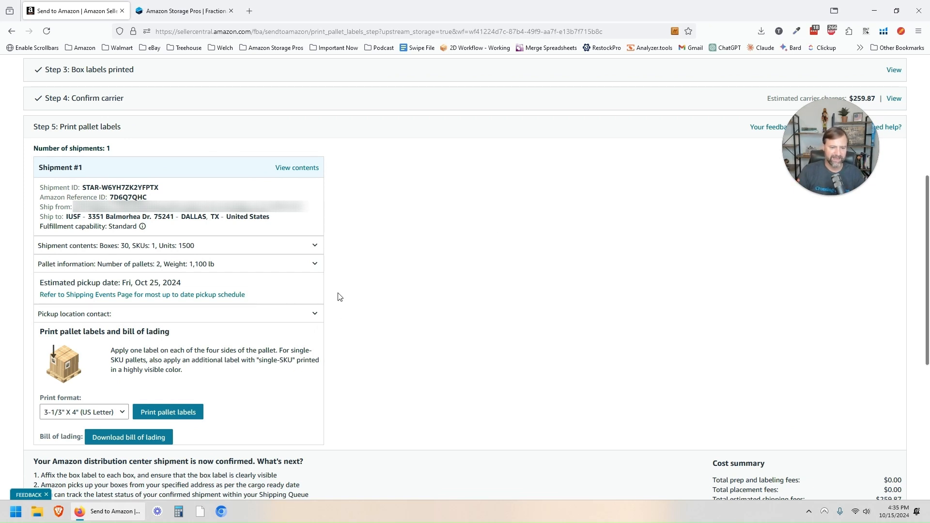
Step: Choose the Thermal printing - 4 x 6 inches format and generate the pallet labels
click(112, 412)
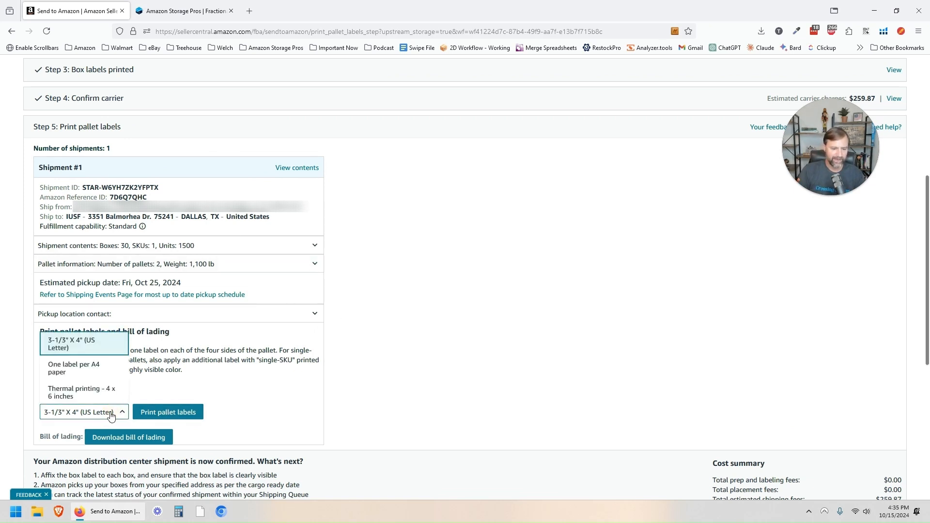
click(98, 393)
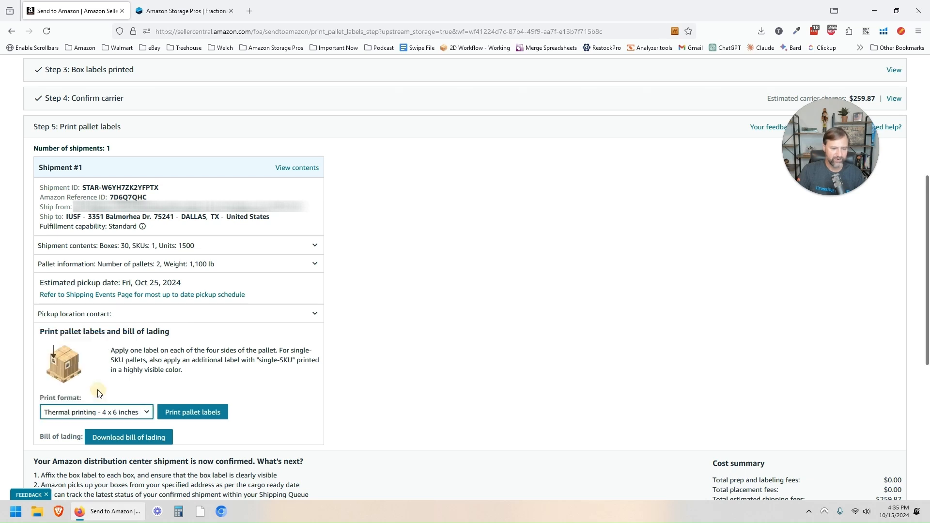
click(114, 415)
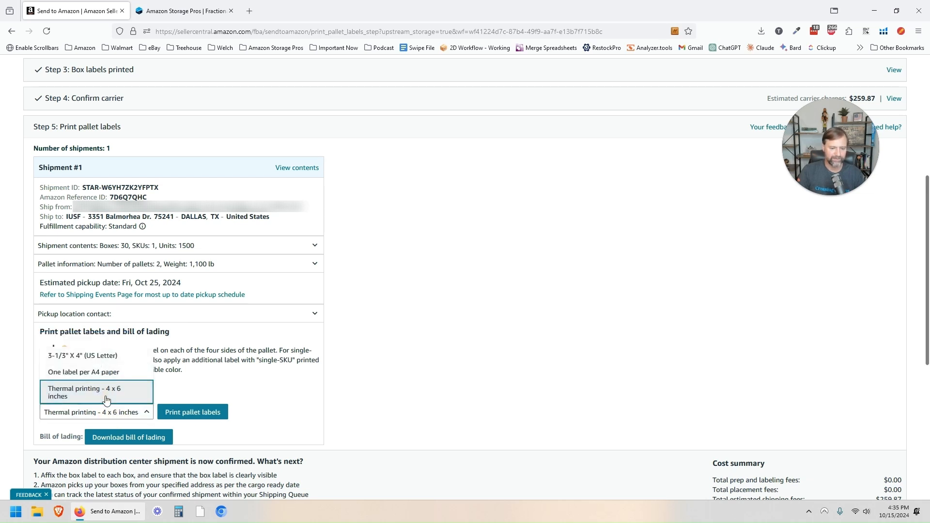
click(106, 400)
click(201, 412)
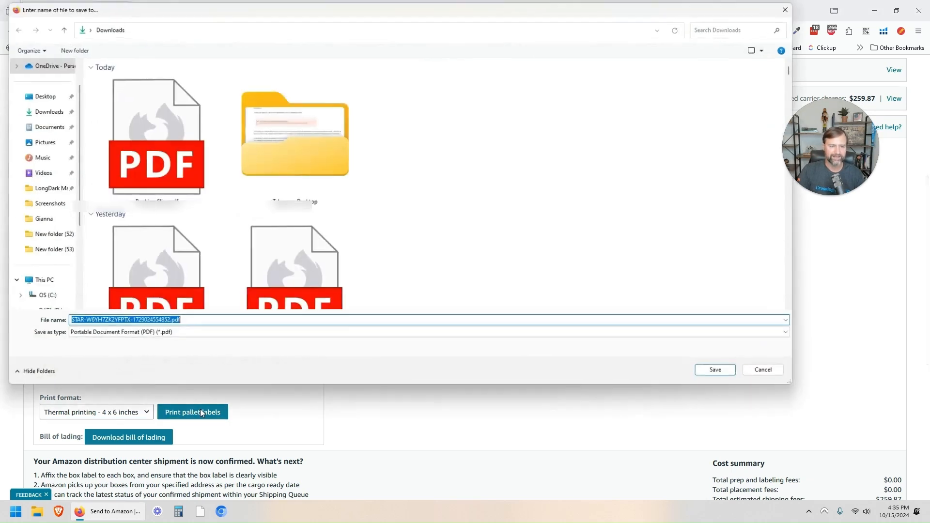
Step: Save the pallet labels PDF to Downloads, review it, and close it
click(717, 372)
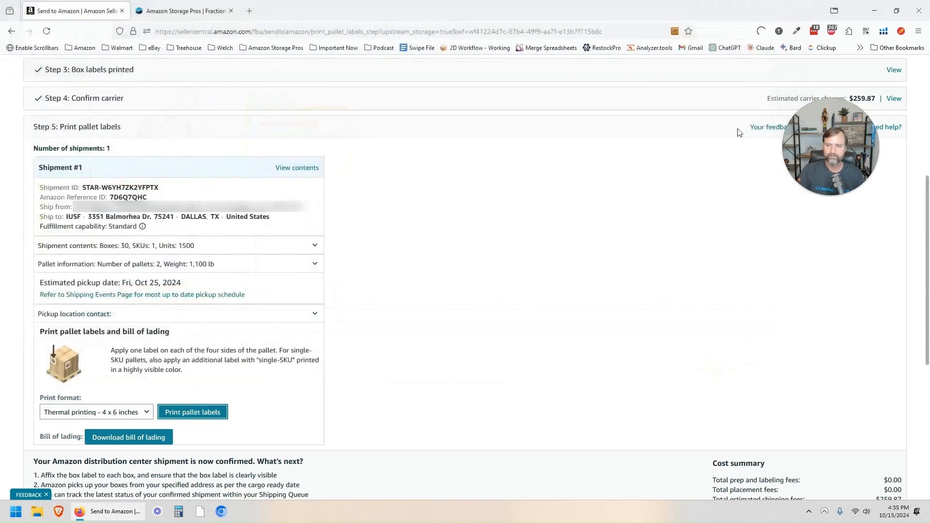
click(757, 30)
click(693, 57)
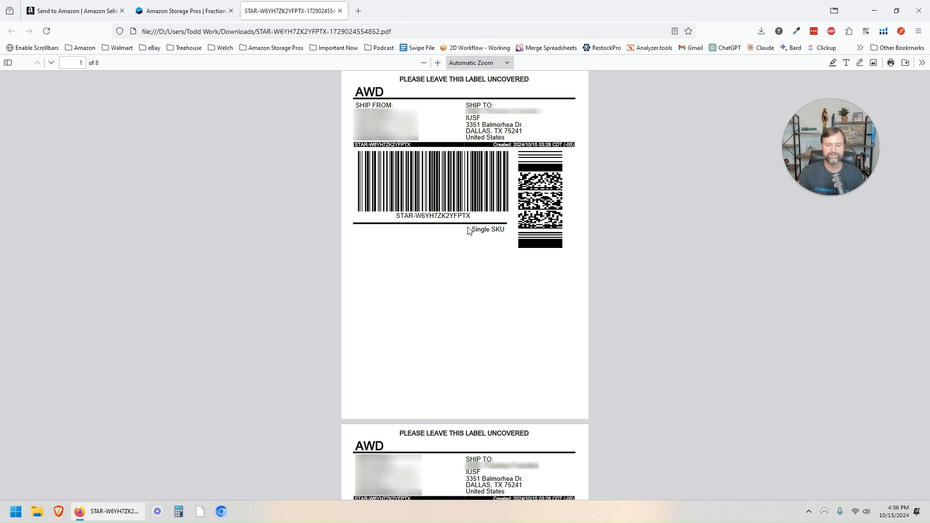
double_click(371, 92)
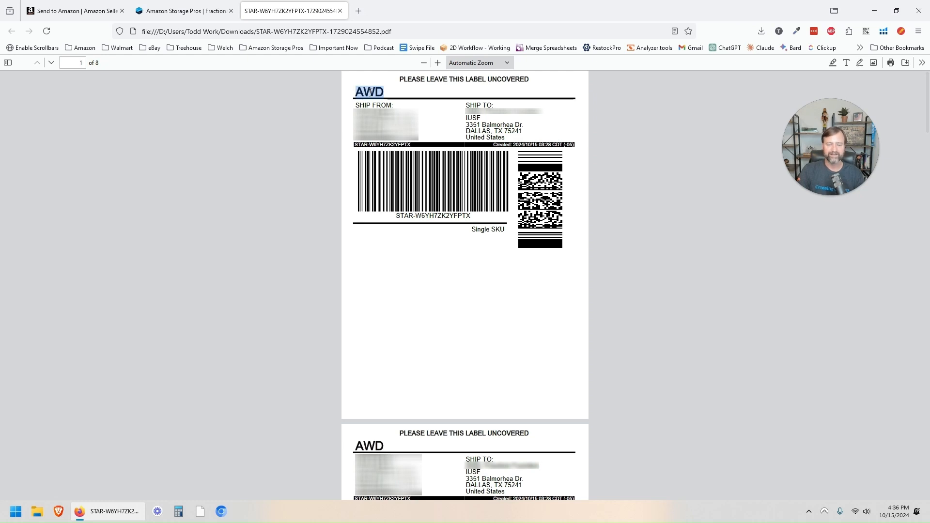
scroll(478, 95, up, 1)
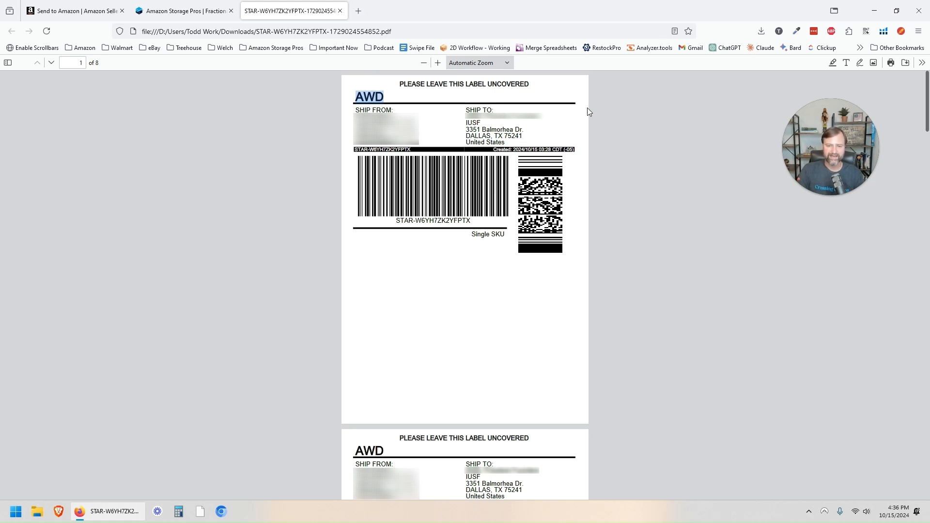
click(339, 11)
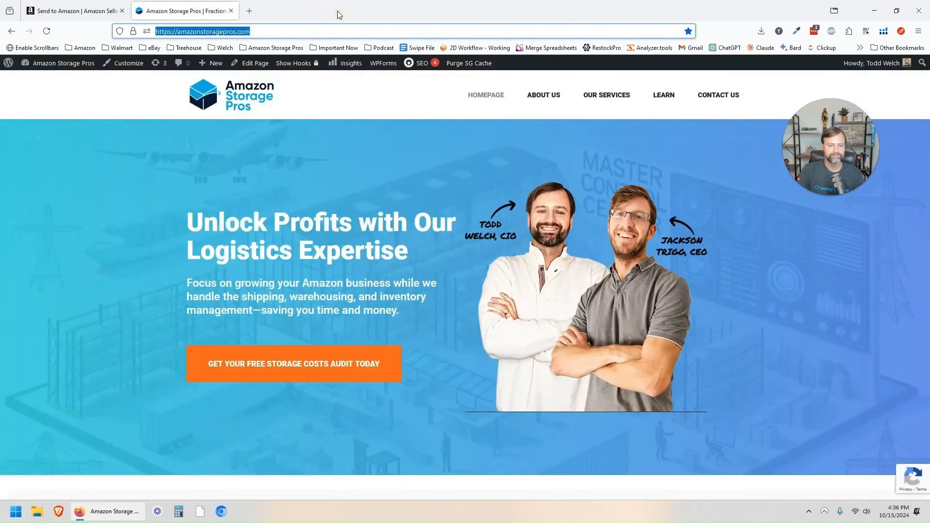
Step: Download the bill of lading PDF from the shipment page and open it
click(98, 6)
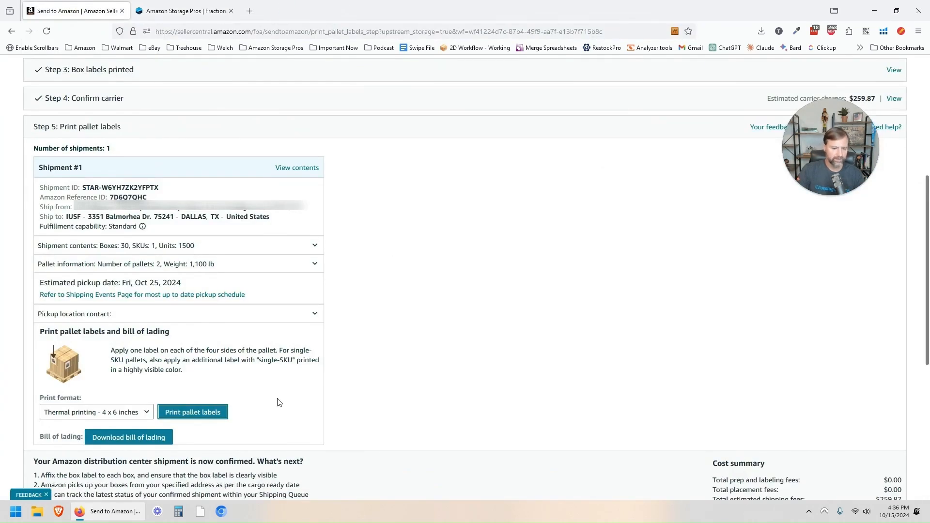
click(122, 438)
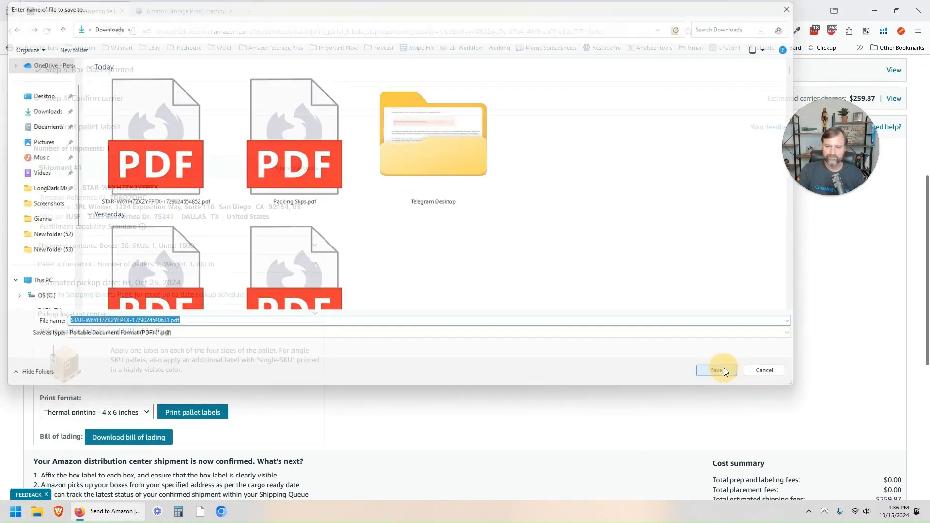
click(722, 369)
click(755, 32)
click(628, 57)
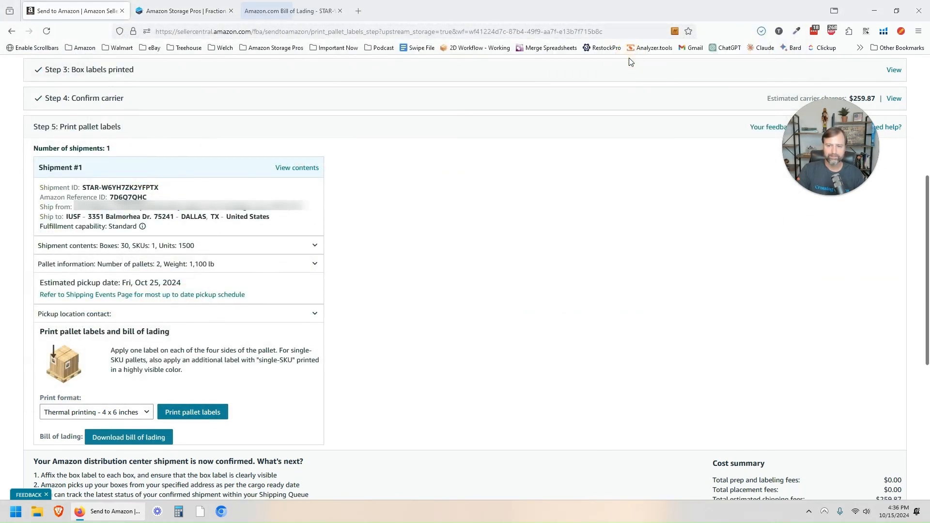
Step: Close the blank tab and the bill of lading PDF, returning to Send to Amazon
click(358, 10)
click(306, 6)
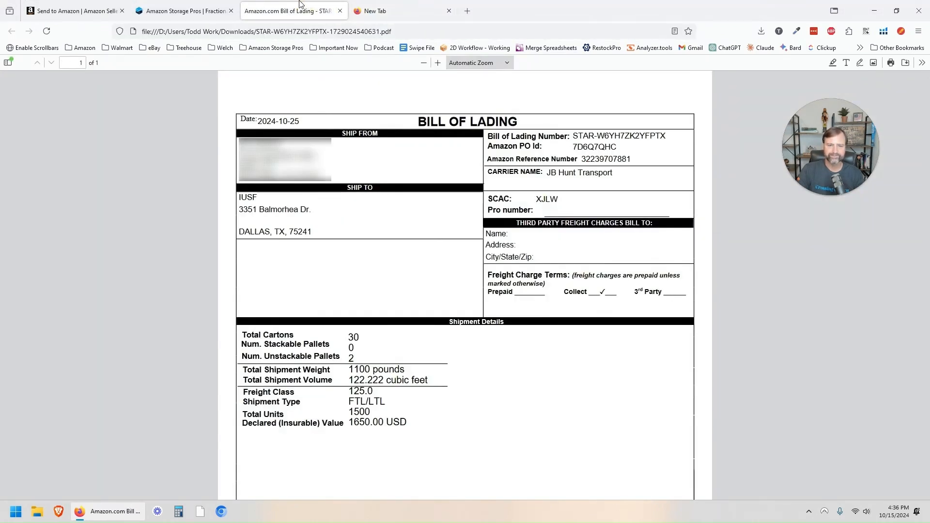
click(448, 12)
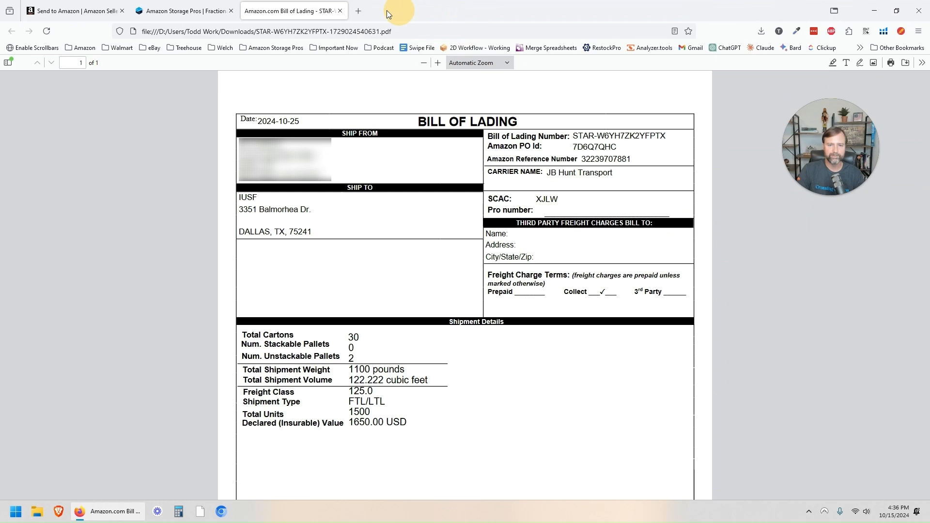
click(340, 10)
click(117, 3)
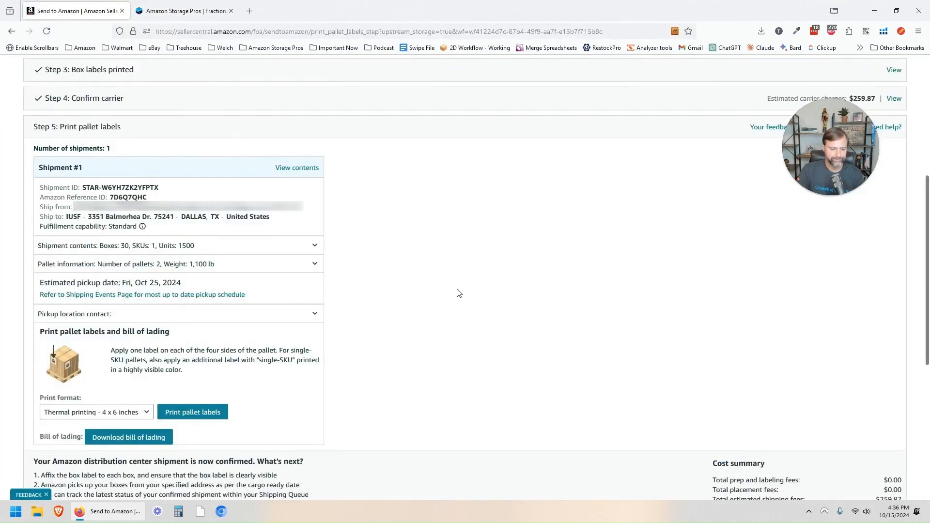
Step: Advance the shipment to its tracking details step
scroll(434, 272, down, 2)
scroll(433, 274, down, 1)
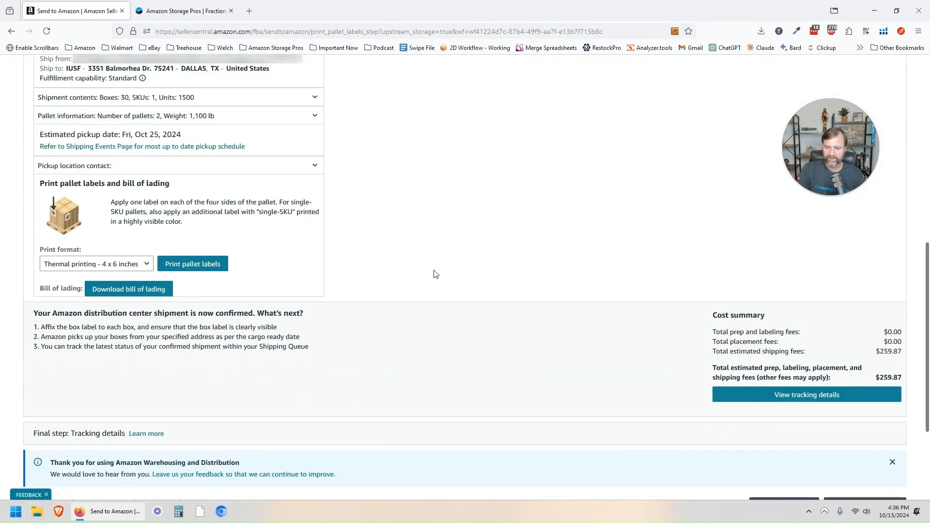
scroll(649, 333, down, 1)
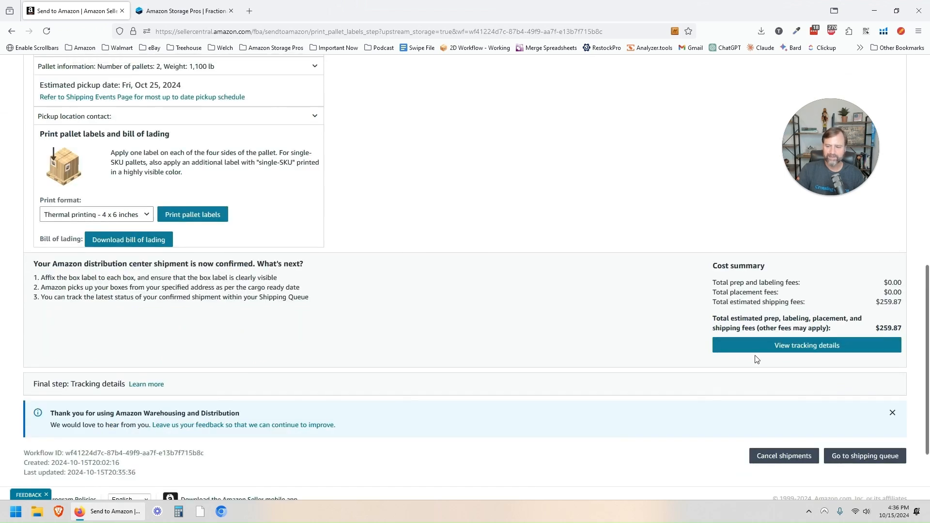
click(822, 349)
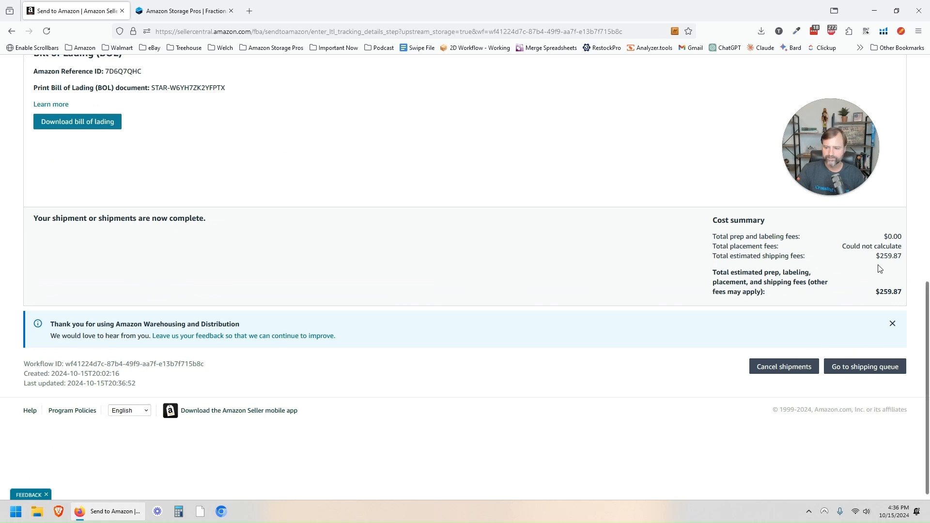
Step: Review the completed shipment and go to the Shipping Queue
scroll(568, 270, up, 4)
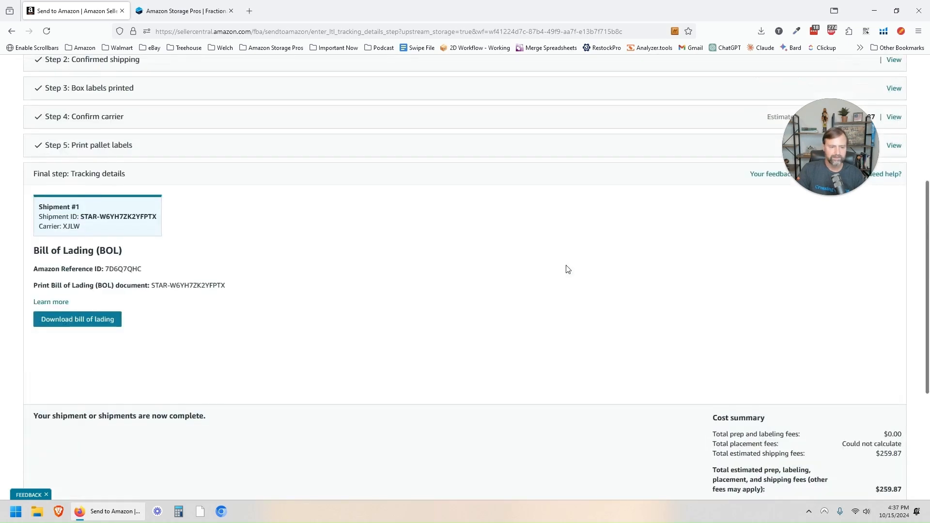
scroll(583, 287, down, 4)
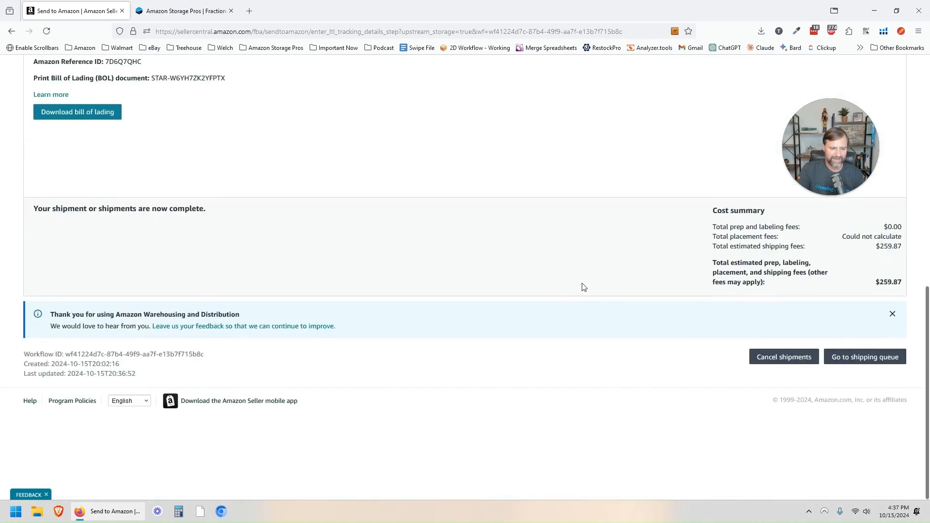
click(861, 364)
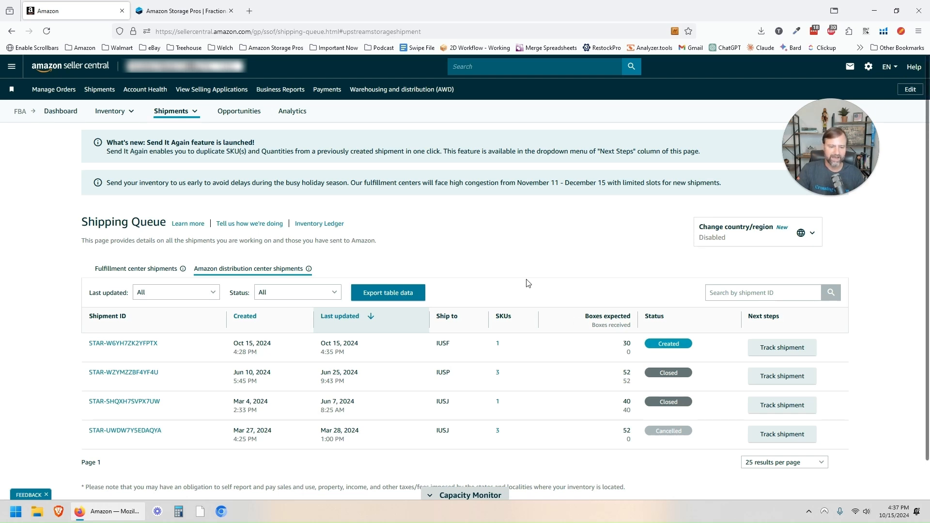
Step: Open shipment STAR-W6YH7ZK2YFPTX's summary in a new tab and look it over
middle_click(148, 343)
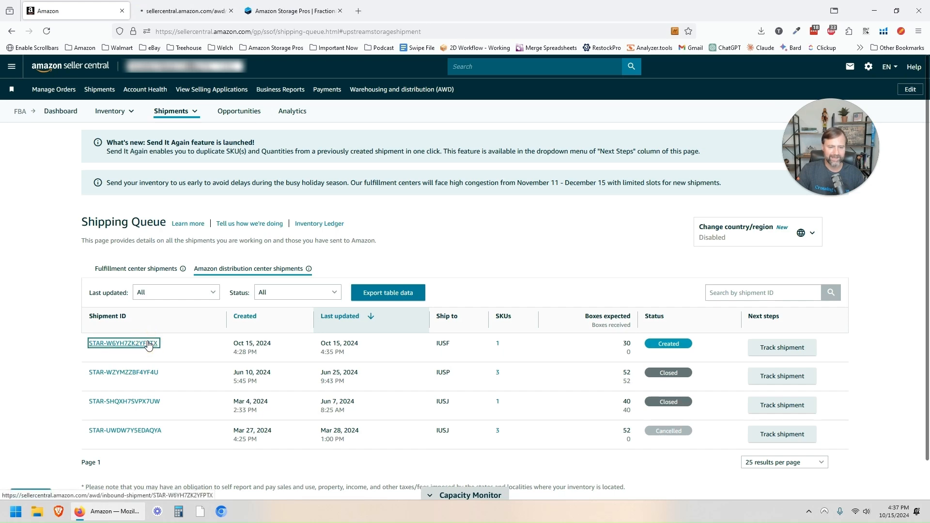
click(182, 4)
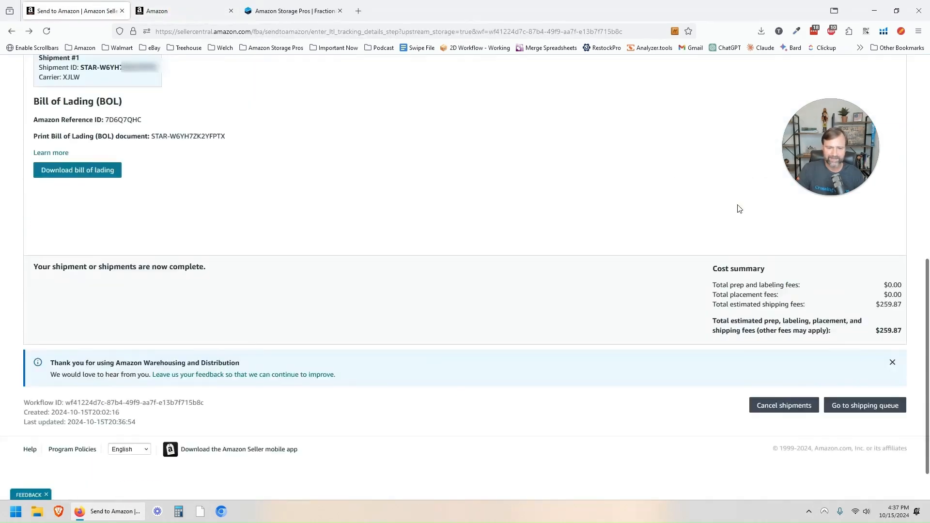
scroll(537, 273, up, 7)
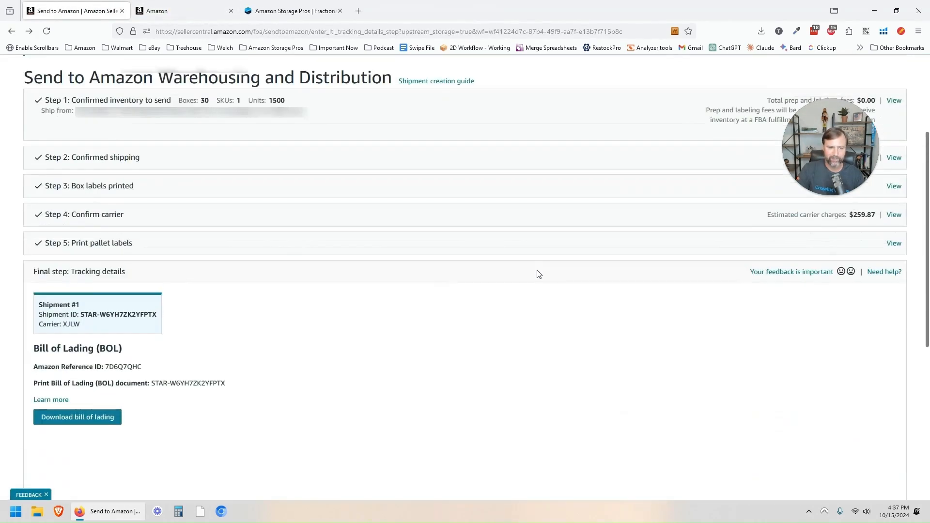
scroll(480, 236, up, 2)
scroll(480, 237, down, 10)
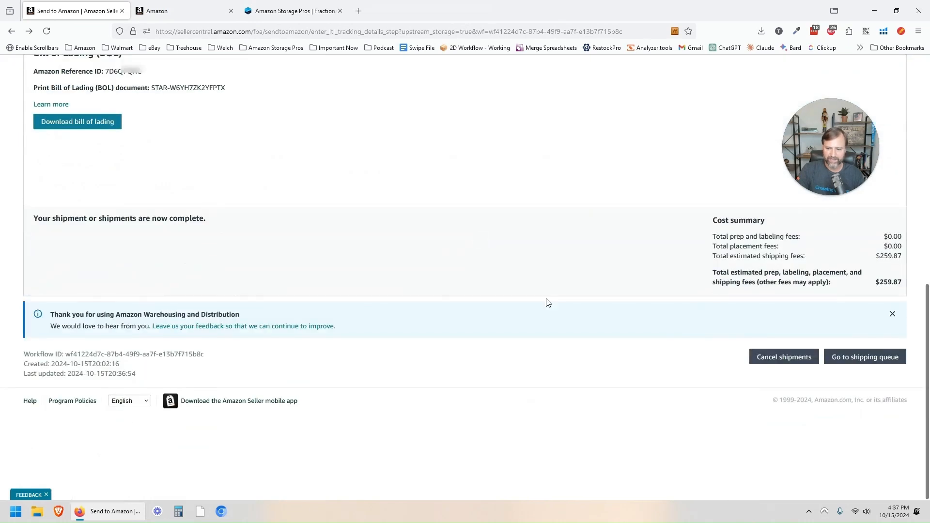
Step: Cancel shipment STAR-W6YH7ZK2YFPTX and its carrier charges, acknowledging its labels will be destroyed
click(777, 354)
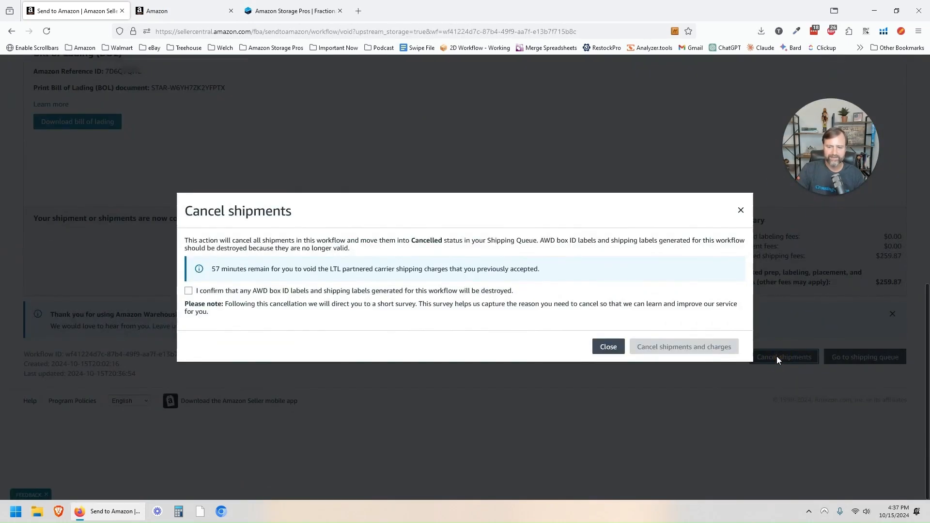
click(188, 291)
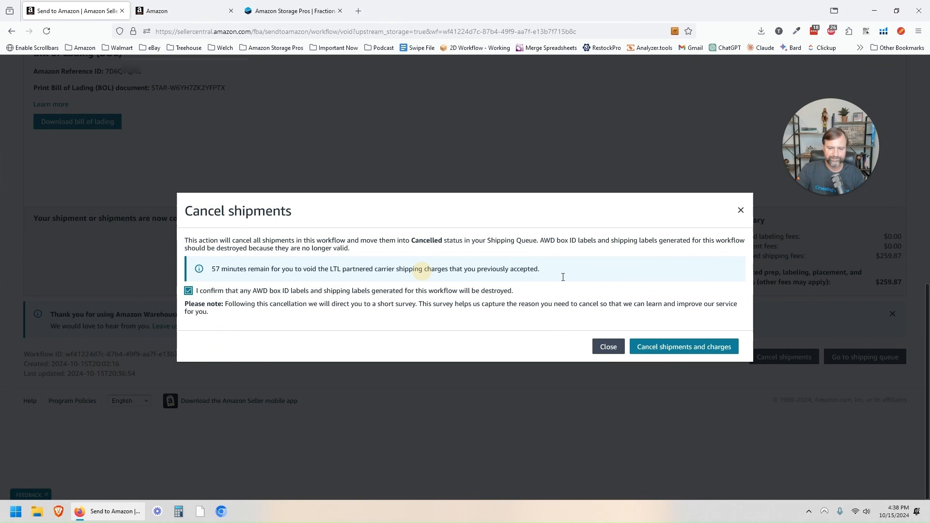
click(671, 348)
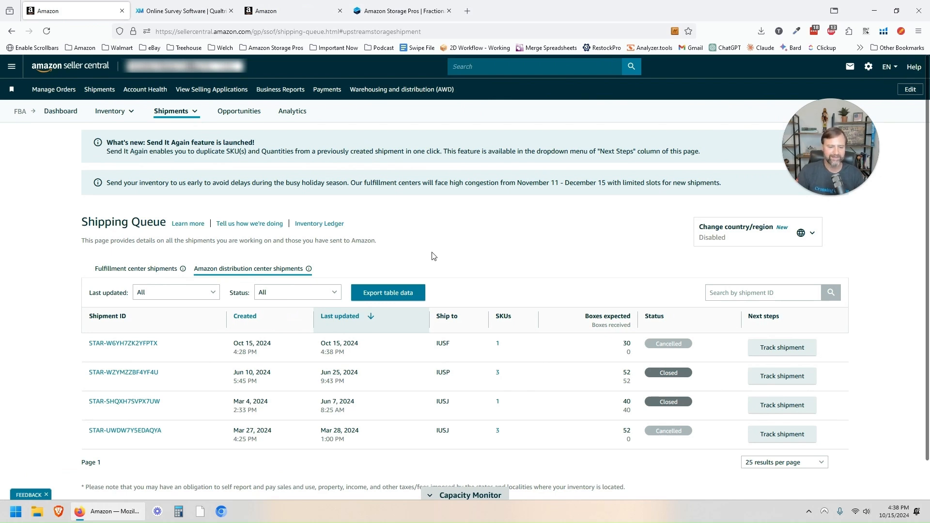
double_click(659, 343)
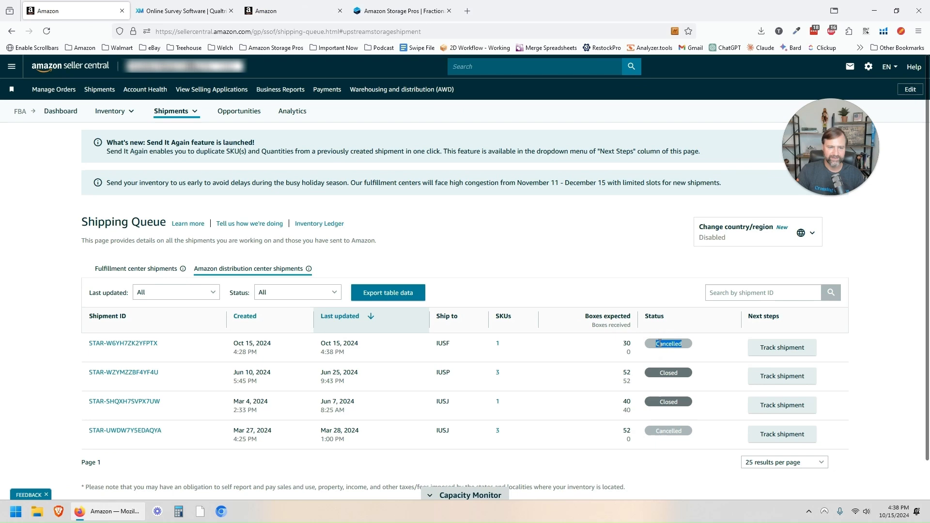
Step: From the AWD overview's inbound shipments list, open the second shipment's tracking in a new tab
click(419, 91)
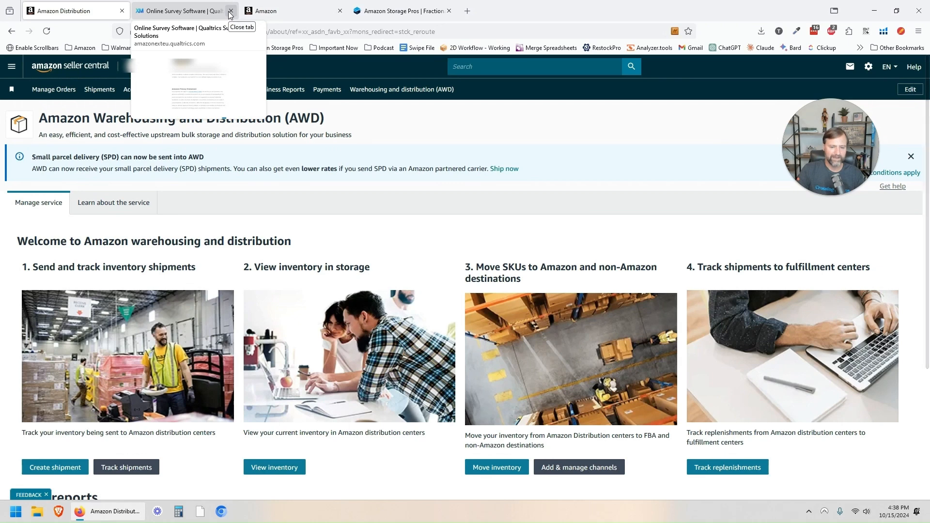
scroll(230, 224, down, 1)
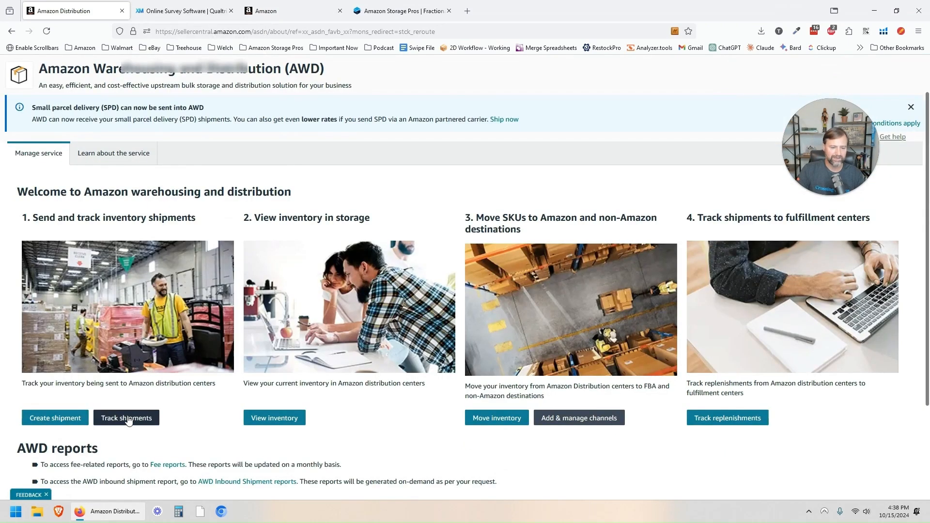
click(127, 418)
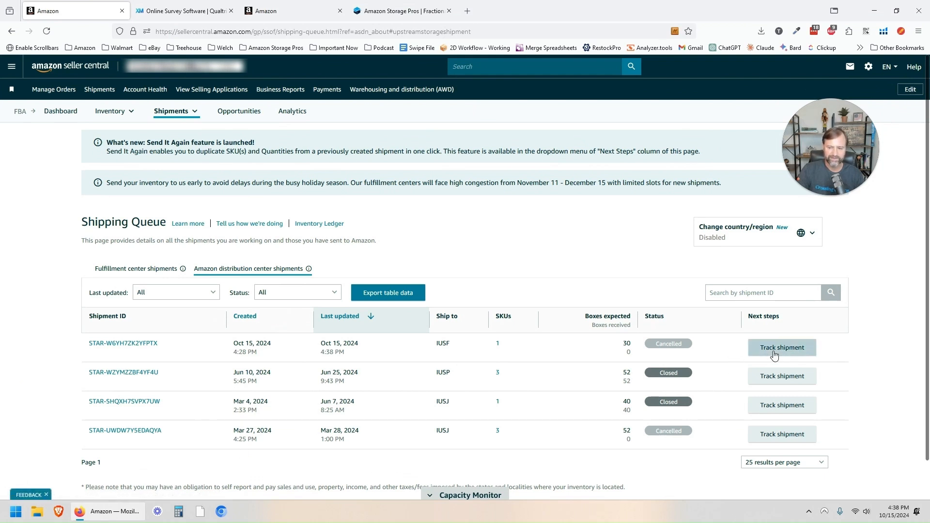
middle_click(781, 376)
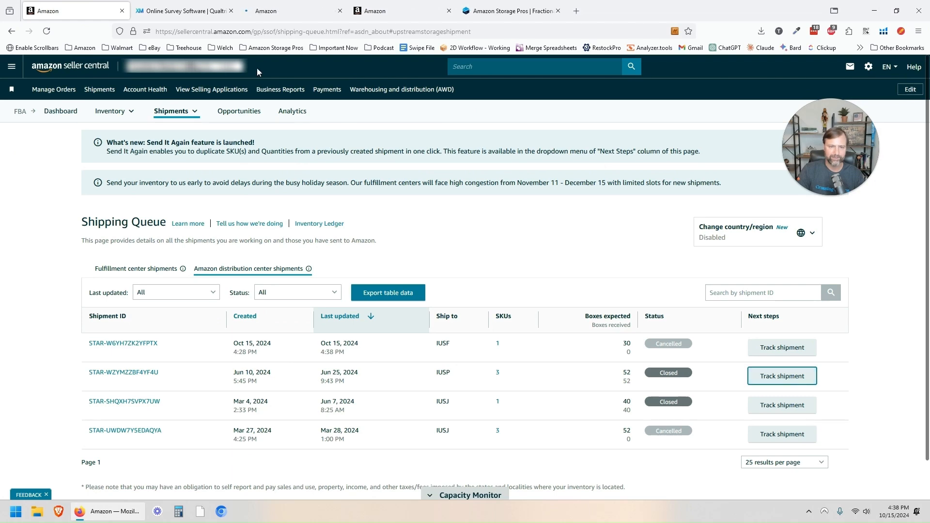
click(279, 5)
Step: Review the closed shipment's bill of lading and event timeline, then return to the AWD overview
scroll(310, 199, down, 3)
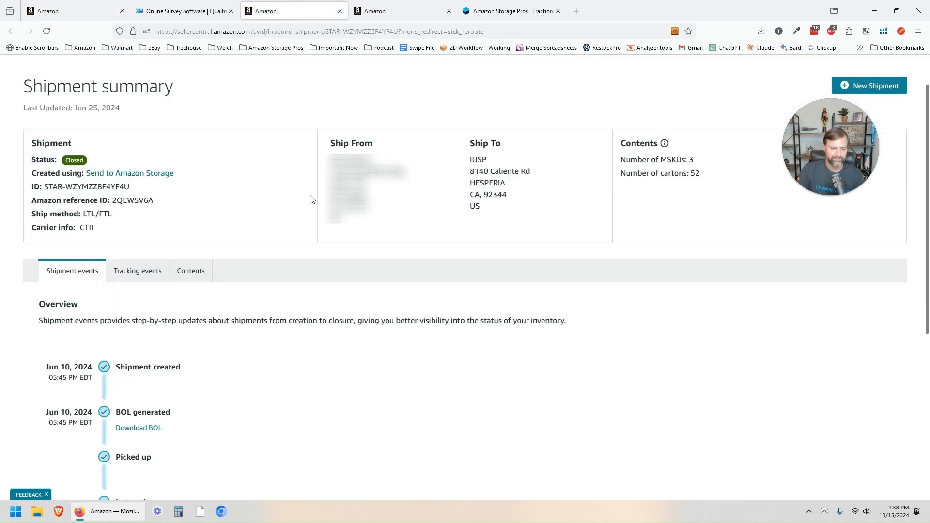
click(138, 222)
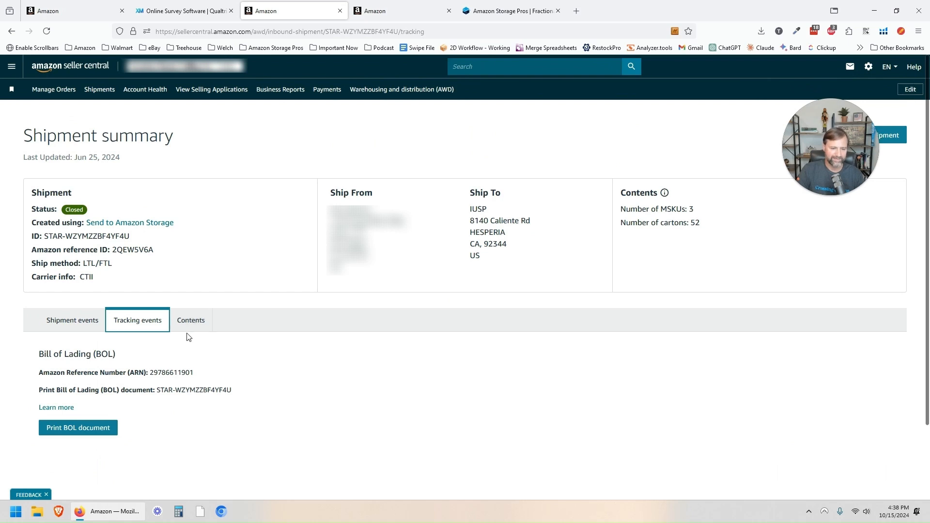
scroll(188, 339, down, 2)
click(75, 274)
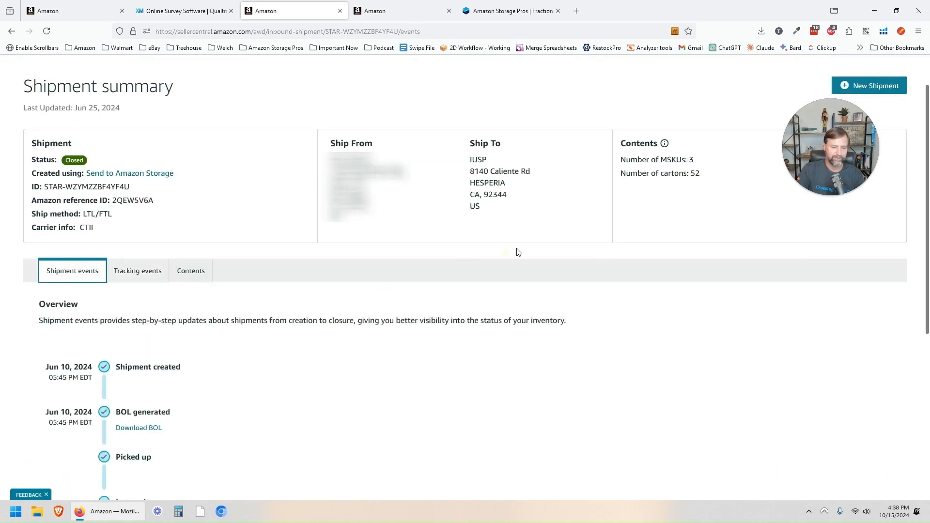
scroll(318, 278, down, 3)
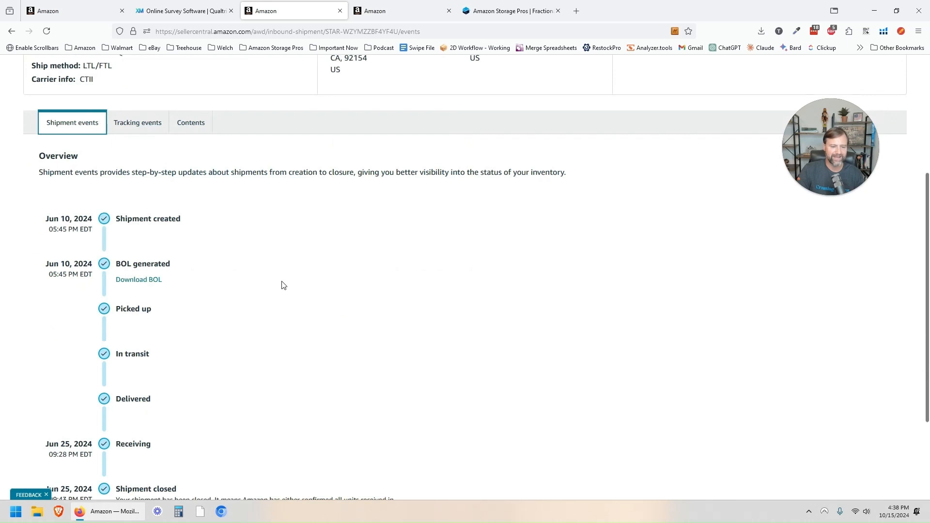
scroll(283, 286, down, 1)
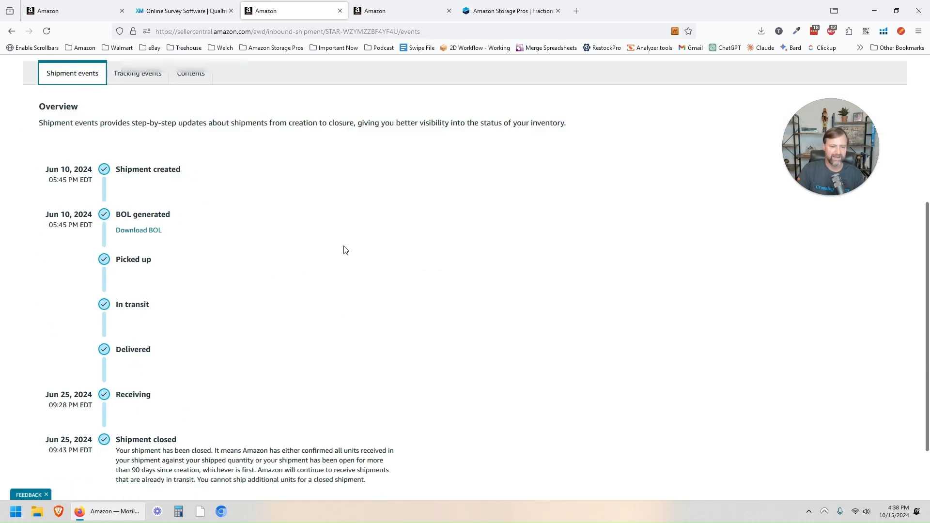
scroll(344, 249, up, 5)
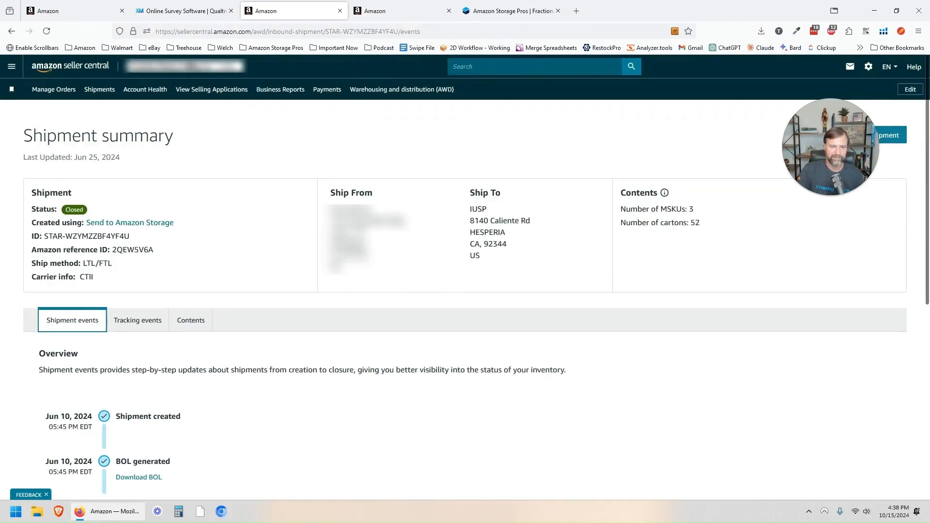
click(420, 89)
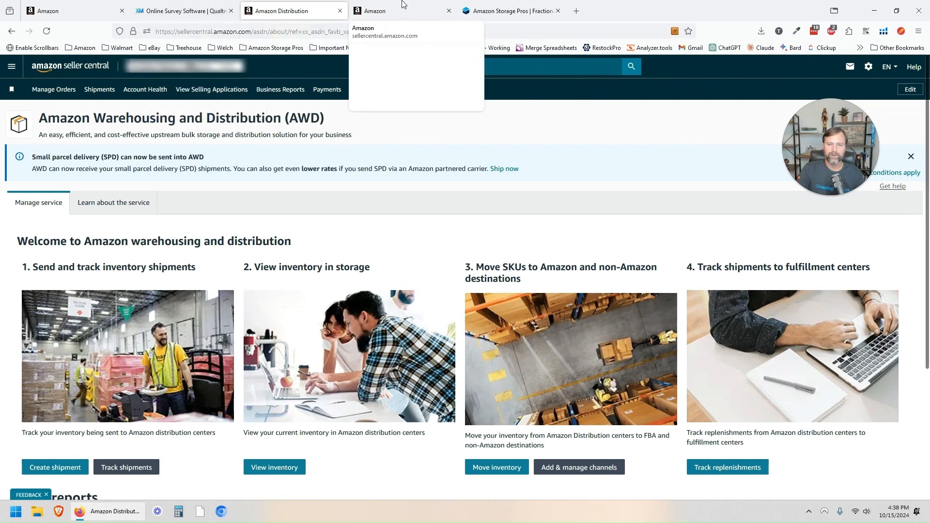
Step: Browse Amazon Storage Pros' free storage costs audit contact page, then return to the Shipping Queue
click(504, 6)
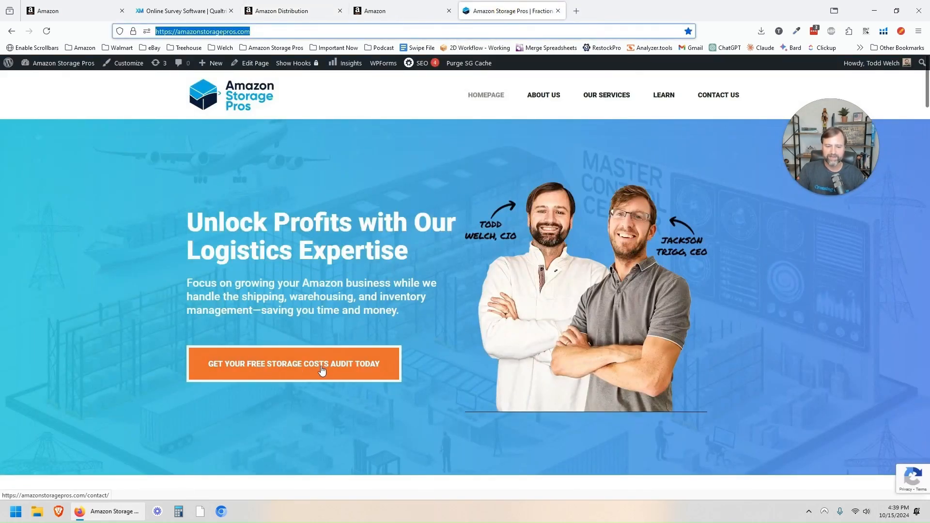
click(335, 252)
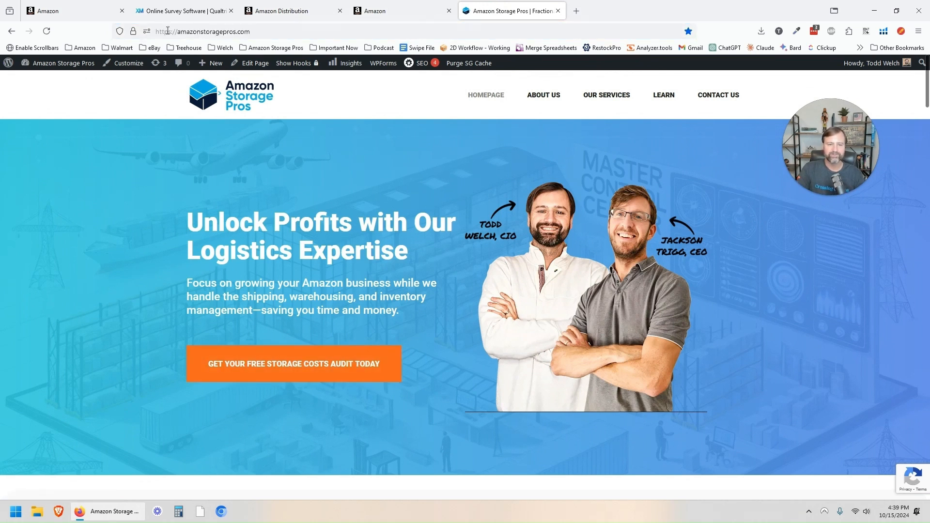
click(280, 375)
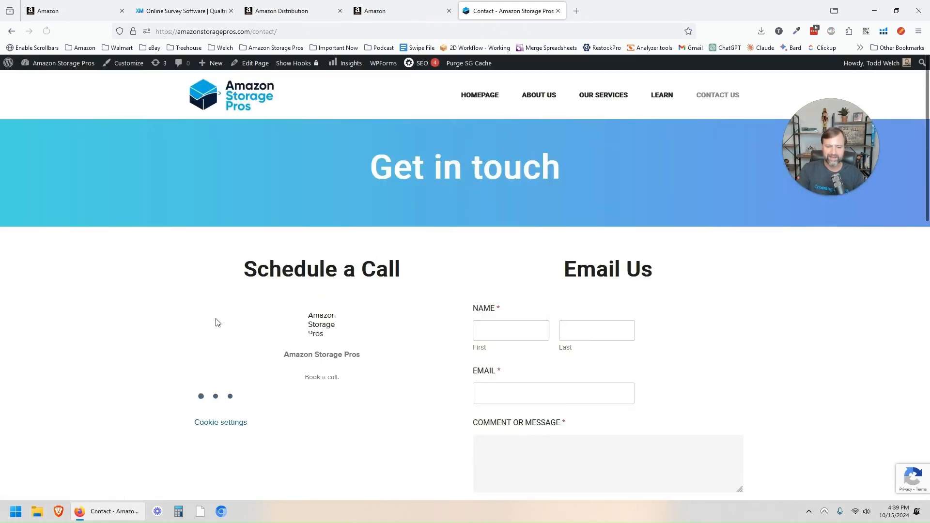
scroll(435, 269, down, 4)
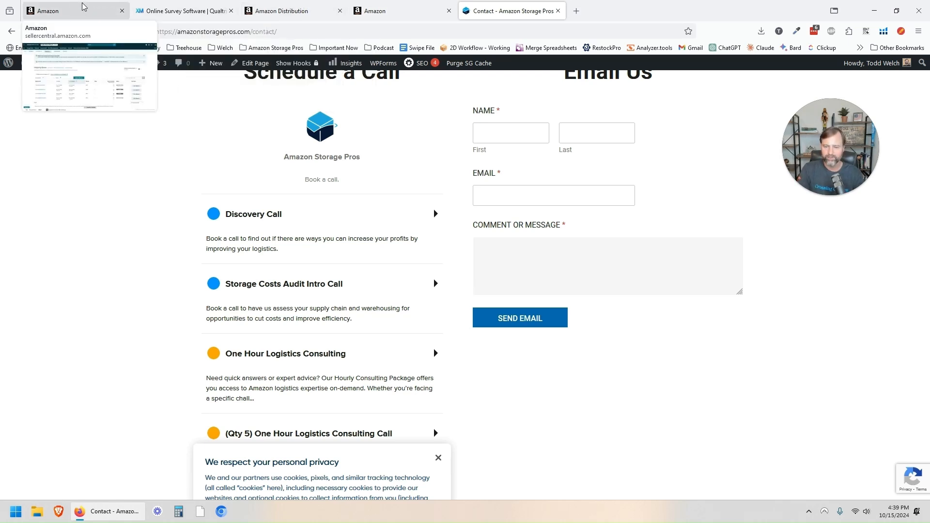
scroll(757, 187, up, 4)
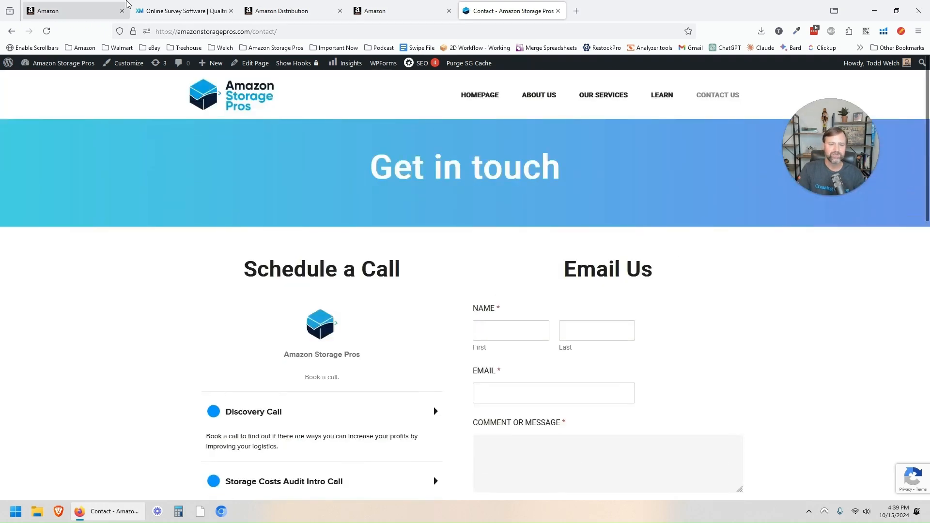
click(95, 7)
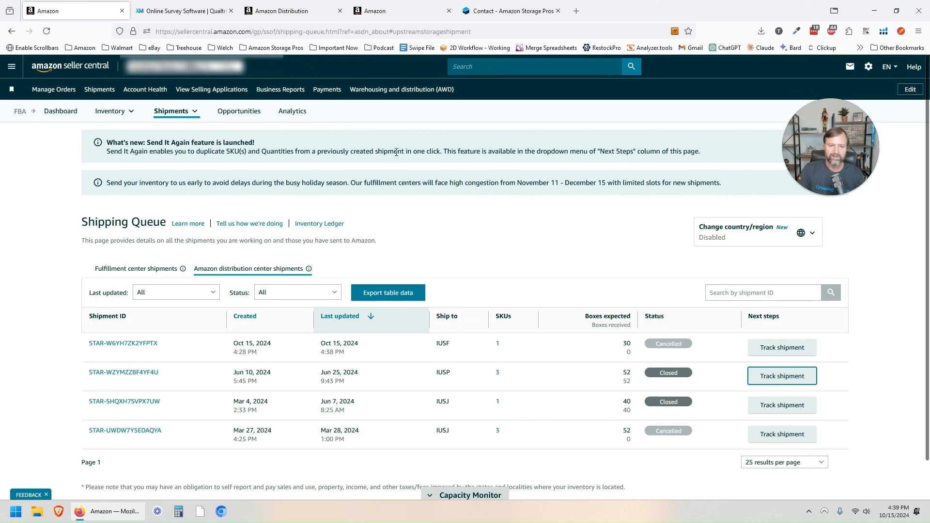
Step: Close the survey tab and view AWD inventory: 4 SKUs, 4,150 units
click(389, 89)
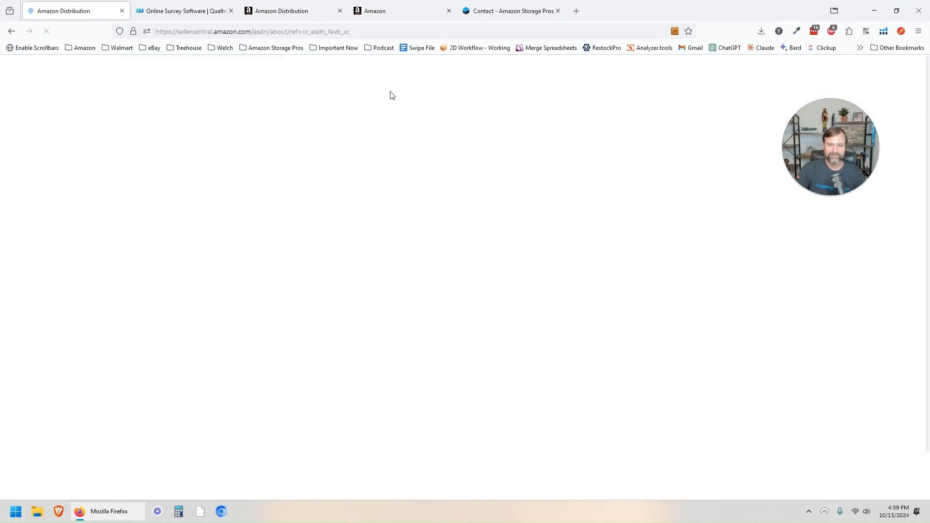
click(230, 11)
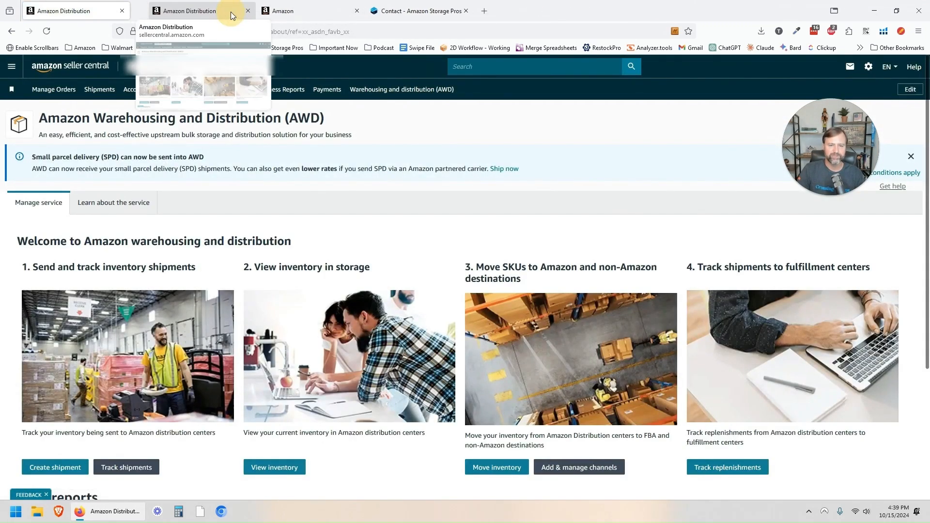
click(274, 468)
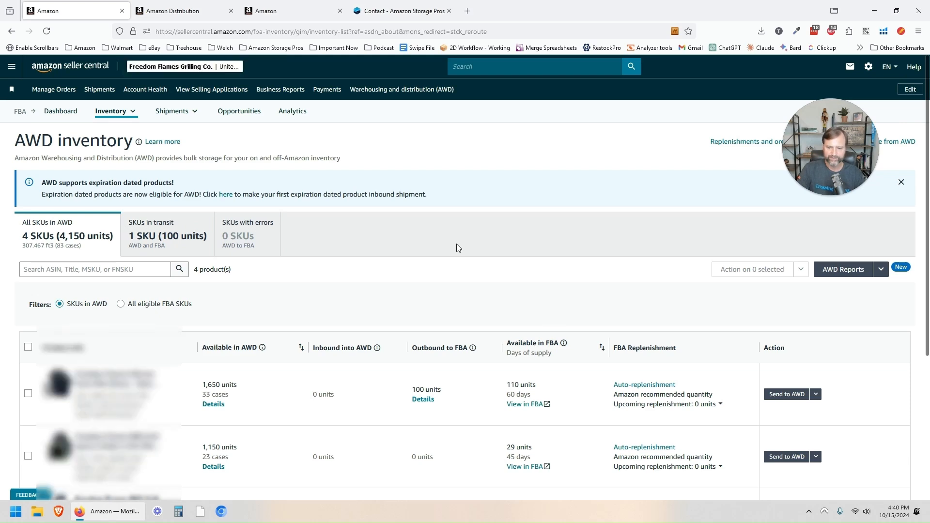
scroll(456, 243, down, 5)
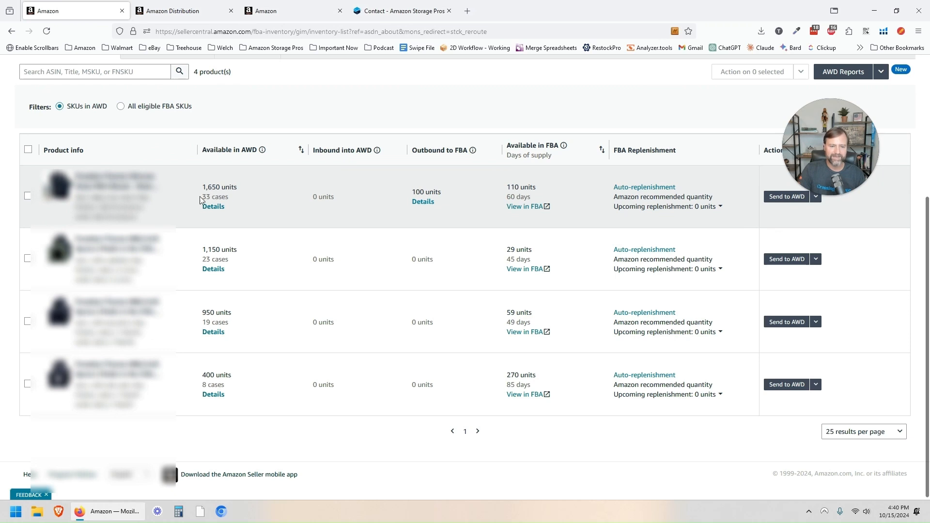
click(213, 207)
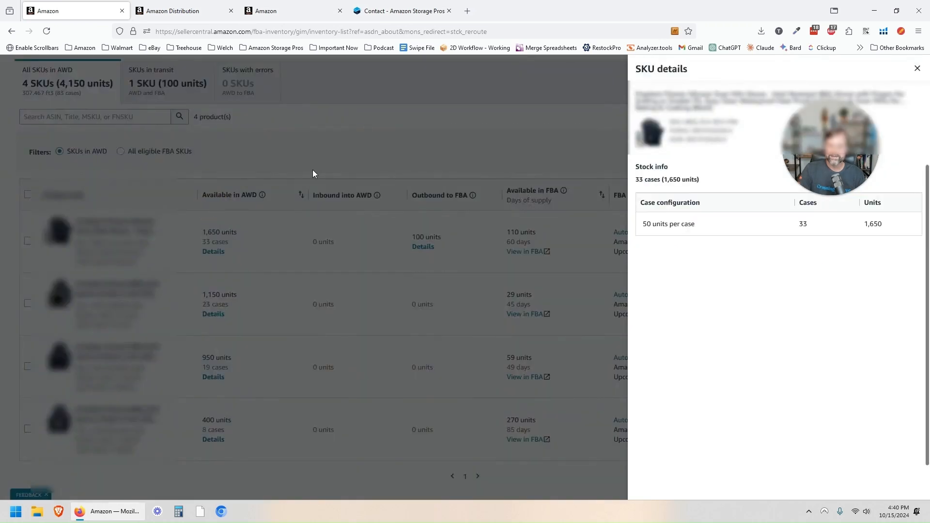
drag(833, 129, 842, 369)
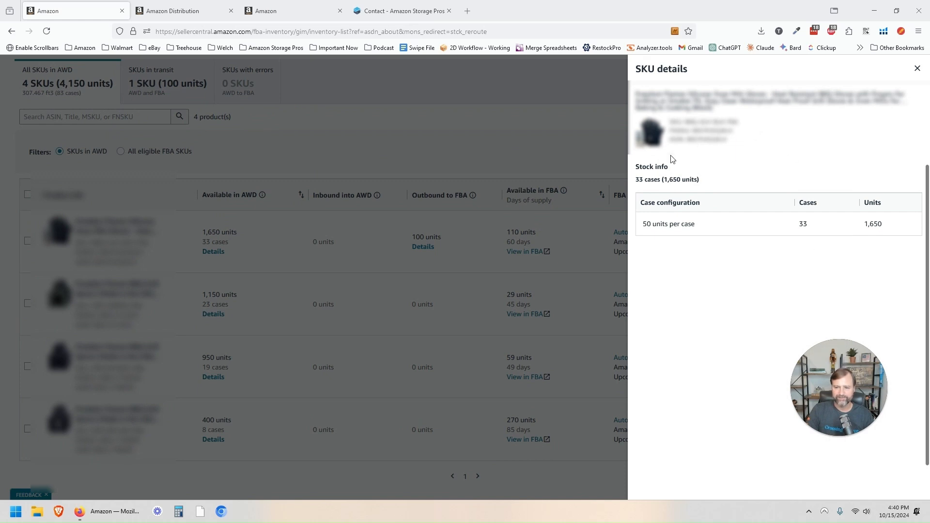
click(917, 70)
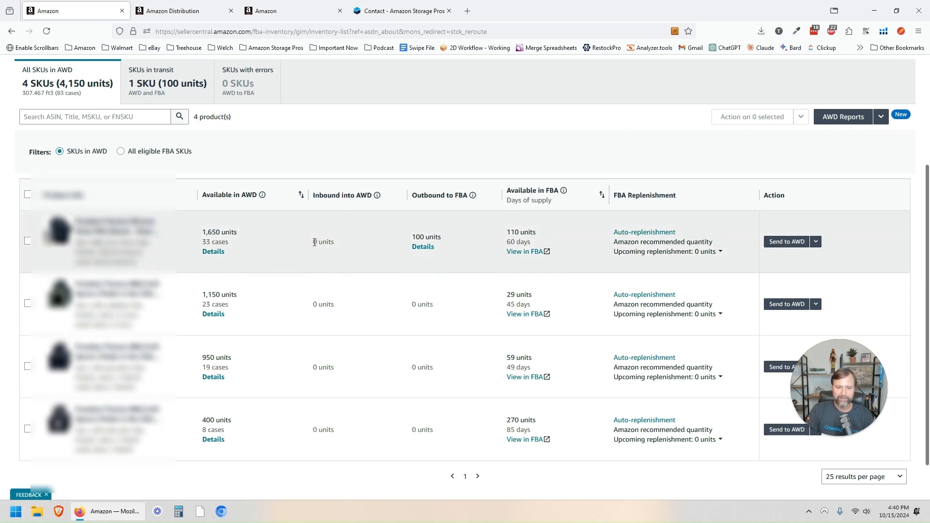
drag(313, 242, 344, 244)
drag(416, 236, 446, 241)
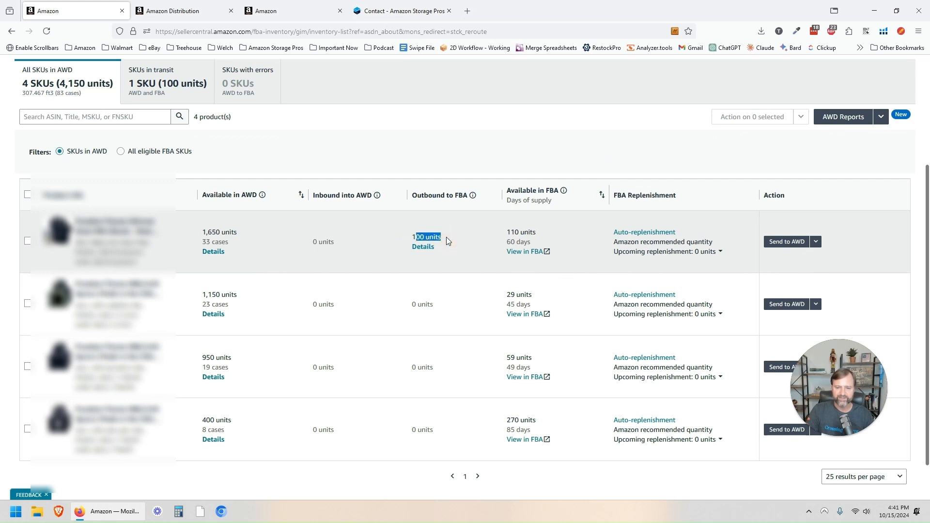
click(423, 247)
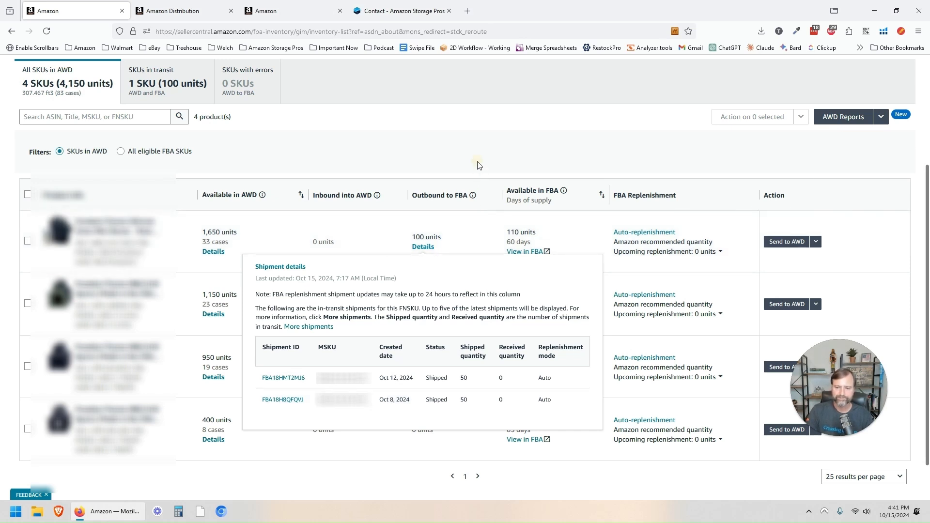
click(477, 163)
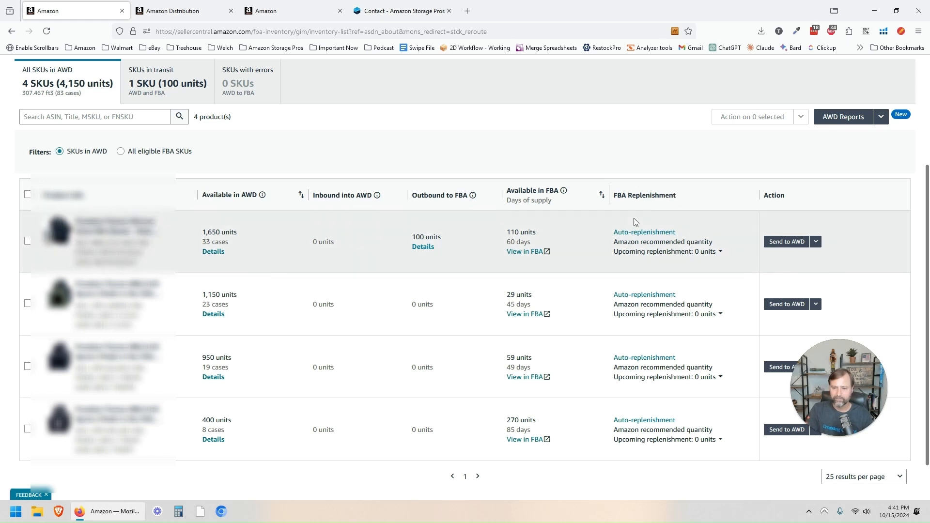
click(631, 233)
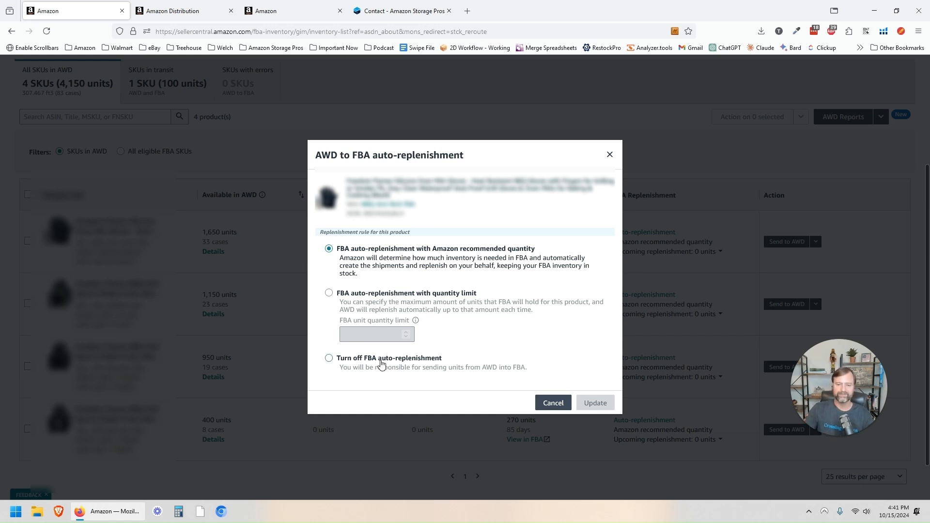
click(553, 403)
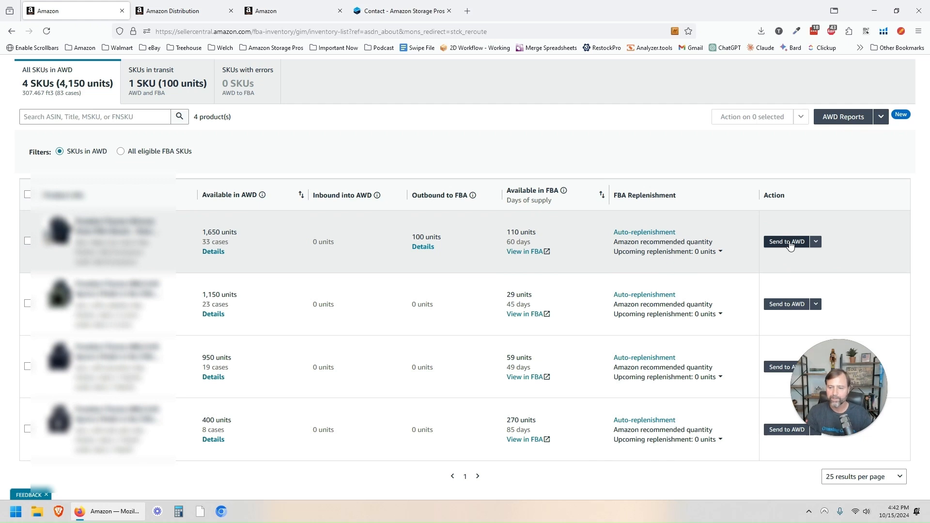
Step: Start a Move from AWD request for the first SKU in a new tab
click(815, 242)
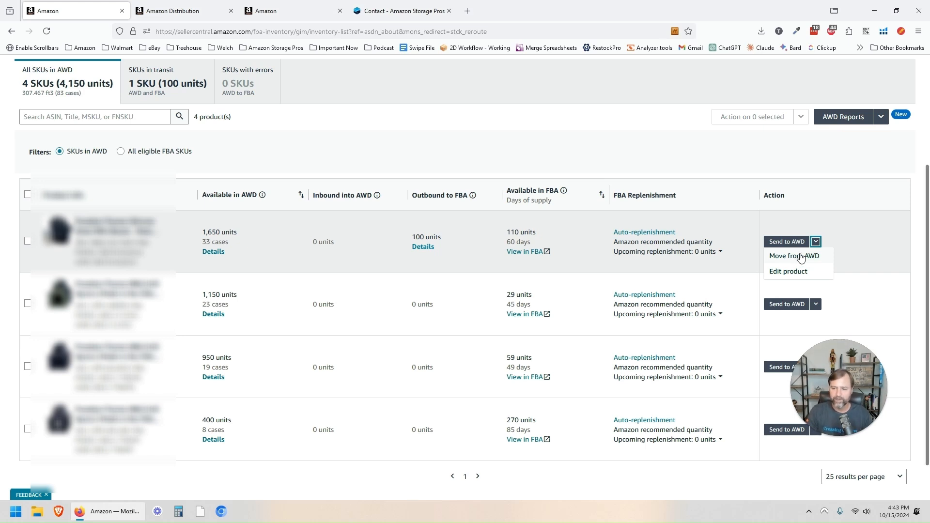
click(800, 257)
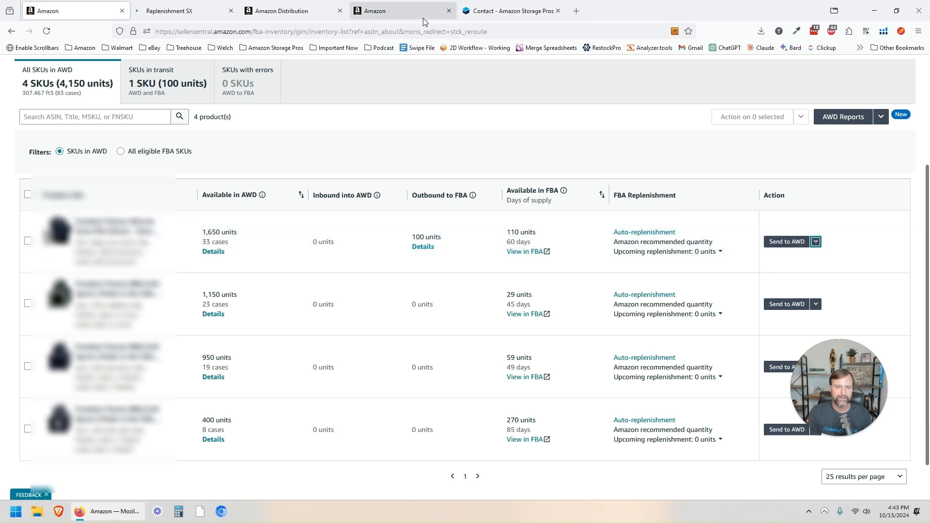
click(165, 15)
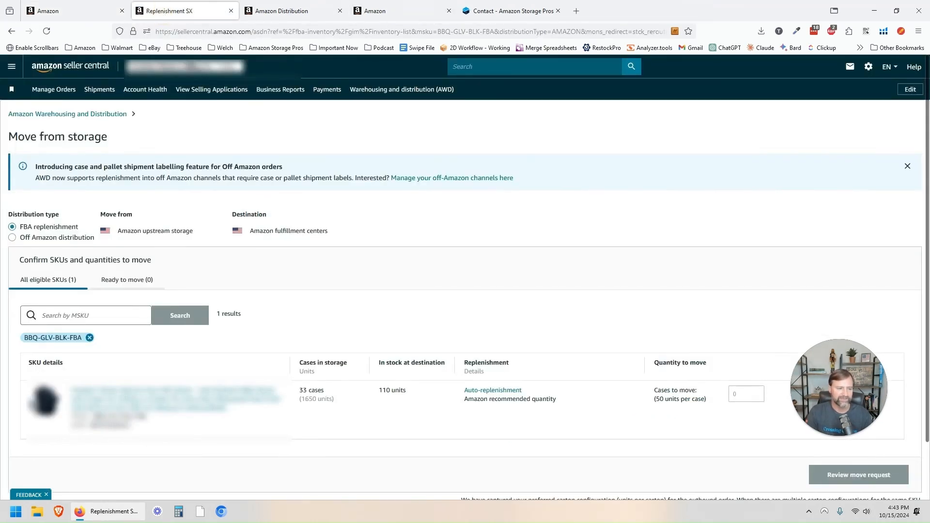
Step: Set the move to Off Amazon distribution from warehouse IUSL and add a channel and destination
click(868, 361)
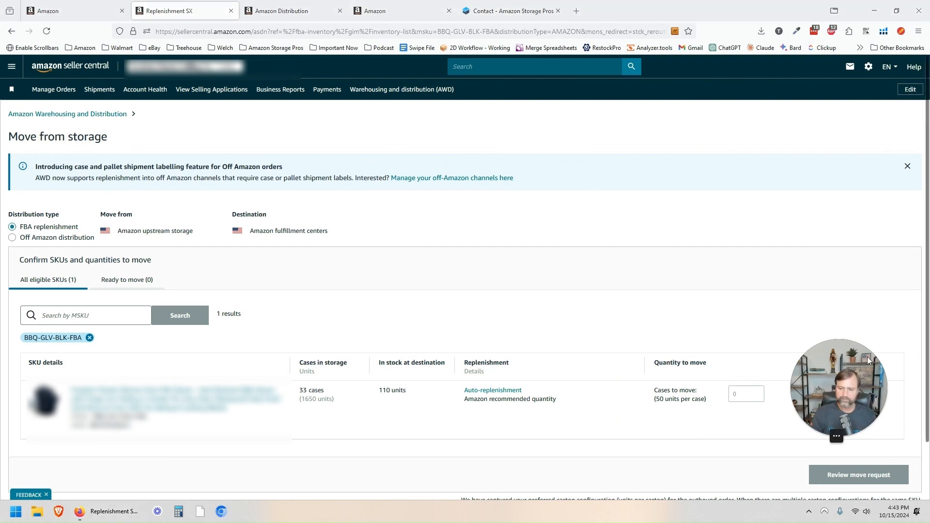
drag(869, 360, 849, 129)
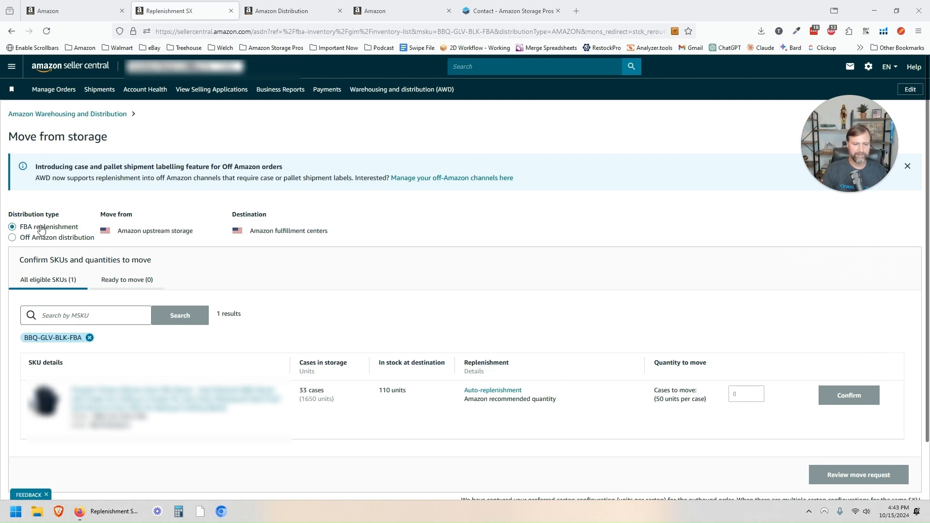
click(26, 240)
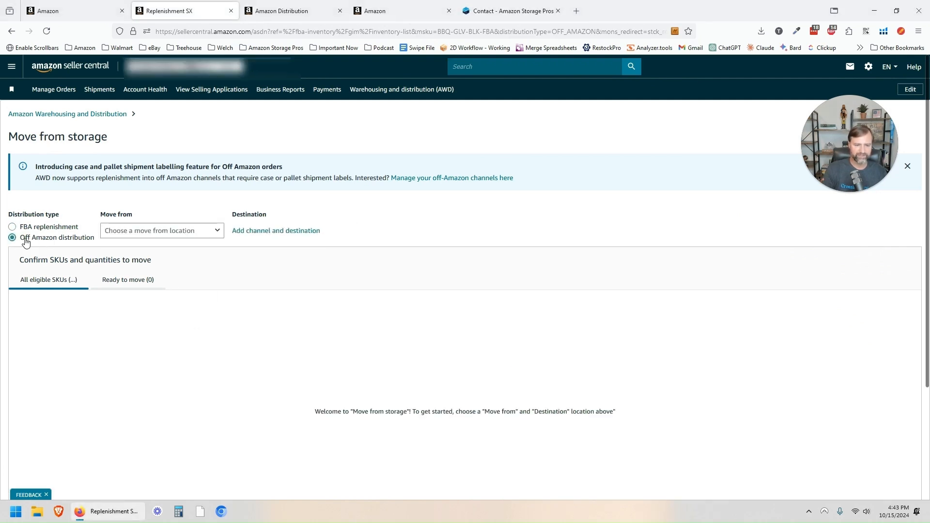
click(180, 233)
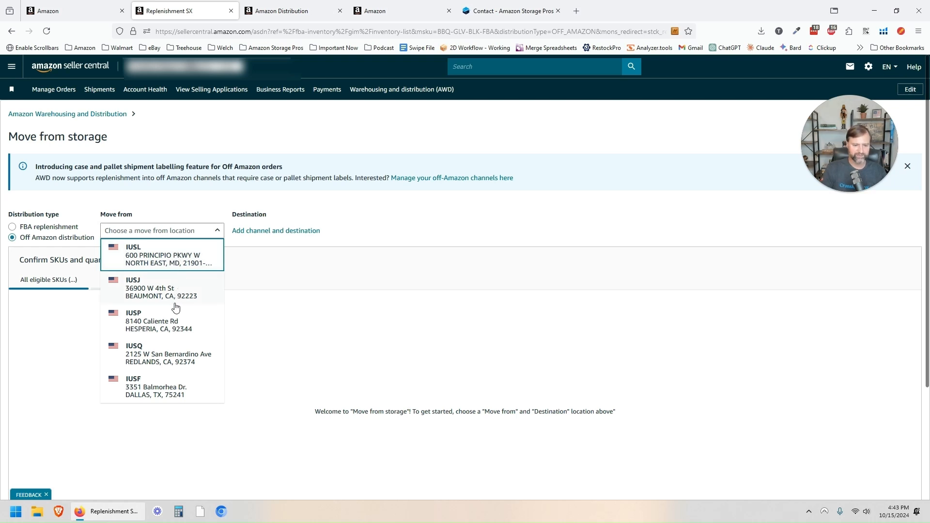
click(173, 259)
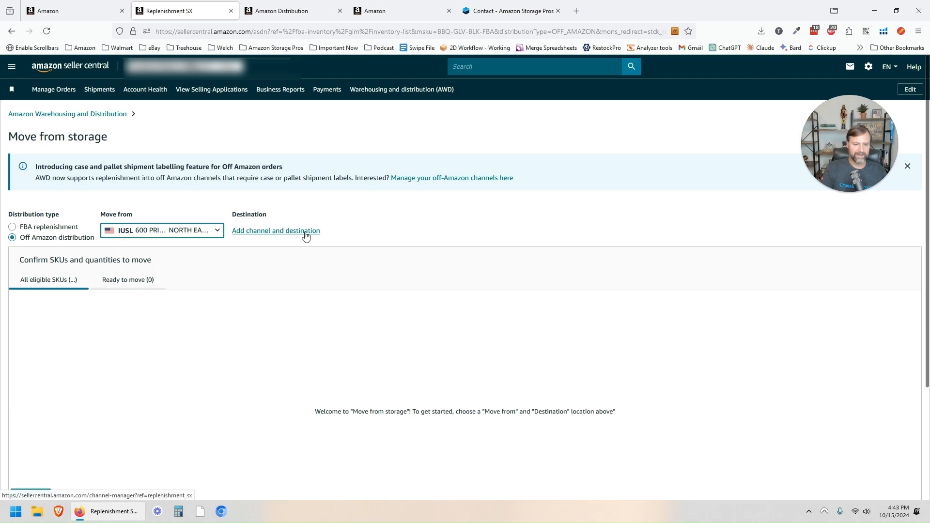
click(277, 234)
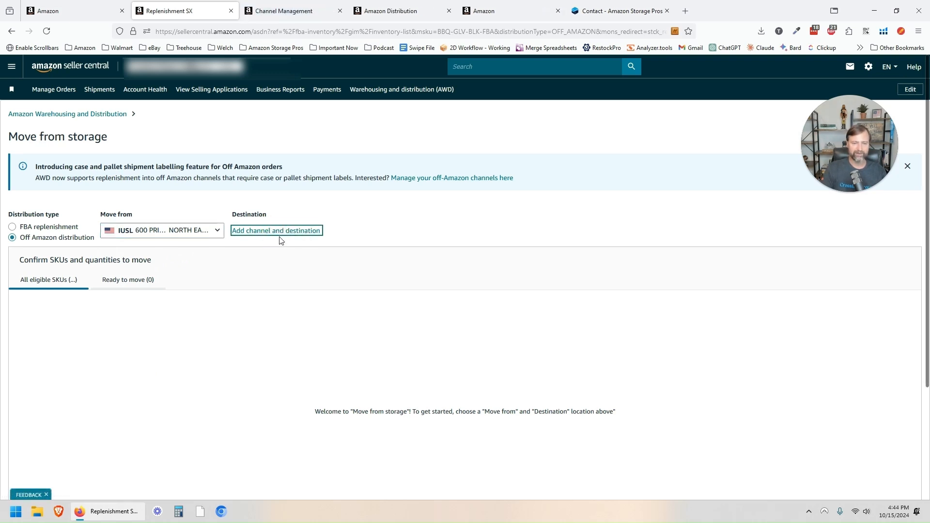
Step: Start a new off-Amazon channel nicknamed 'Test' using standard carrier shipment labels
click(281, 15)
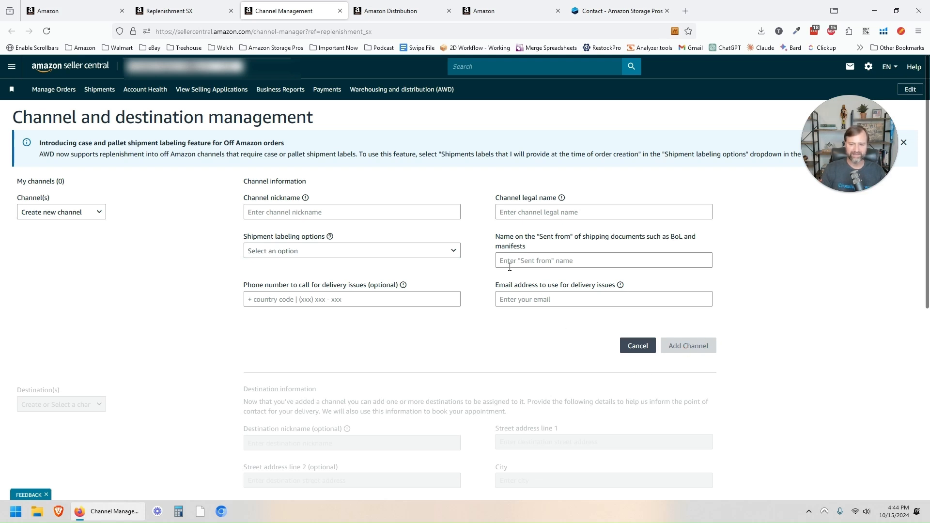
key(ctrl+shift+Tab)
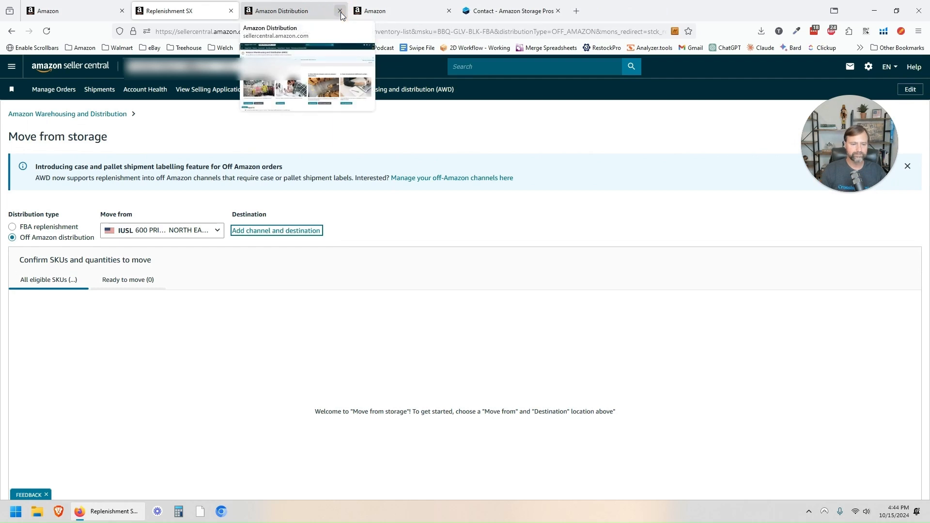
scroll(215, 183, down, 2)
key(ctrl+Tab)
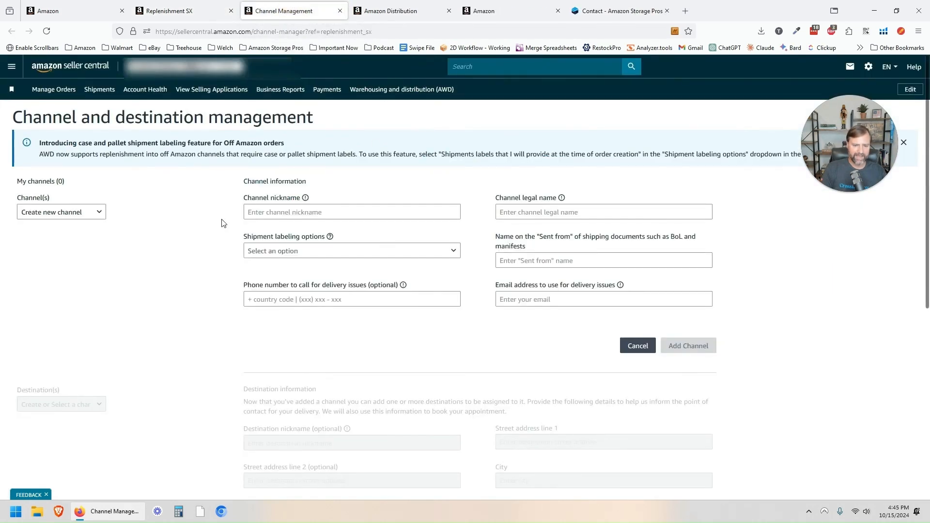
click(297, 213)
text(T)
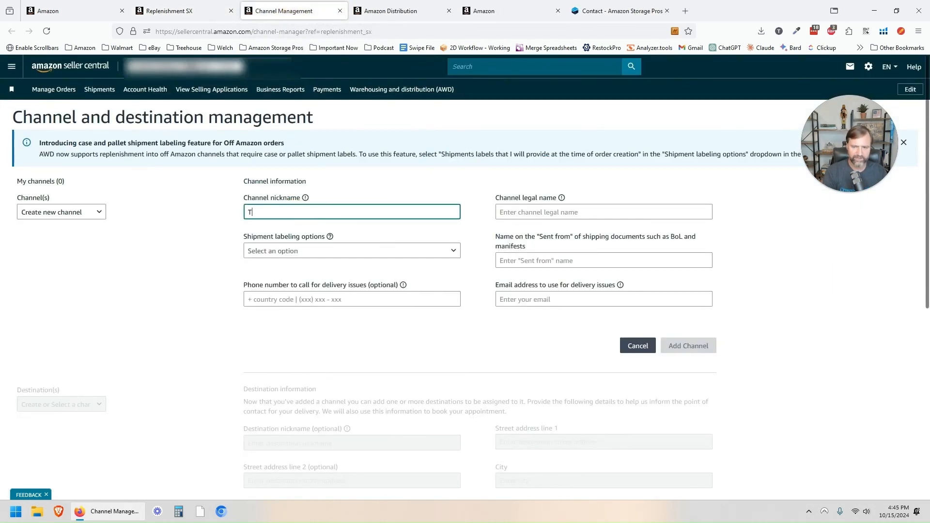
text(est)
key(Tab)
Step: Fill in the Sent-from name 'Test', the phone field and a contact e-mail, and add the Test channel
text(Test)
click(358, 252)
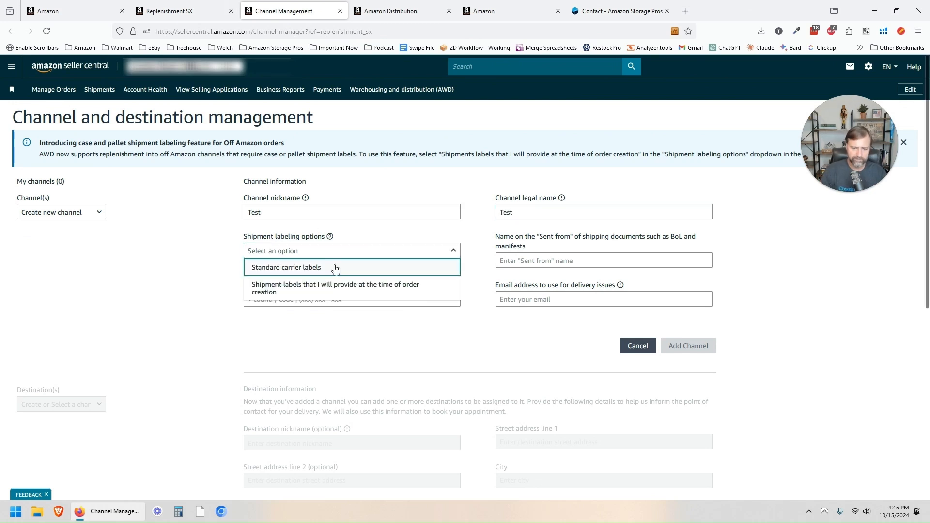
click(331, 272)
click(560, 262)
text(Test)
click(419, 303)
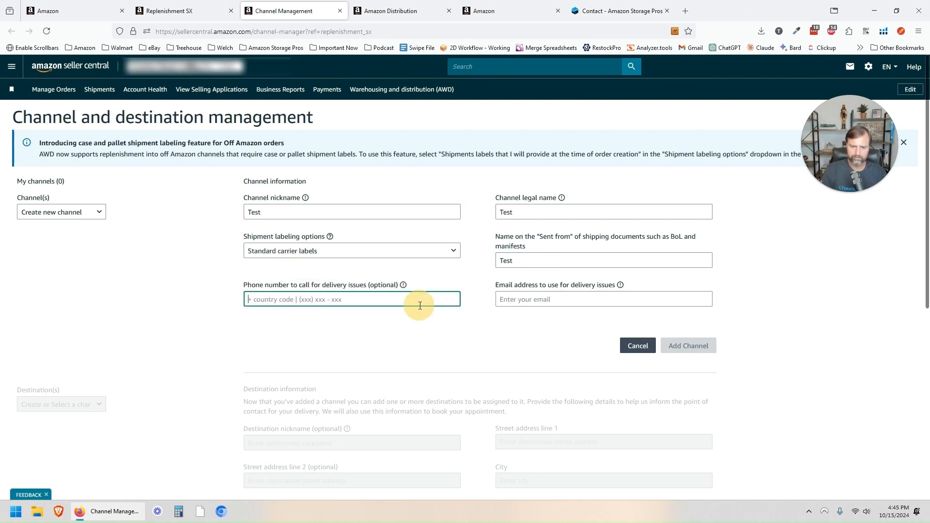
click(549, 298)
text(test@test.com)
click(691, 345)
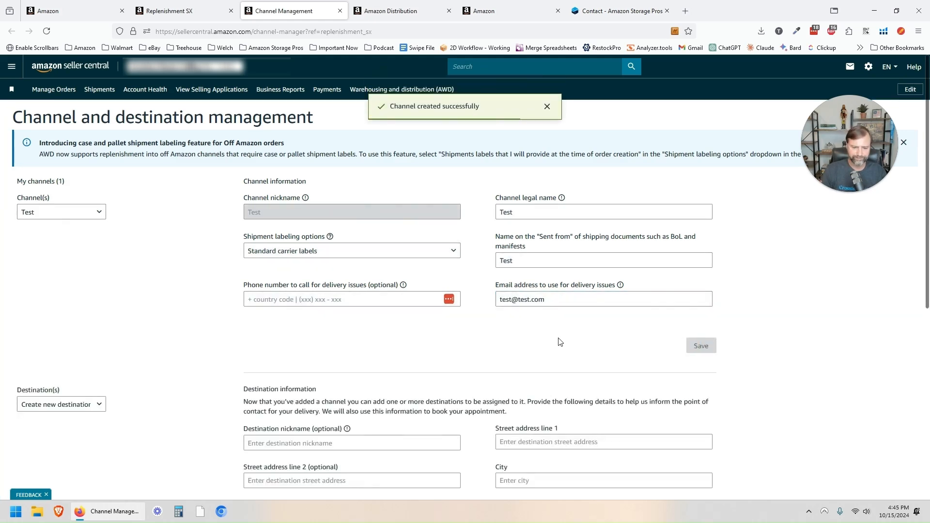
scroll(532, 338, down, 3)
scroll(497, 316, up, 3)
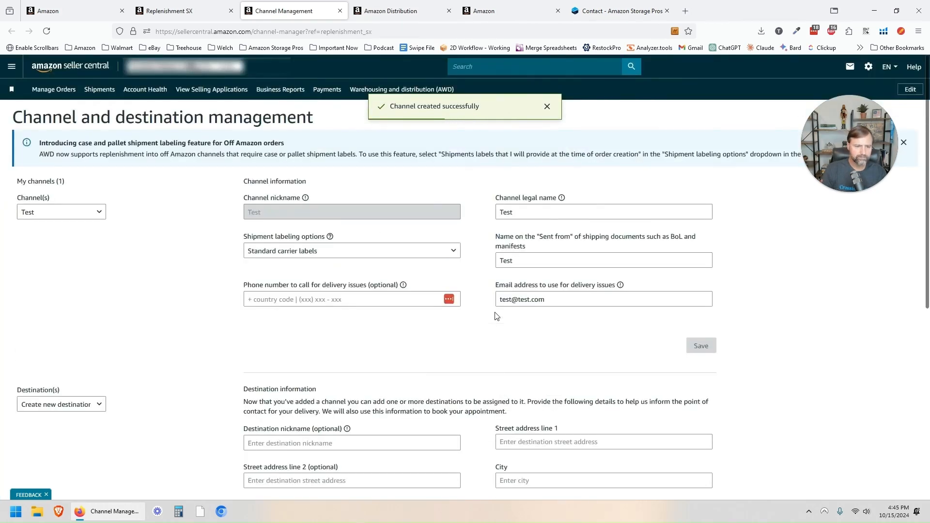
scroll(497, 316, down, 4)
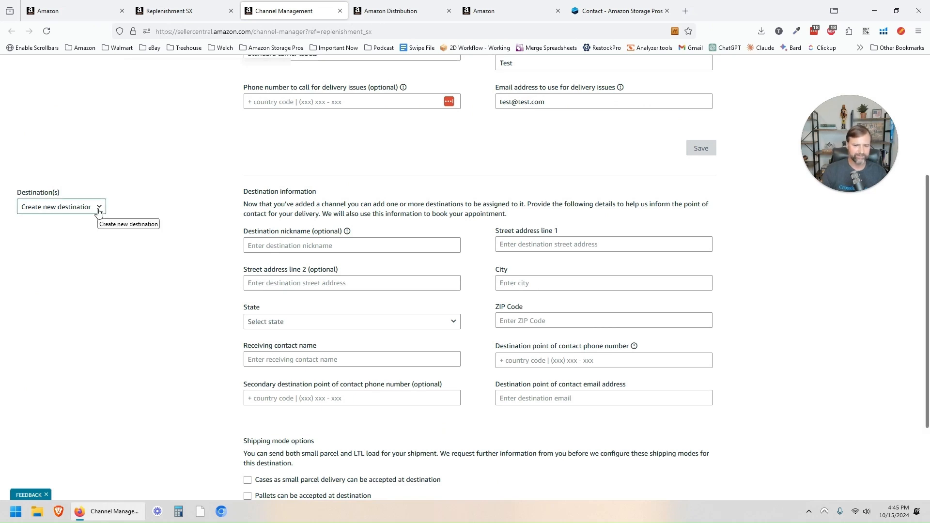
Step: Enter destination nickname 'T' with a street address in Tampa, Florida, plus its ZIP Code
click(355, 246)
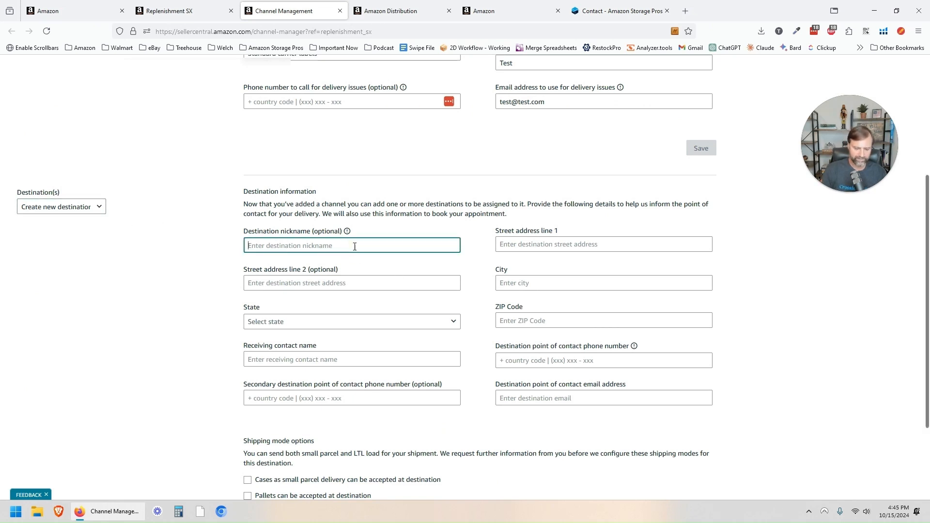
text(Test)
key(Tab)
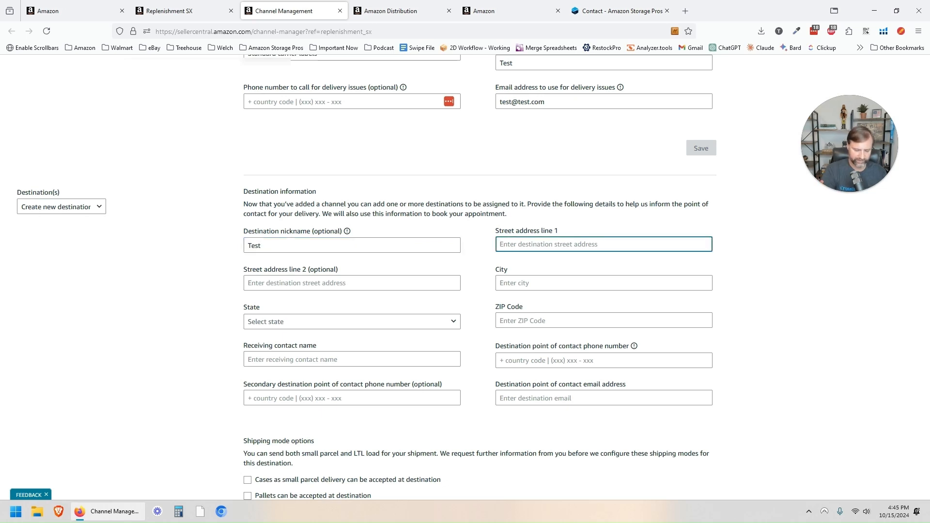
text(12345 Test Lane)
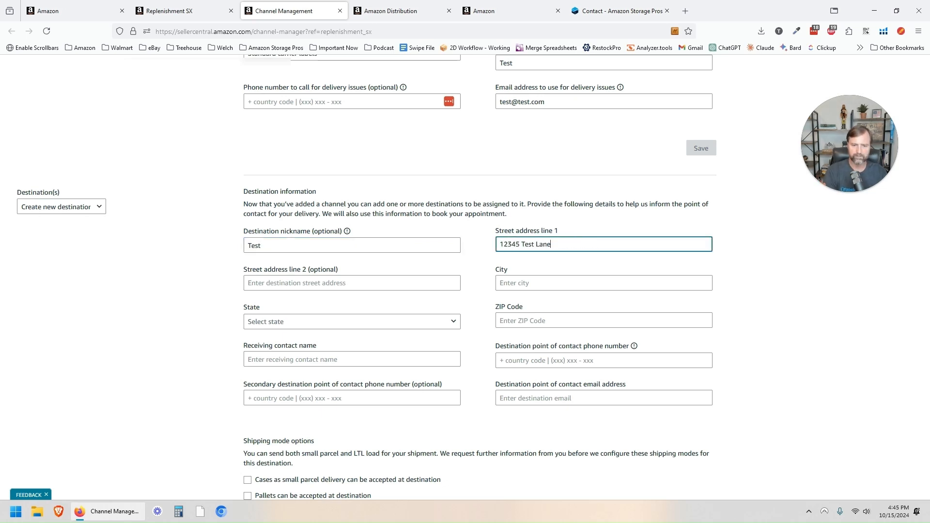
key(Tab)
key(Tab)
text(Tampa)
key(Tab)
key(f)
Step: Enter the receiving contact's name, phone number and e-mail for the destination
key(Tab)
text(33619)
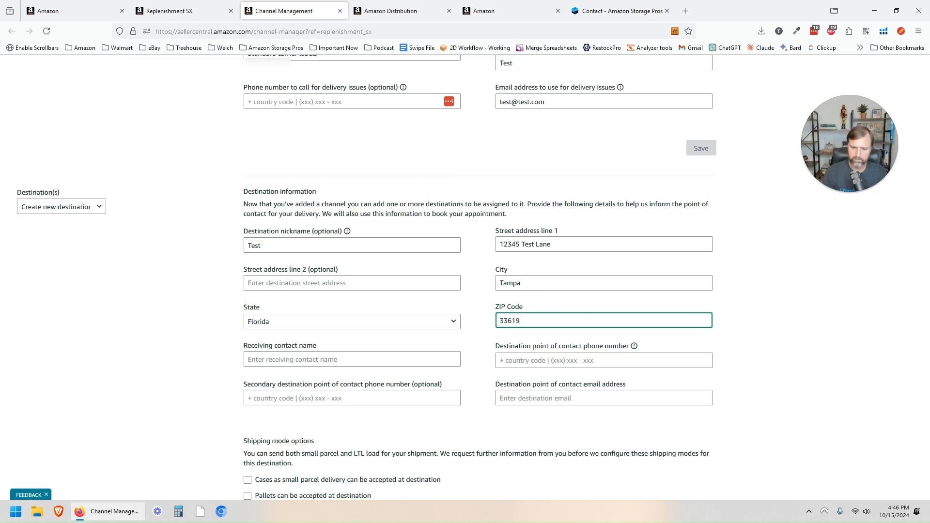
key(Tab)
key(Tab)
text(7155555555)
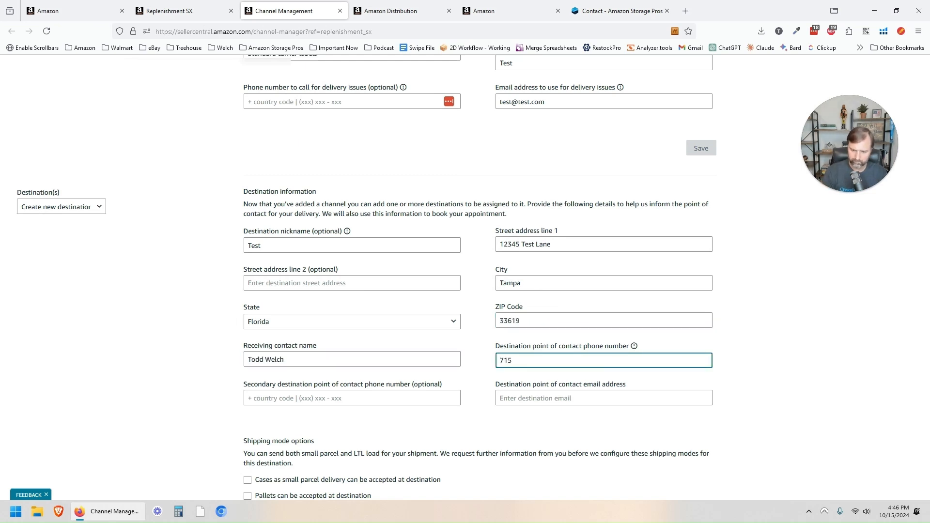
key(Tab)
key(Tab)
text(test@test.com)
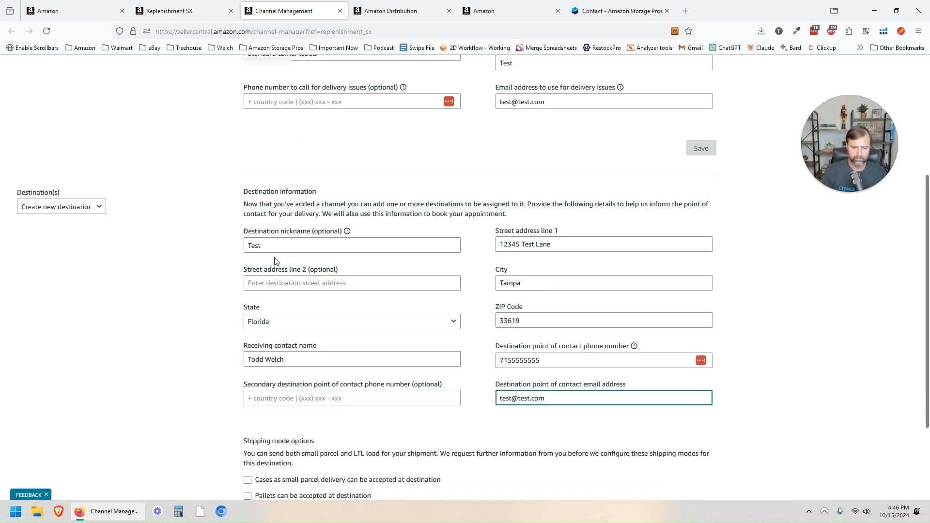
Step: Allow both small-parcel case and pallet deliveries and save the Tampa destination
scroll(305, 339, down, 2)
click(350, 381)
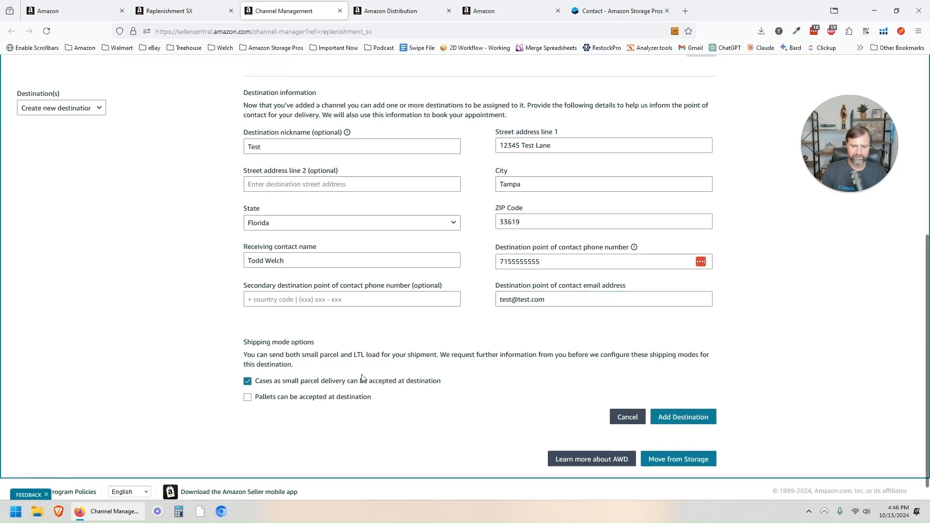
click(306, 399)
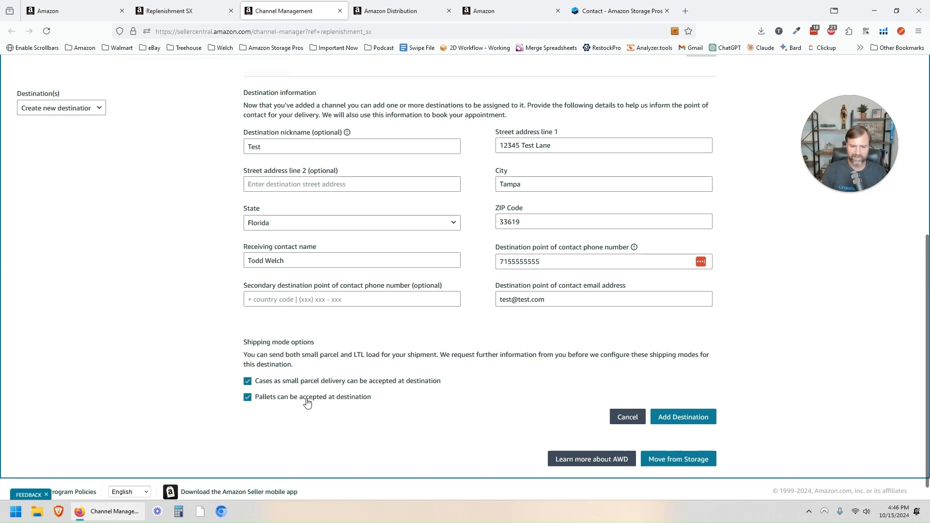
click(679, 417)
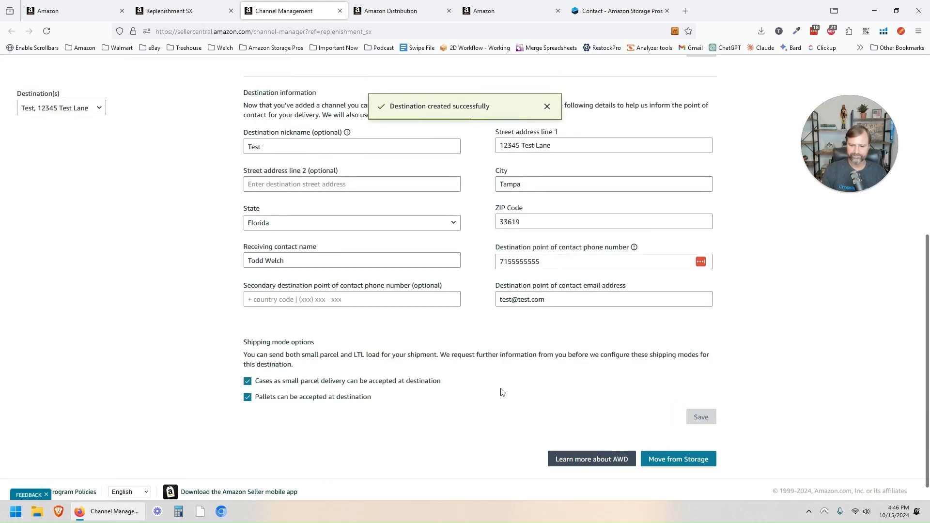
Step: Return to the Move from storage page and reload it
scroll(512, 383, up, 4)
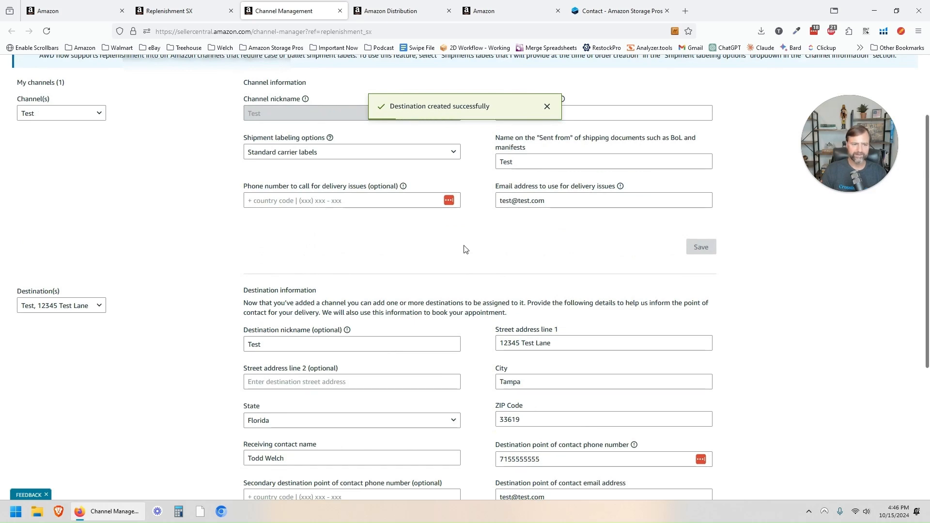
click(193, 11)
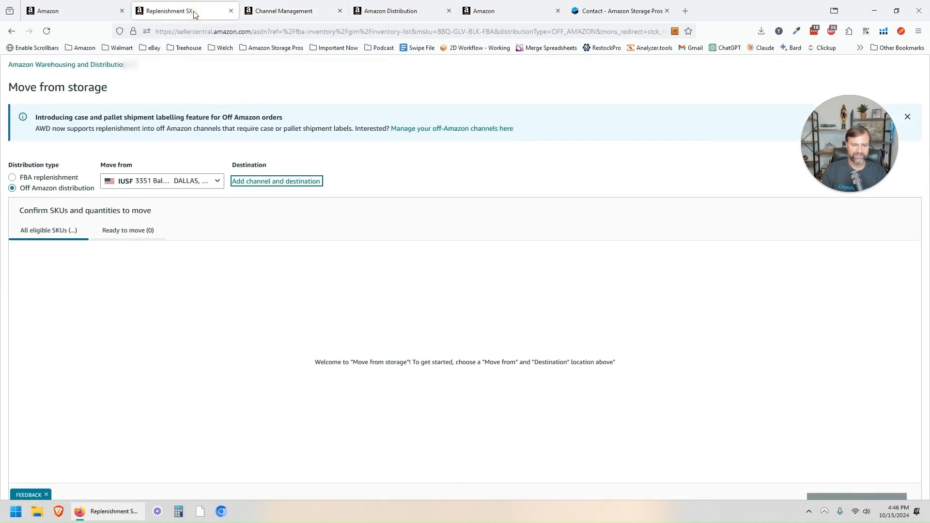
click(48, 31)
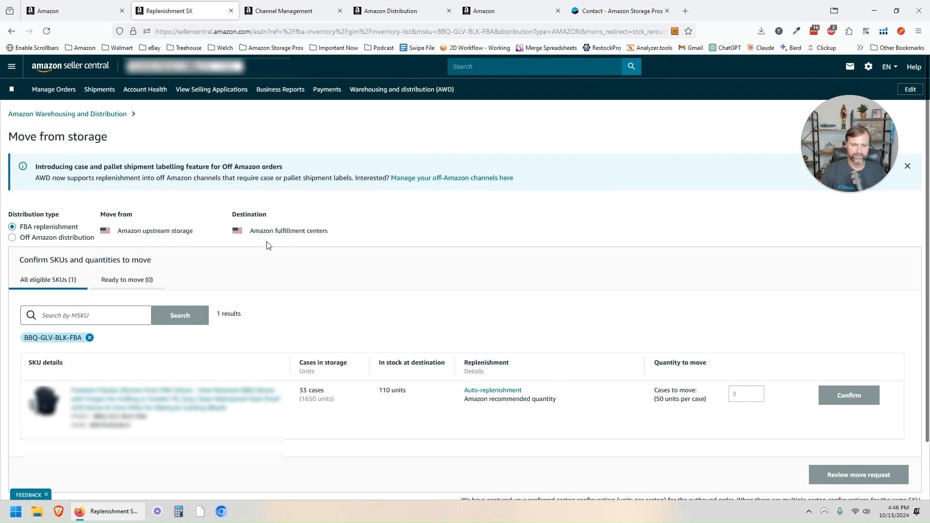
Step: Choose Off Amazon distribution to the Test destination, settling on IUSJ Beaumont as the source
click(56, 237)
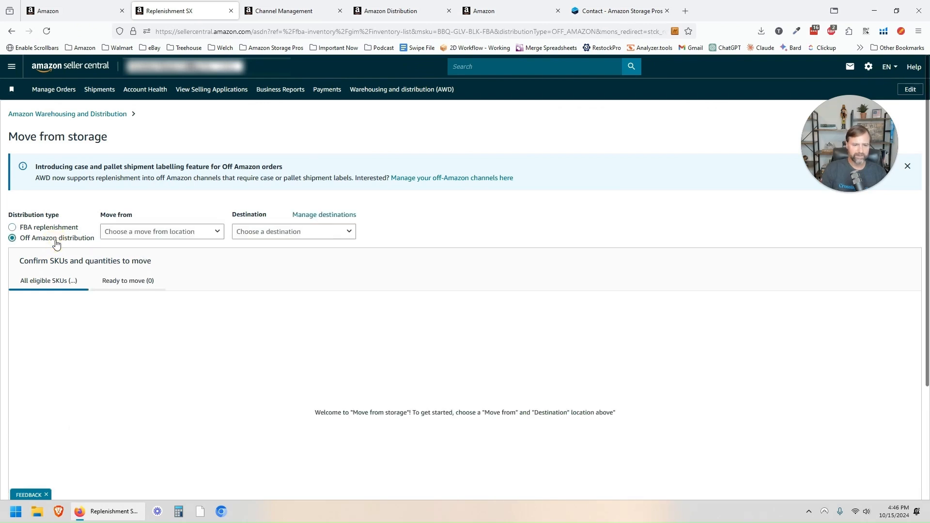
click(204, 232)
click(186, 257)
click(265, 232)
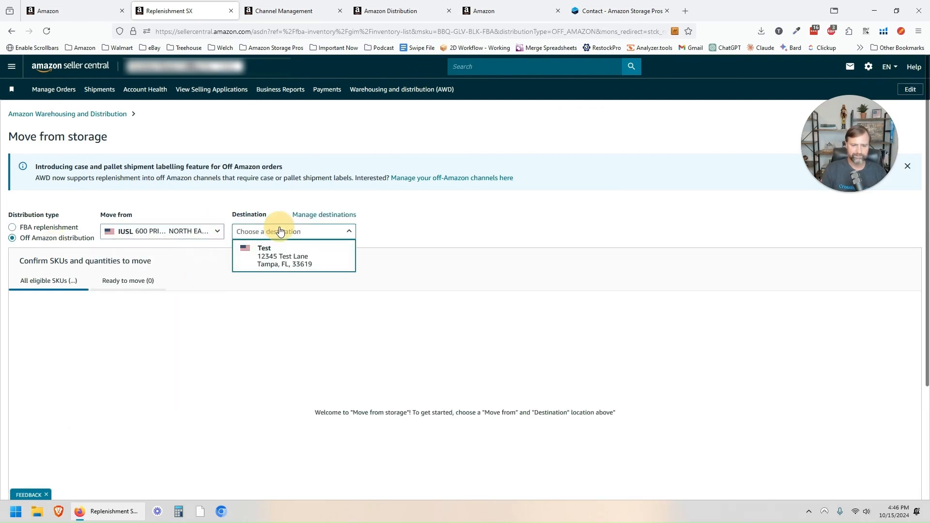
click(280, 260)
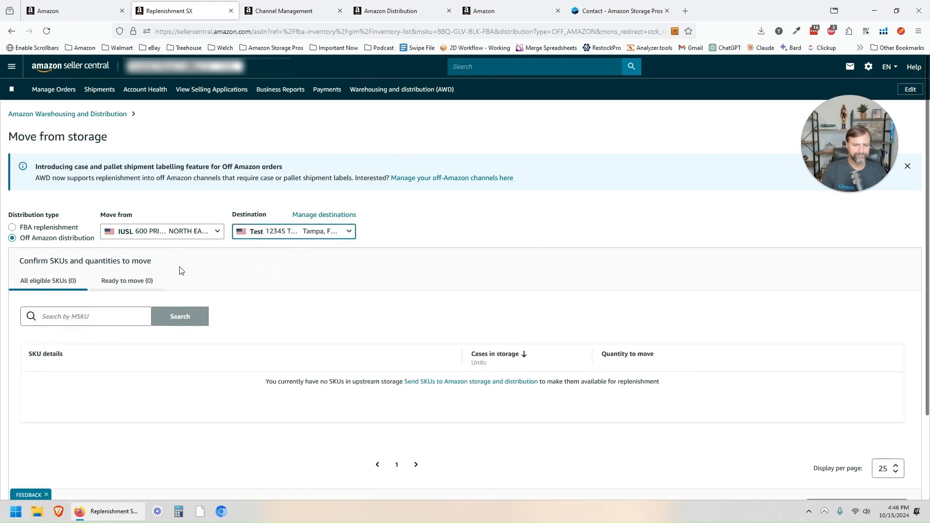
click(174, 232)
click(162, 289)
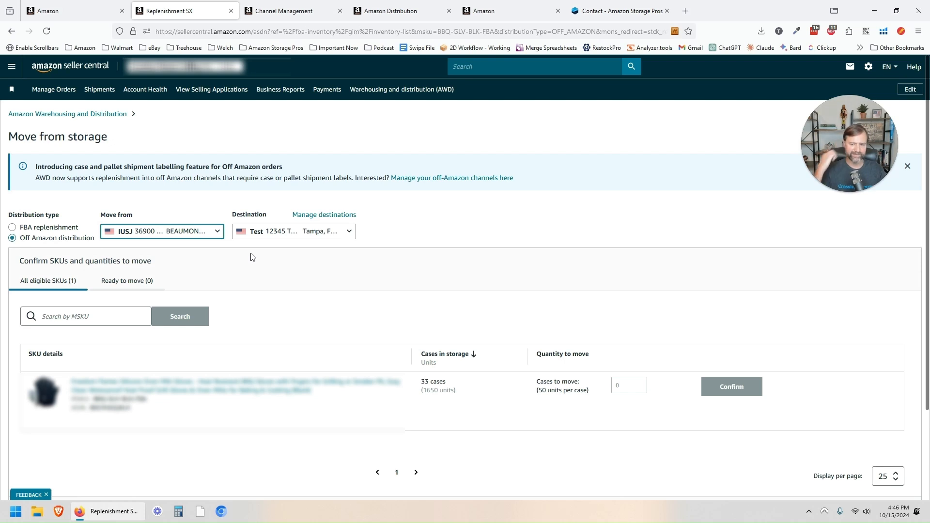
click(216, 231)
click(165, 315)
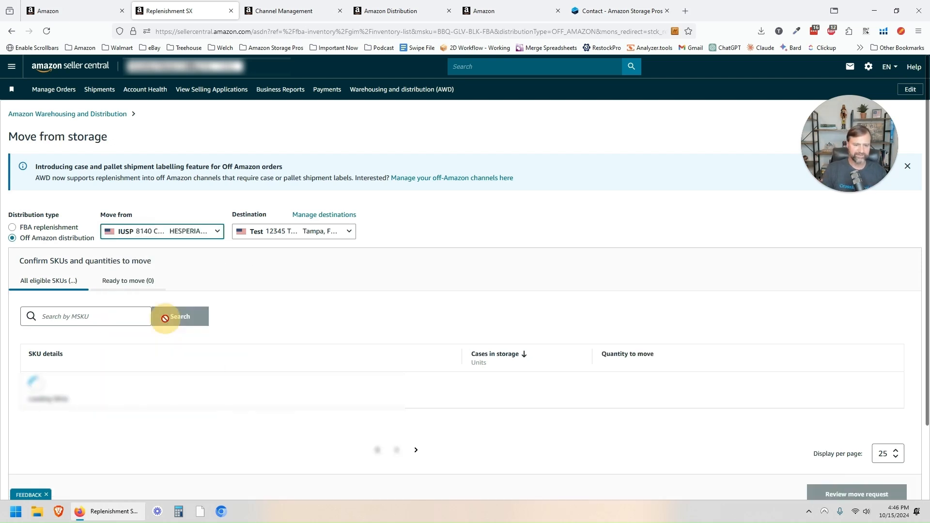
click(186, 233)
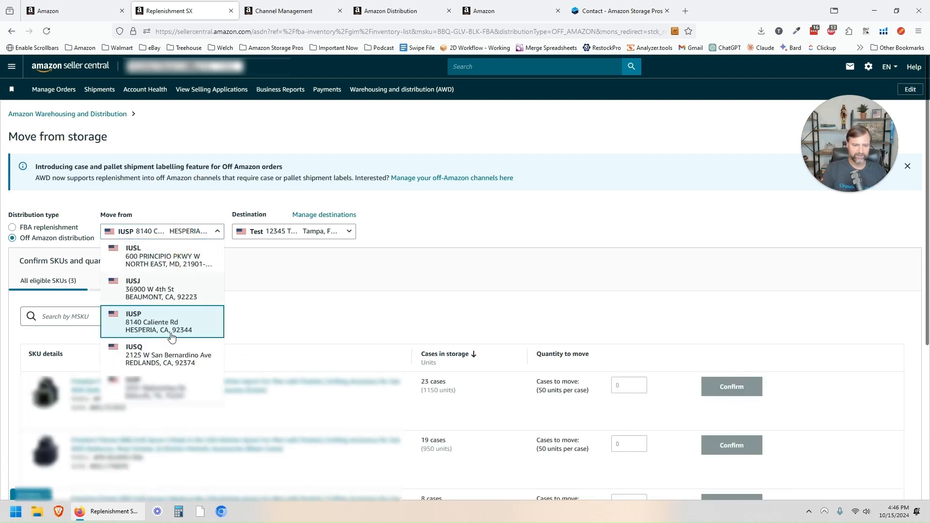
click(162, 356)
click(159, 232)
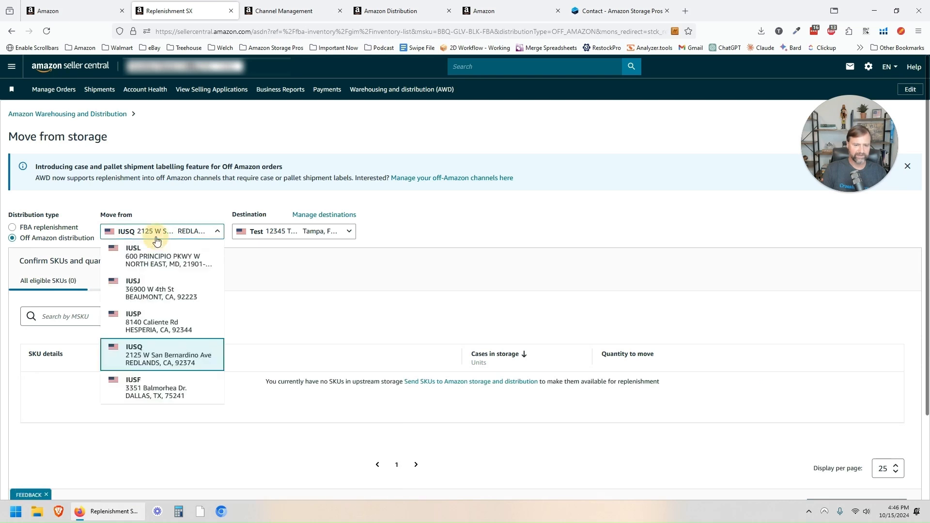
click(152, 384)
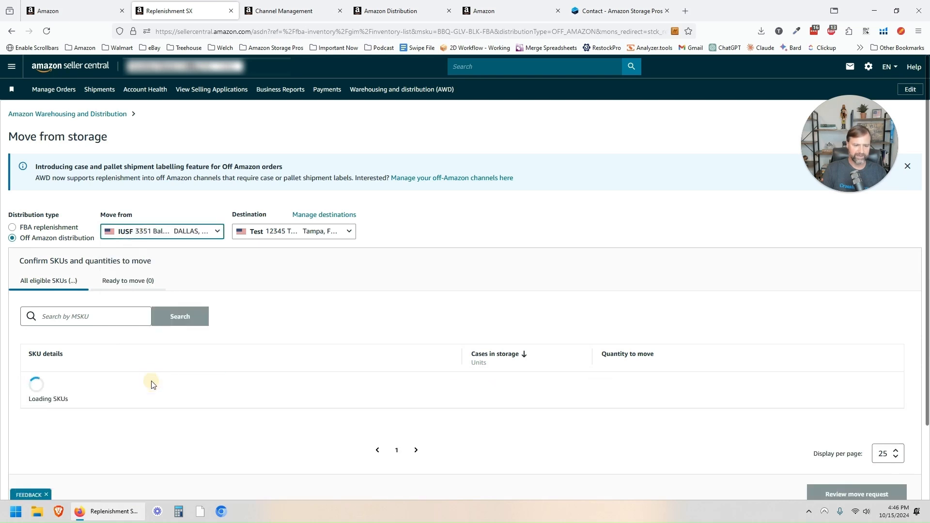
click(168, 234)
click(150, 290)
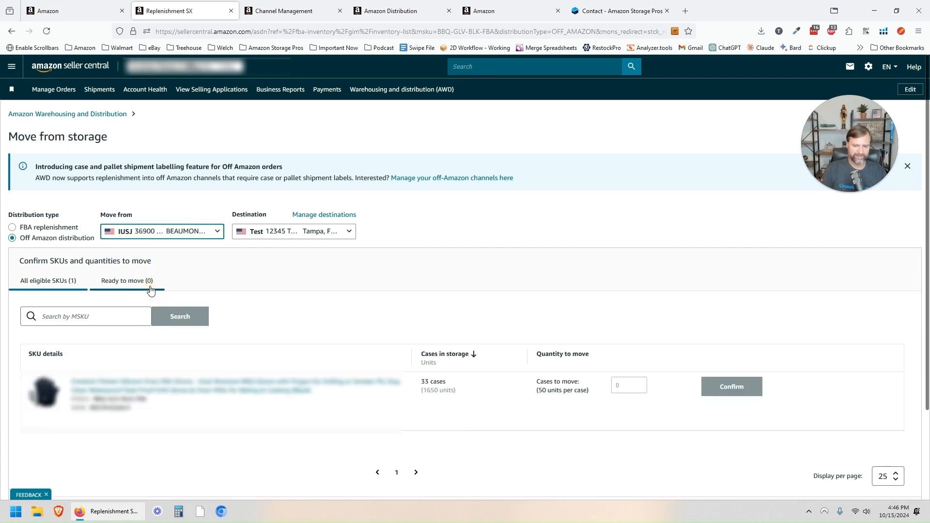
Step: Enter 5 cases to move for the SKU and confirm
click(628, 384)
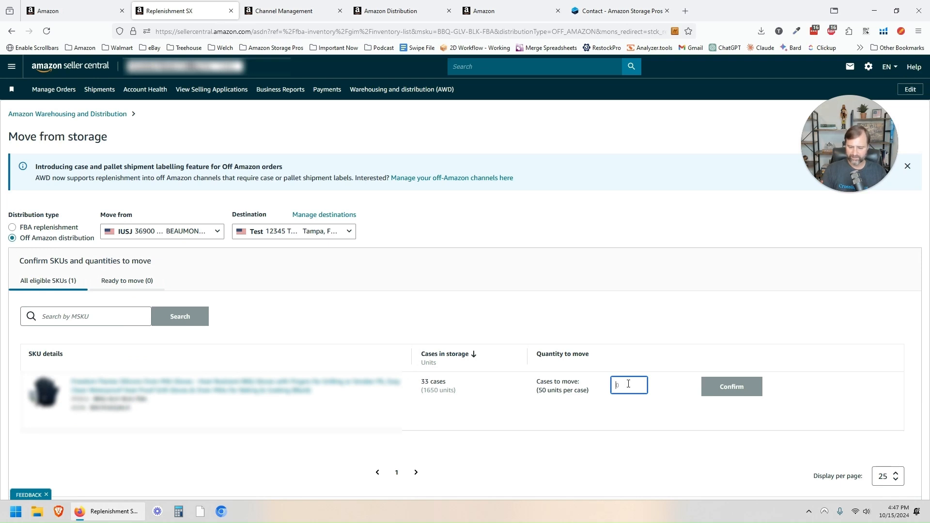
text(5)
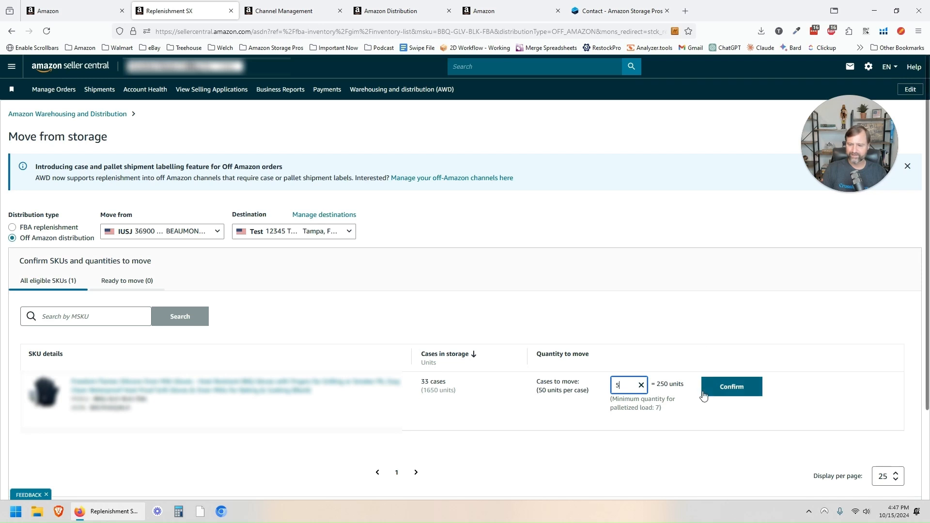
click(726, 390)
scroll(708, 363, down, 2)
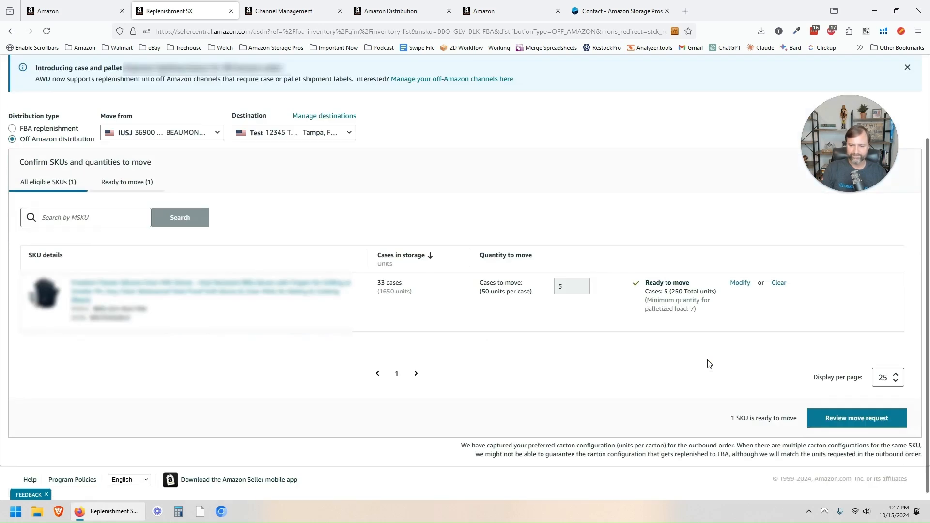
Step: Open the move request review and select 'I don't have a PO or shipment number'
click(866, 419)
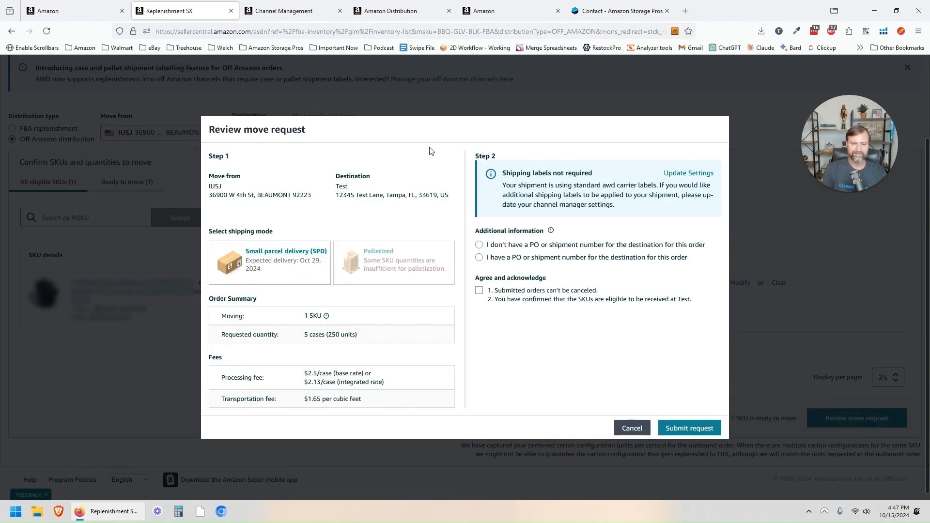
scroll(401, 182, up, 2)
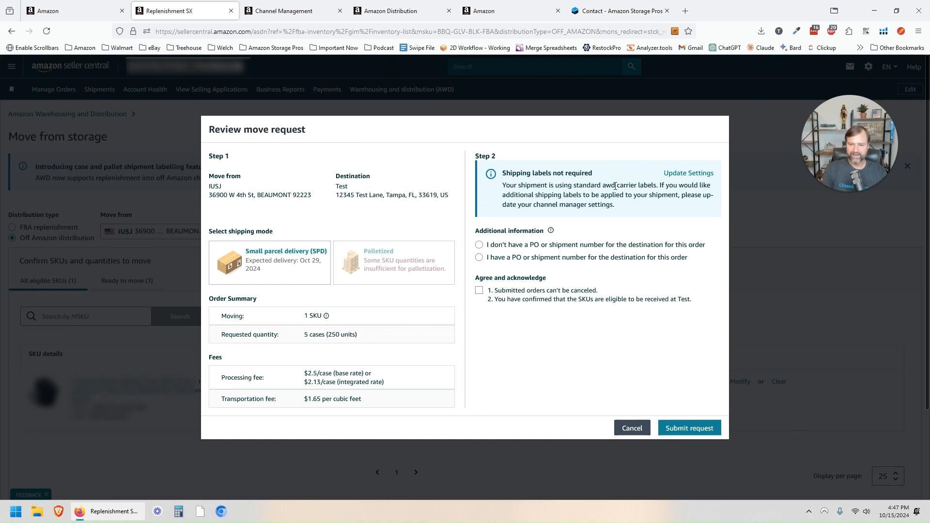
click(516, 250)
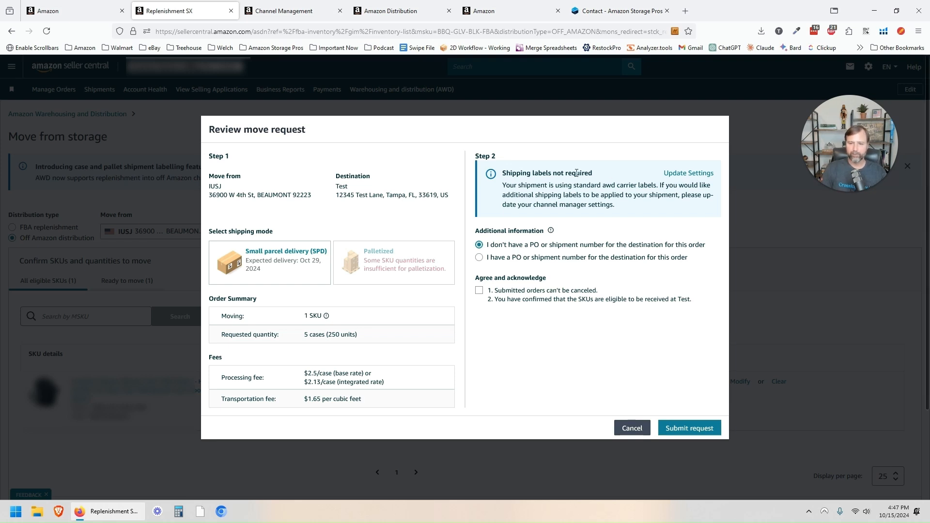
Step: Change the Test channel's shipment labeling to labels provided at order creation and save
click(682, 177)
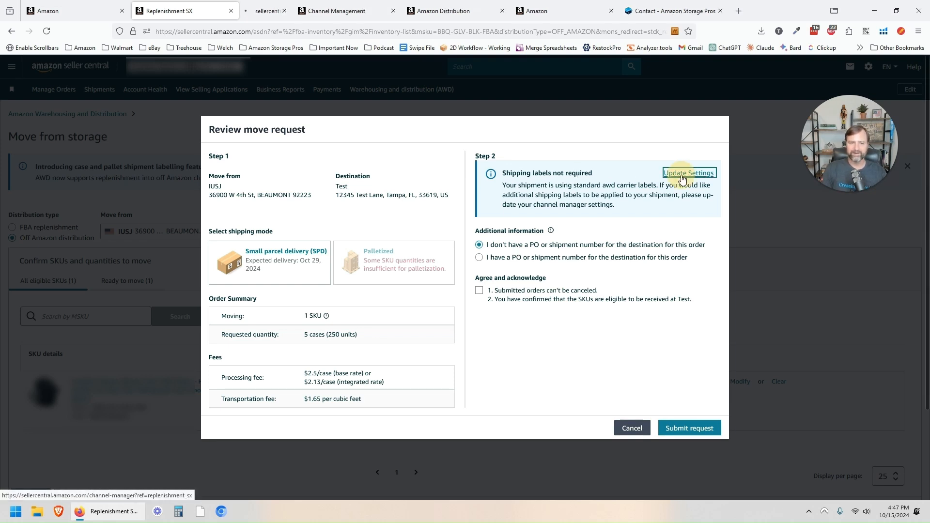
click(274, 12)
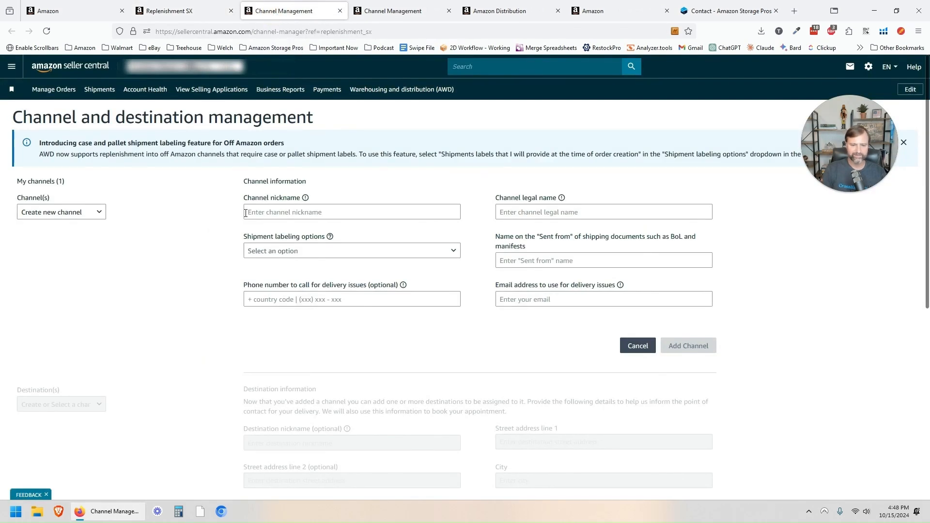
scroll(209, 249, down, 2)
click(86, 212)
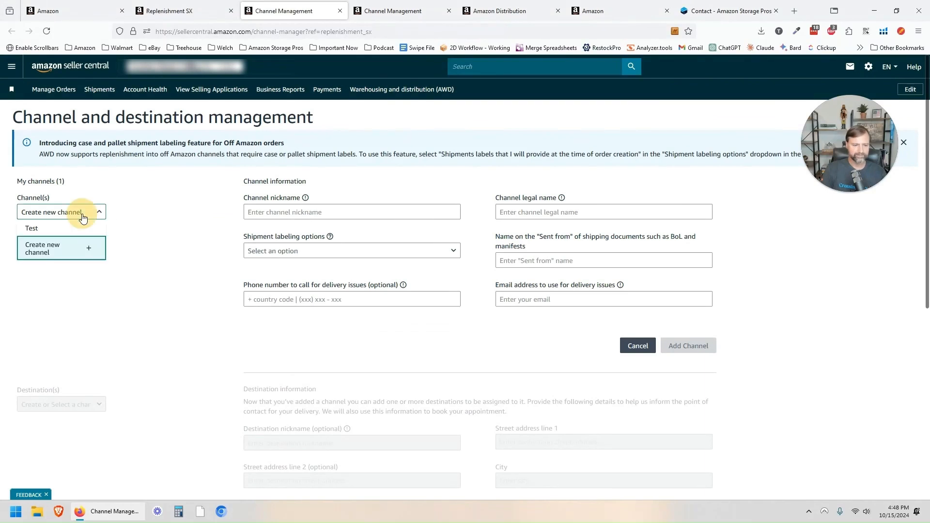
click(71, 230)
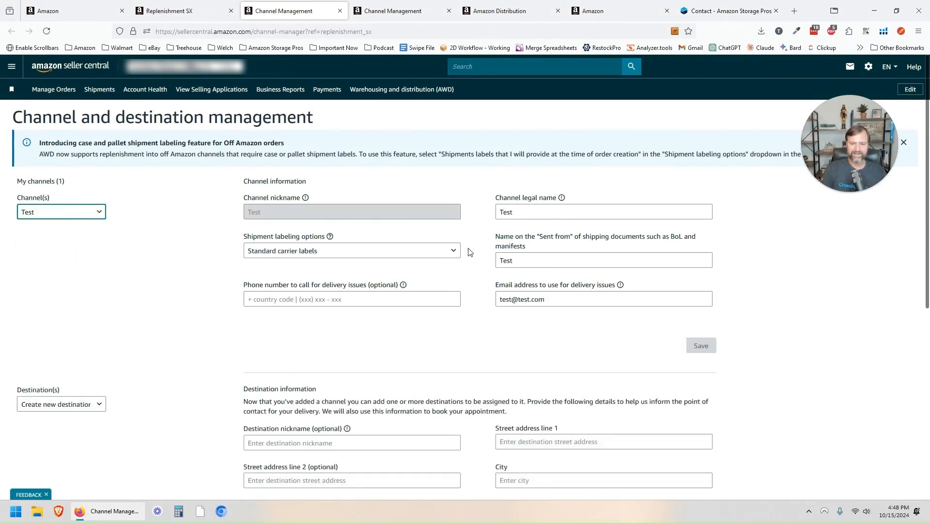
click(432, 252)
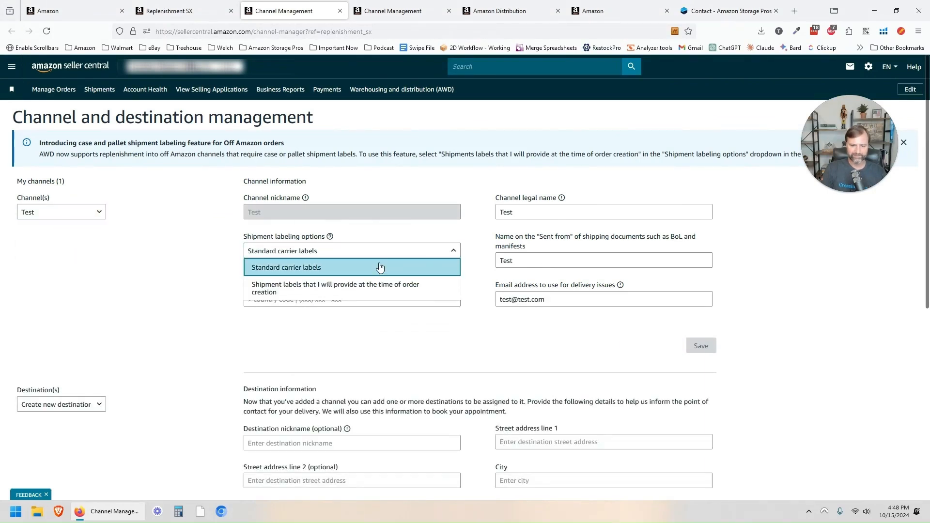
click(302, 293)
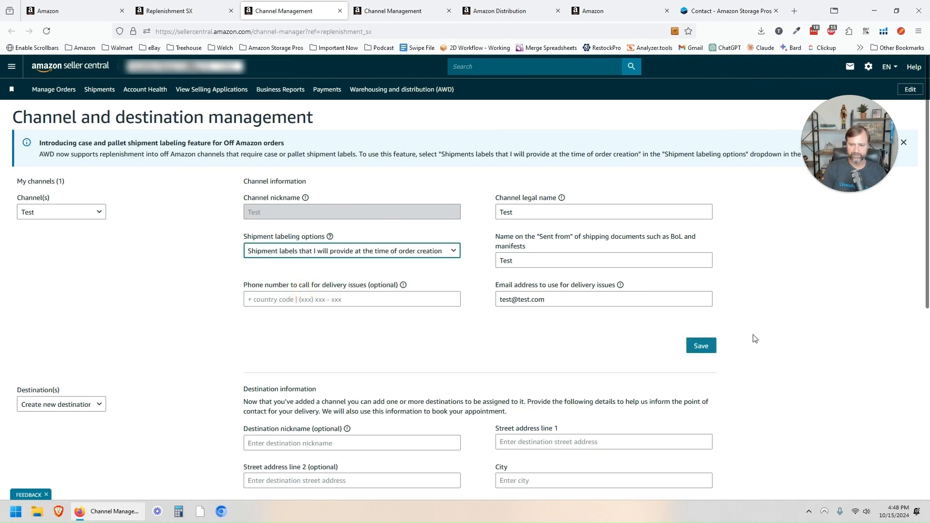
click(699, 345)
key(ctrl+shift+Tab)
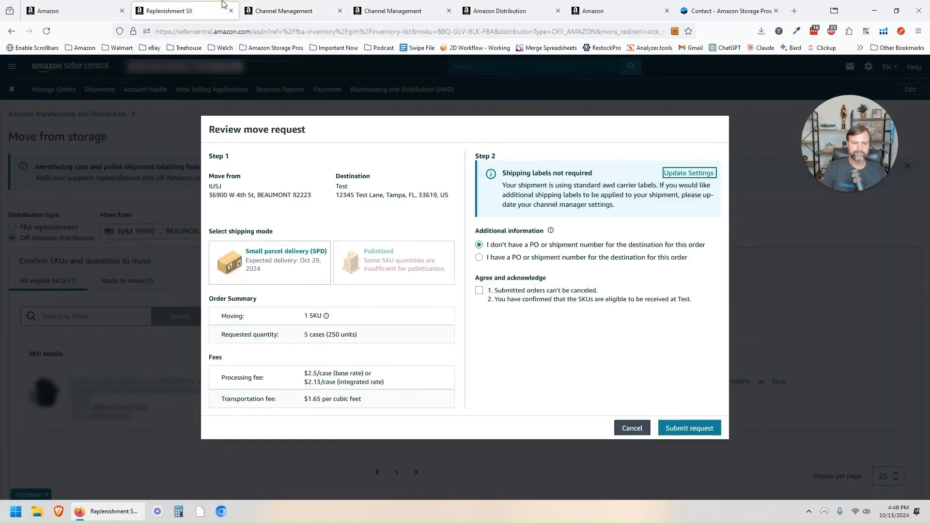
Step: Reload the move page, reopen the move request review and choose Small parcel delivery
click(627, 427)
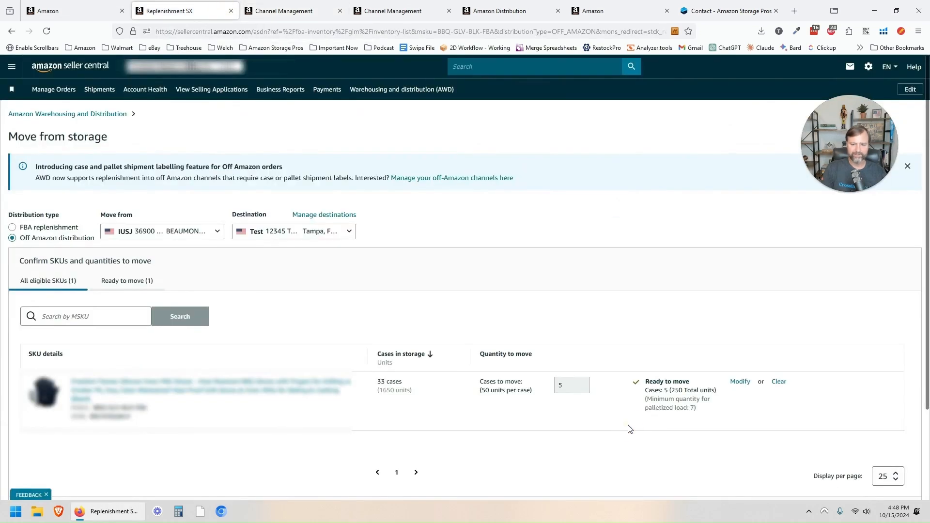
click(47, 31)
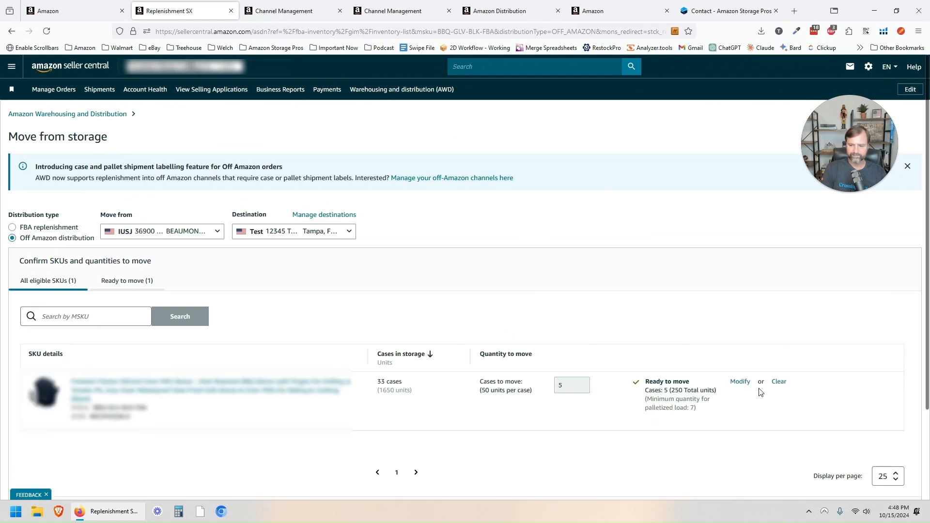
scroll(823, 412, down, 2)
click(855, 418)
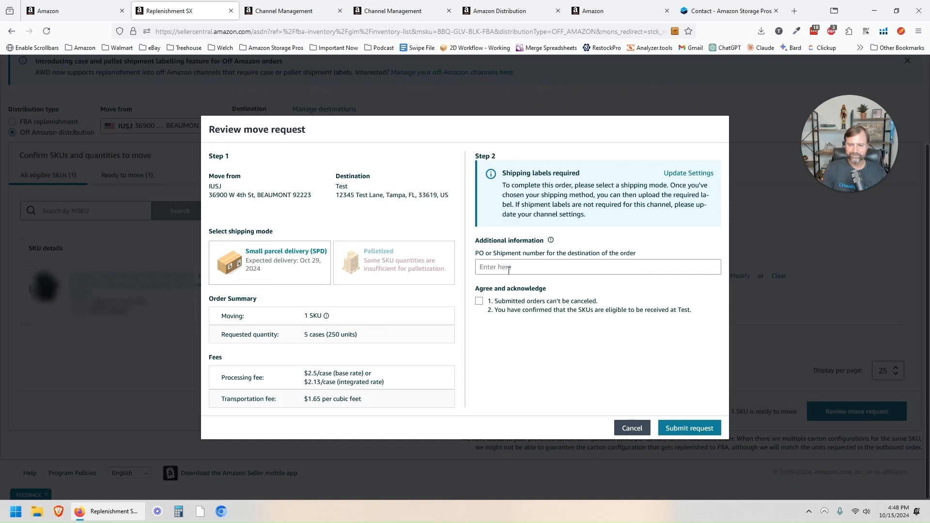
click(287, 267)
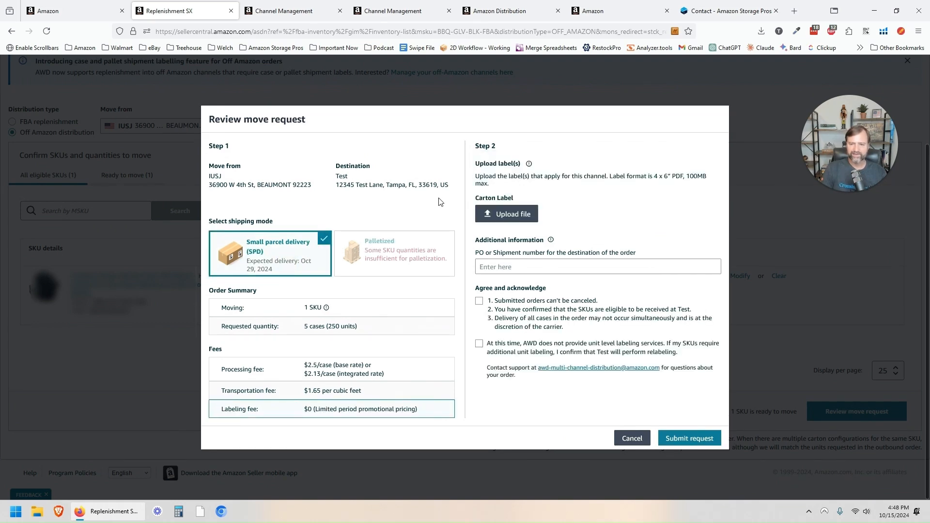
Step: Upload the carton label PDF and tick both the no-cancel and unit-relabeling acknowledgements
click(508, 219)
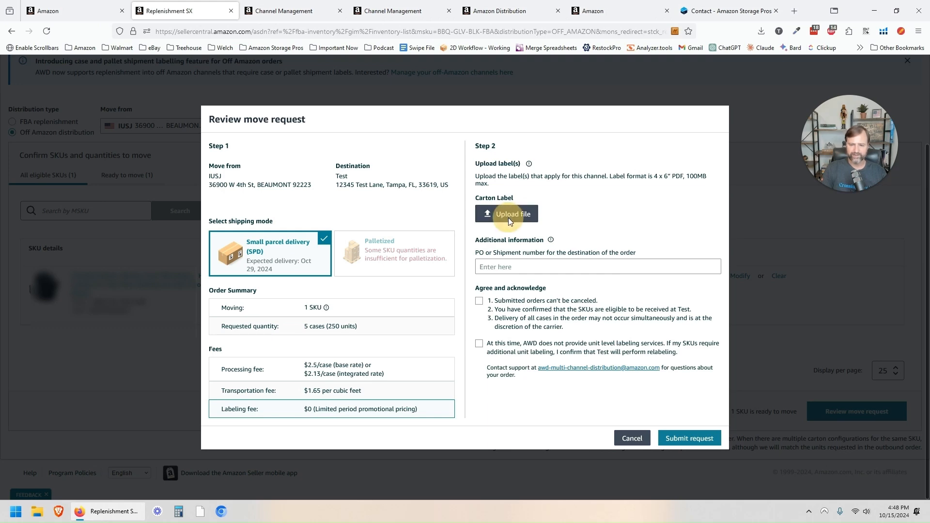
double_click(158, 157)
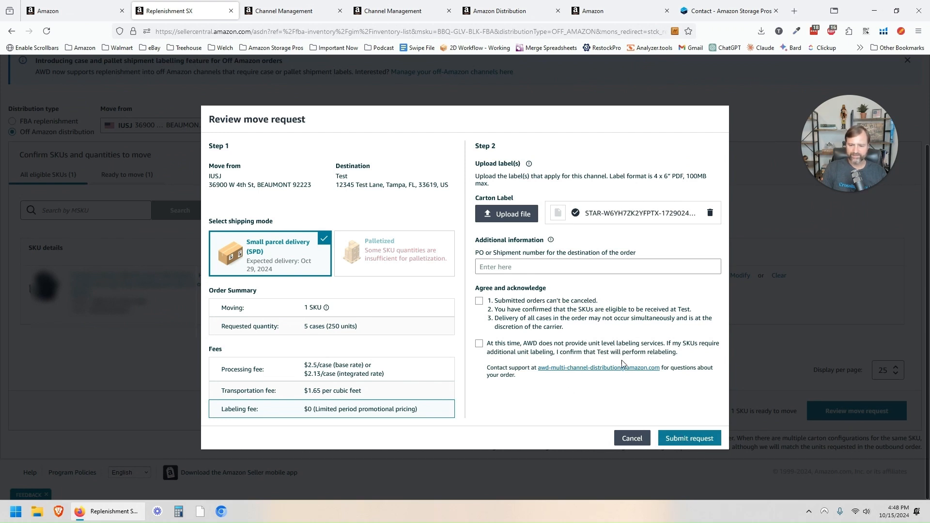
click(526, 303)
click(505, 348)
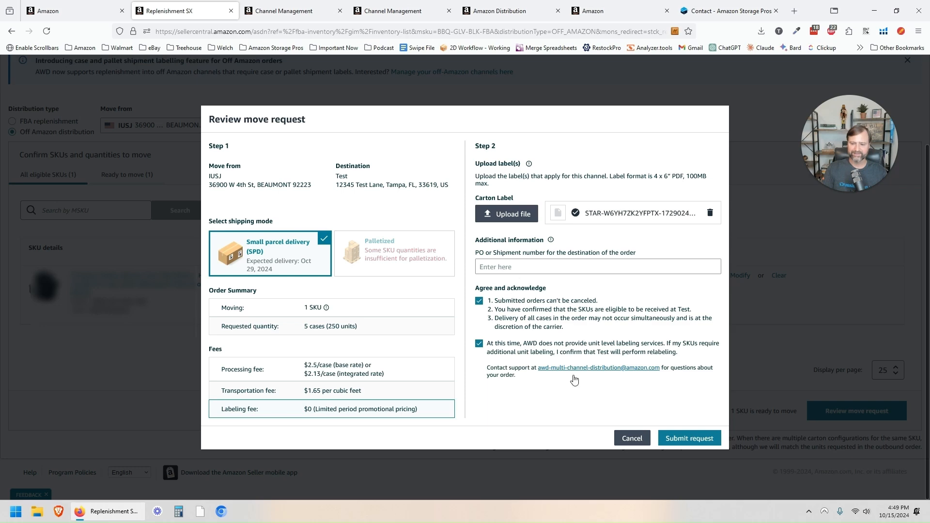
Step: Cancel the off-Amazon review and switch to FBA replenishment, discarding the off-Amazon order
click(622, 437)
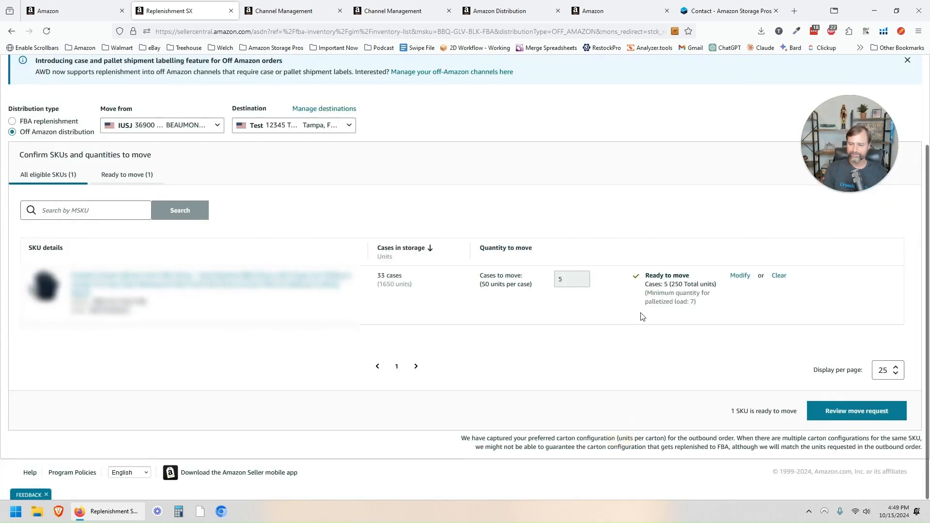
scroll(479, 377, up, 2)
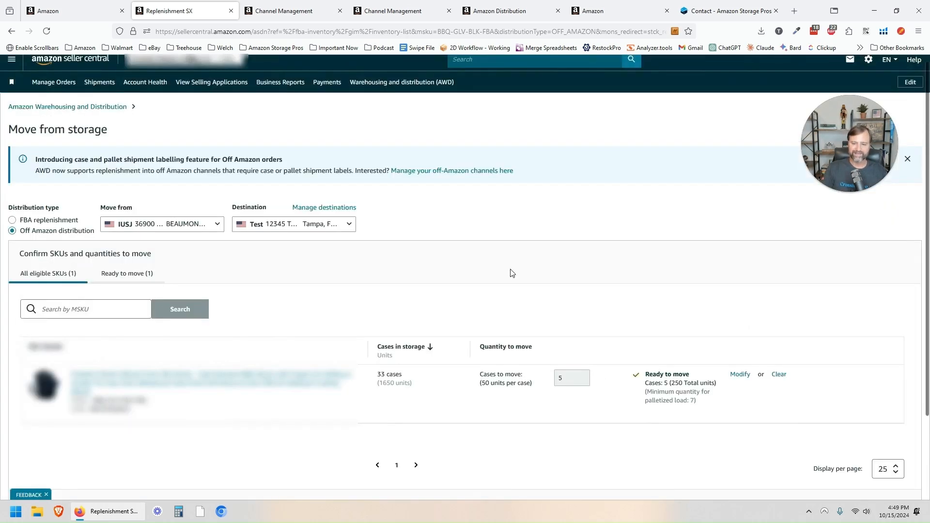
click(12, 219)
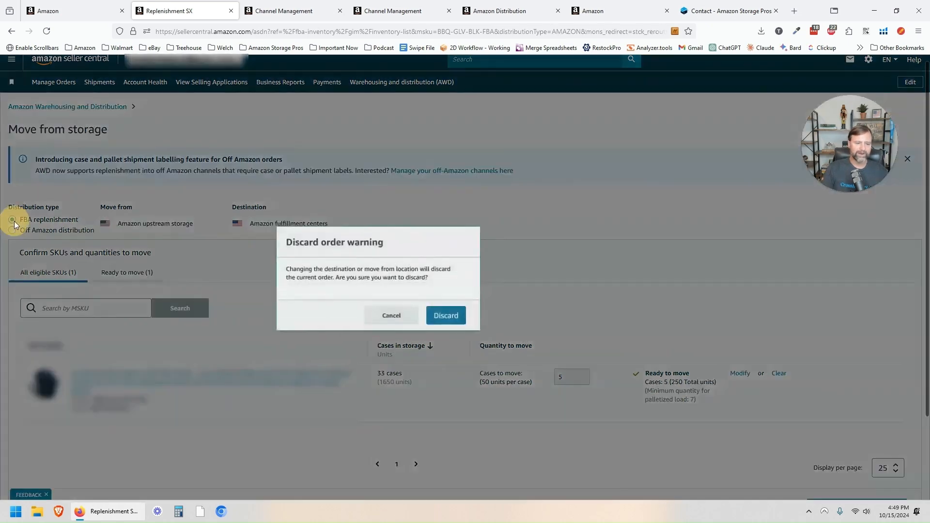
click(446, 316)
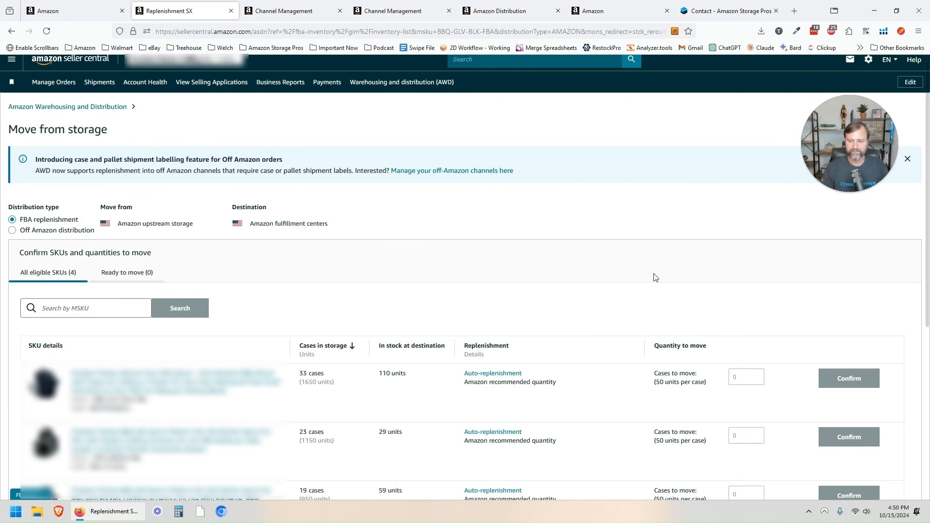
scroll(692, 308, down, 3)
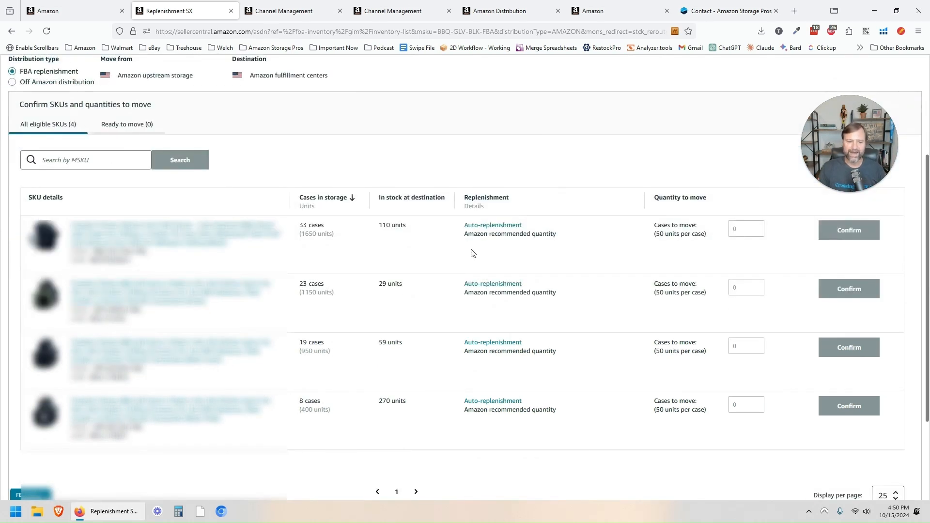
scroll(508, 276, up, 1)
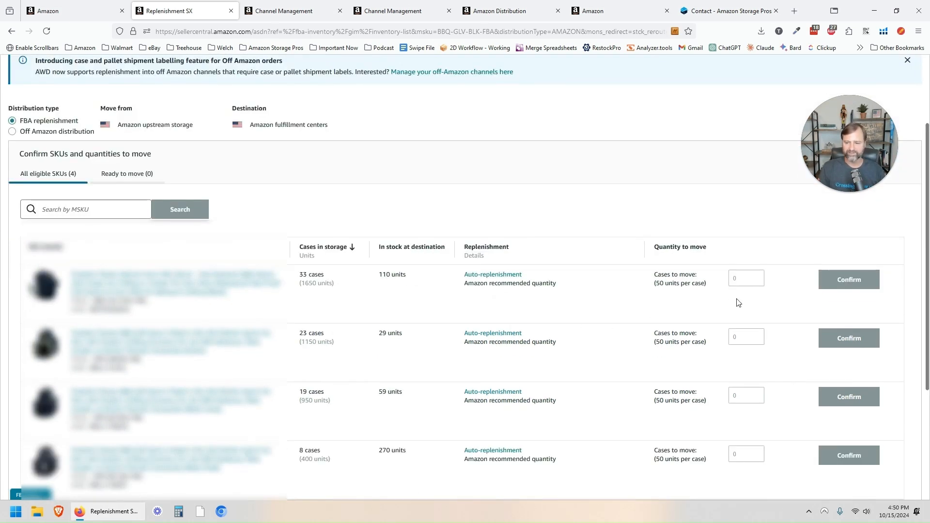
Step: Enter case counts of 10, 10, 10 and 1 for the four SKUs
click(740, 278)
text(10)
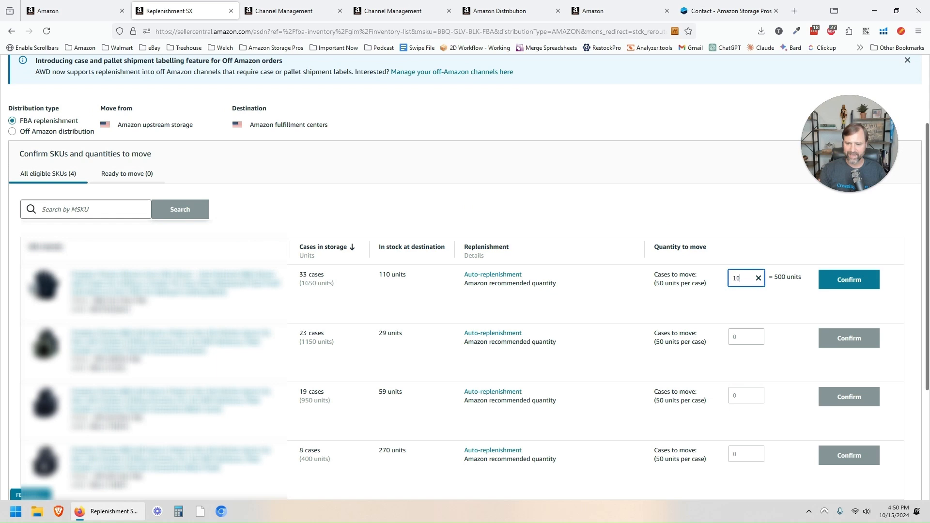
click(748, 333)
text(10)
click(743, 396)
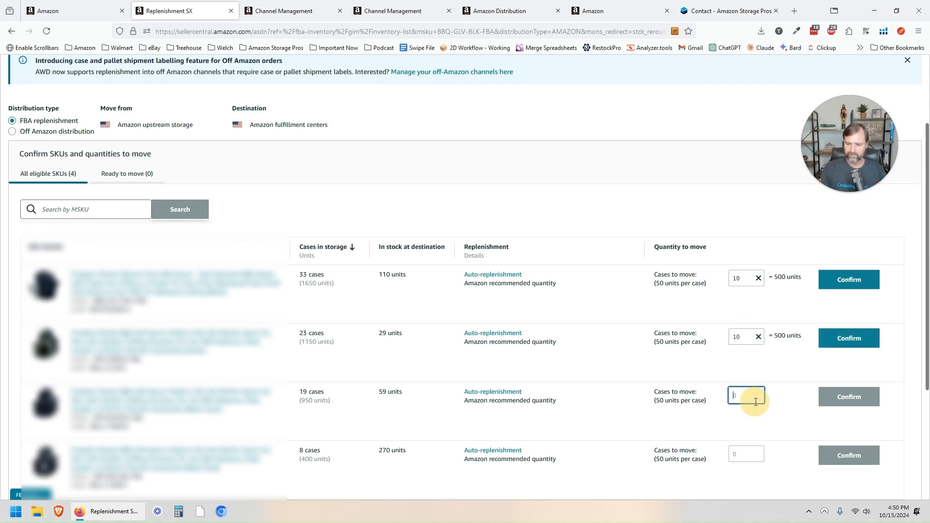
text(10)
click(753, 454)
text(1)
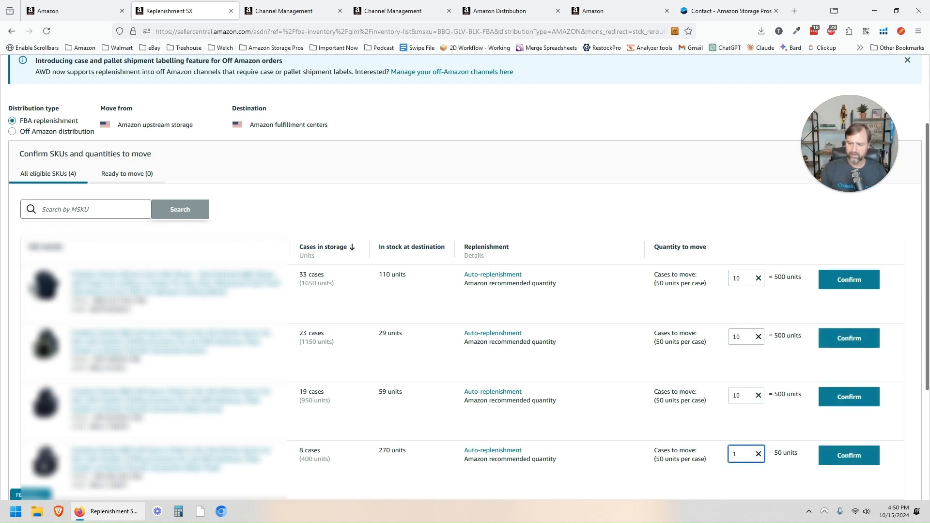
Step: Confirm all four SKU quantities and open the 1,550-unit replenishment request for review
click(847, 285)
click(786, 342)
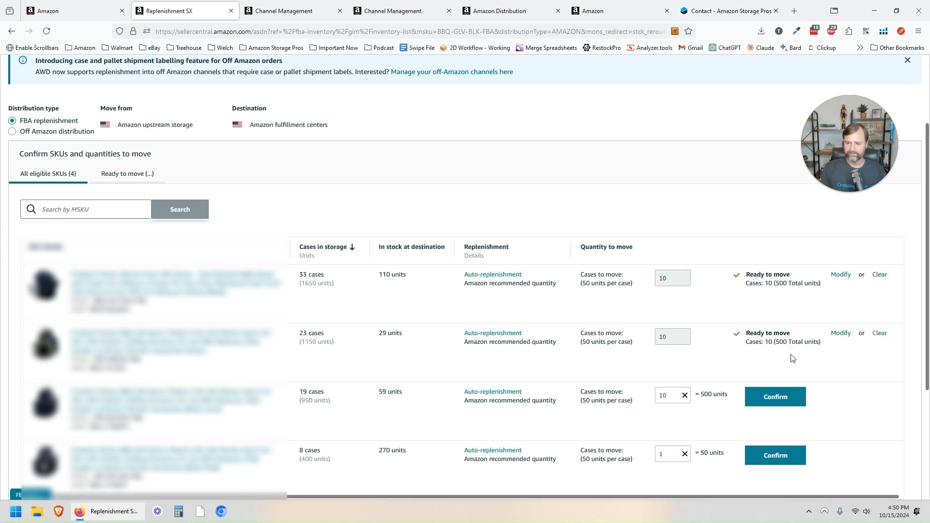
click(775, 399)
click(777, 455)
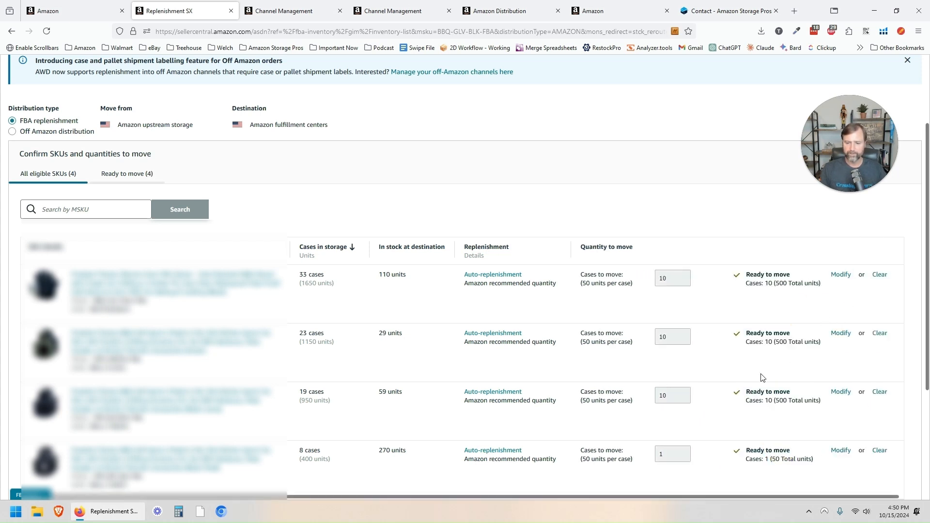
scroll(763, 378, down, 3)
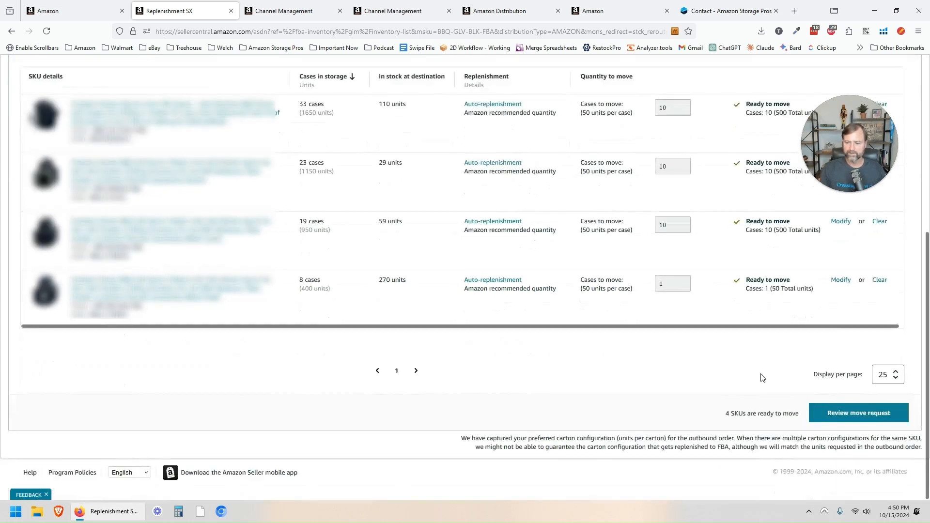
click(858, 413)
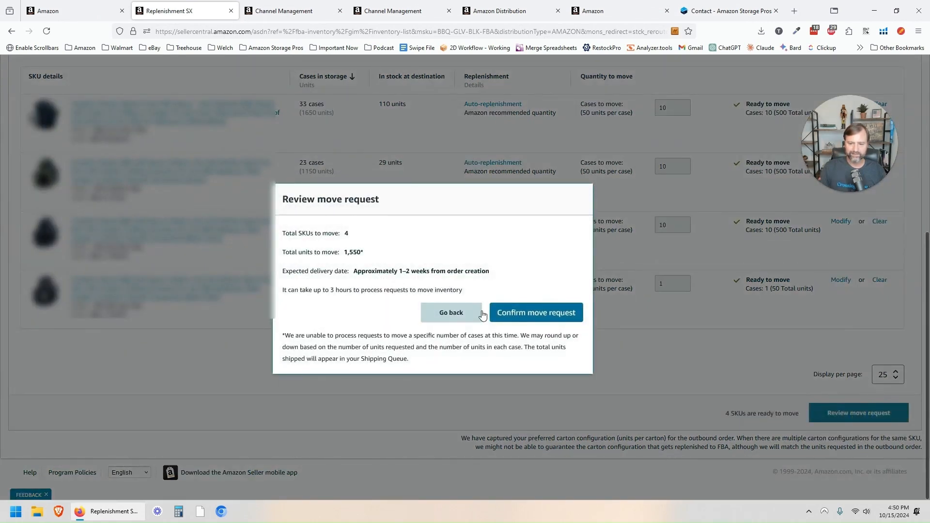
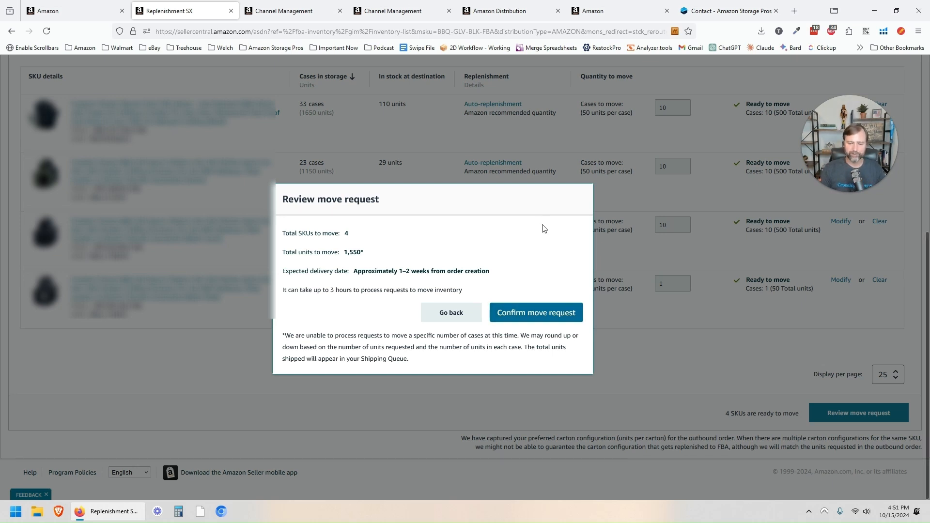
Step: Back out of the move request review unconfirmed and return to the top of the Move from storage page
click(546, 313)
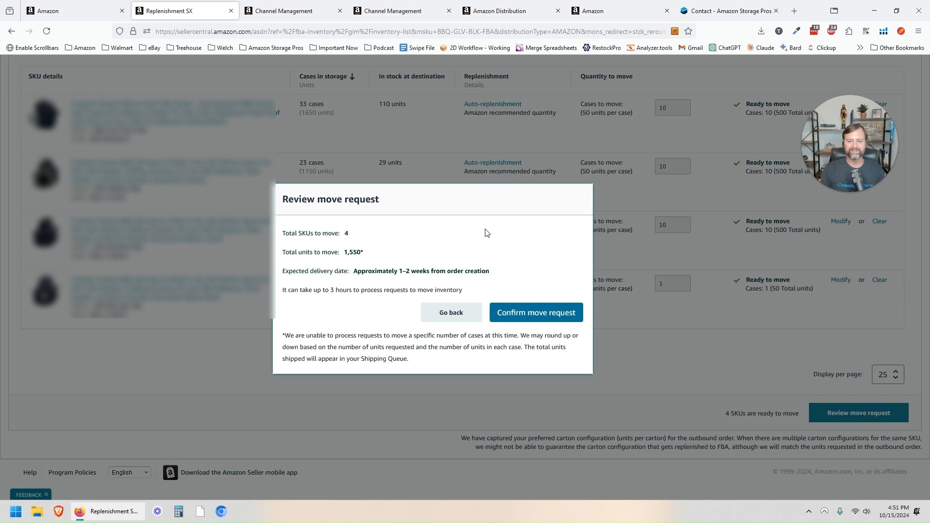
click(441, 318)
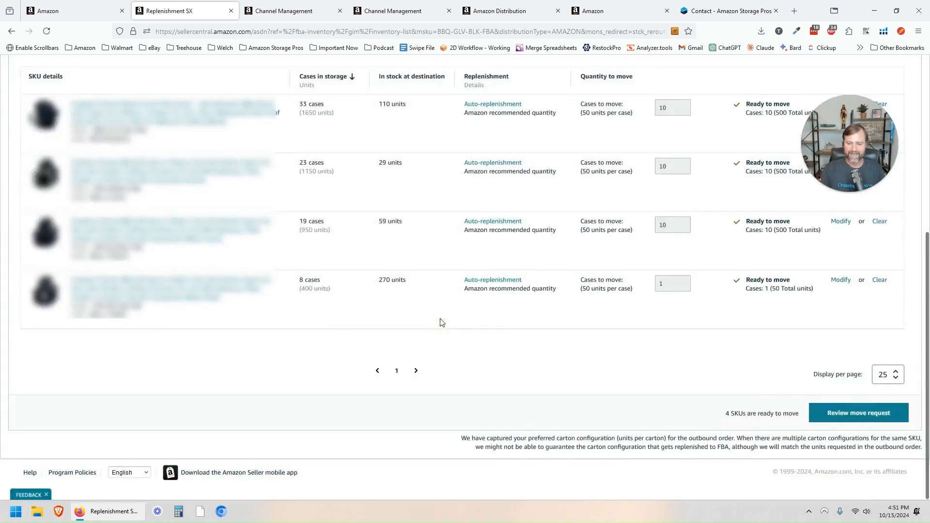
scroll(433, 370, up, 4)
scroll(433, 370, up, 2)
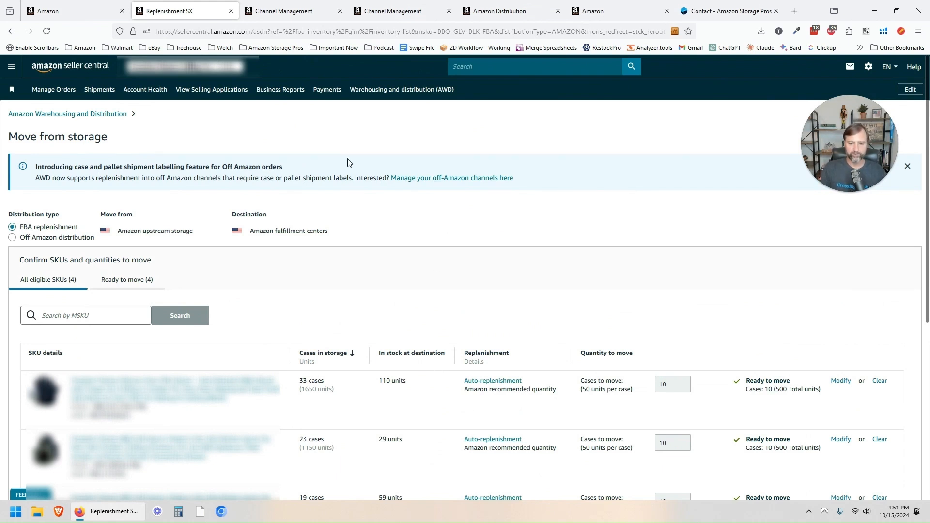
Step: Open the Warehousing and distribution (AWD) overview and scroll through its service cards and reports
click(390, 91)
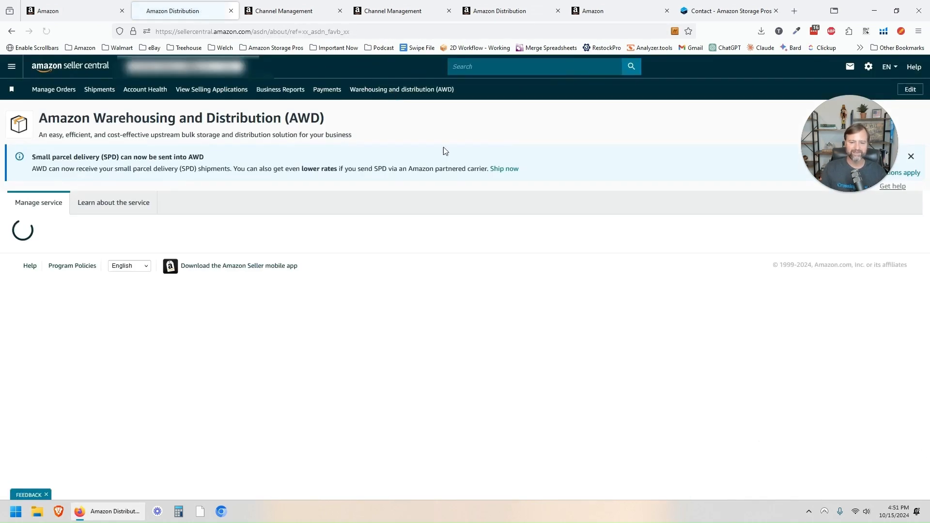
scroll(455, 254, down, 3)
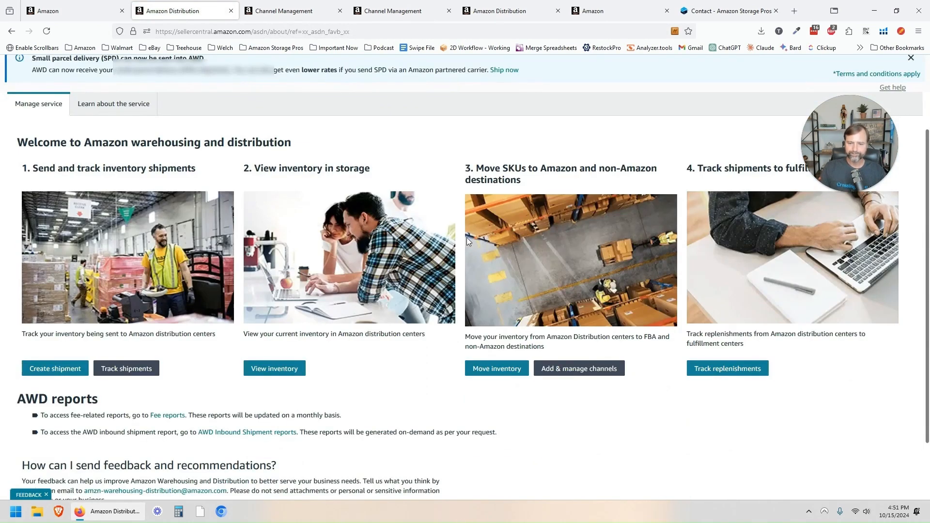
scroll(582, 245, down, 1)
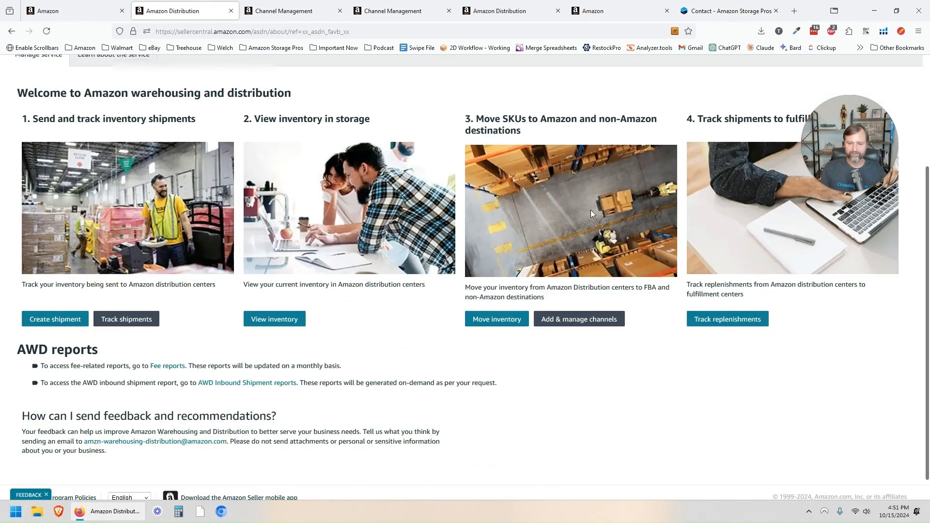
mouse_move(813, 141)
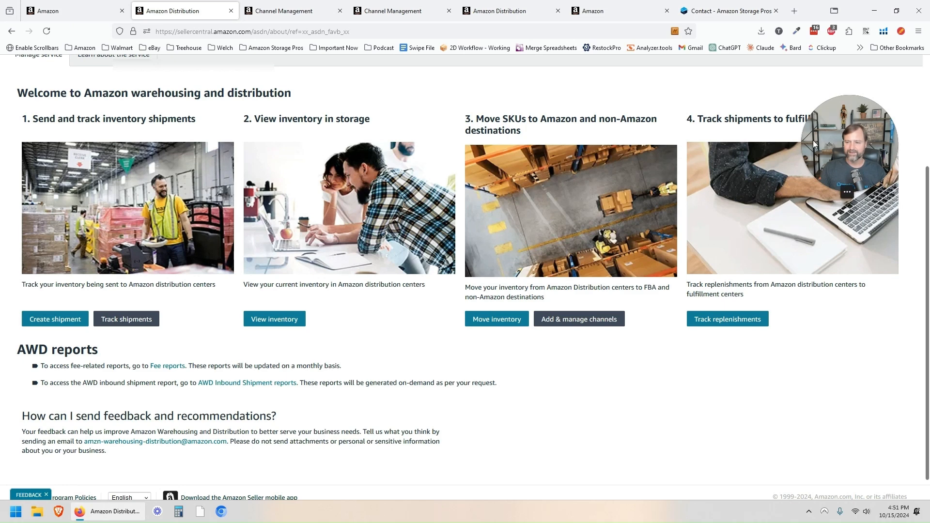
drag(848, 138, 842, 67)
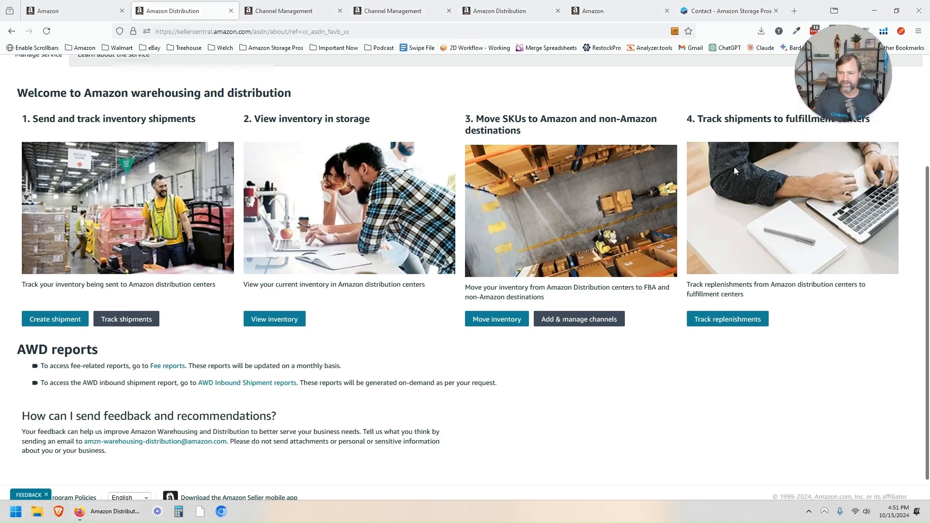
Step: Open Track replenishments to list the six FBA replenishment orders and their statuses
click(727, 319)
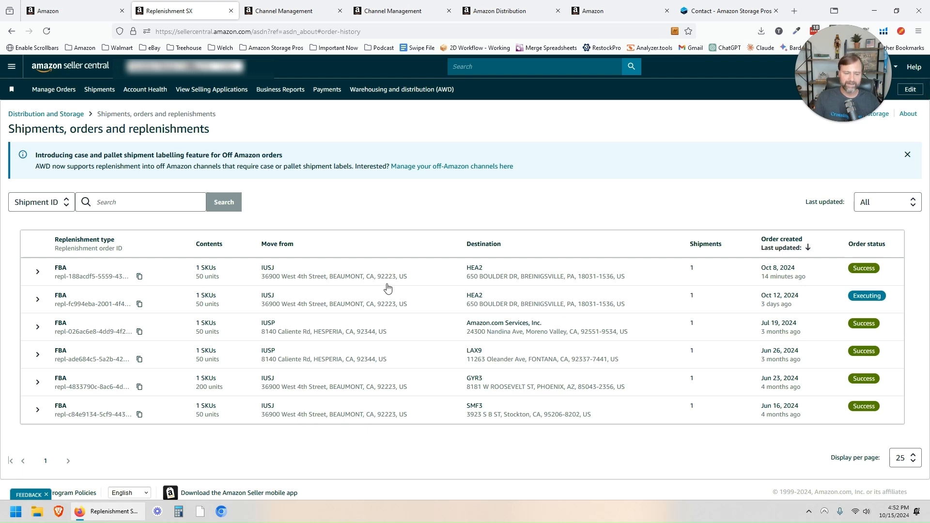
Step: Return to the AWD overview page, scrolling down through it and back to the top
click(415, 90)
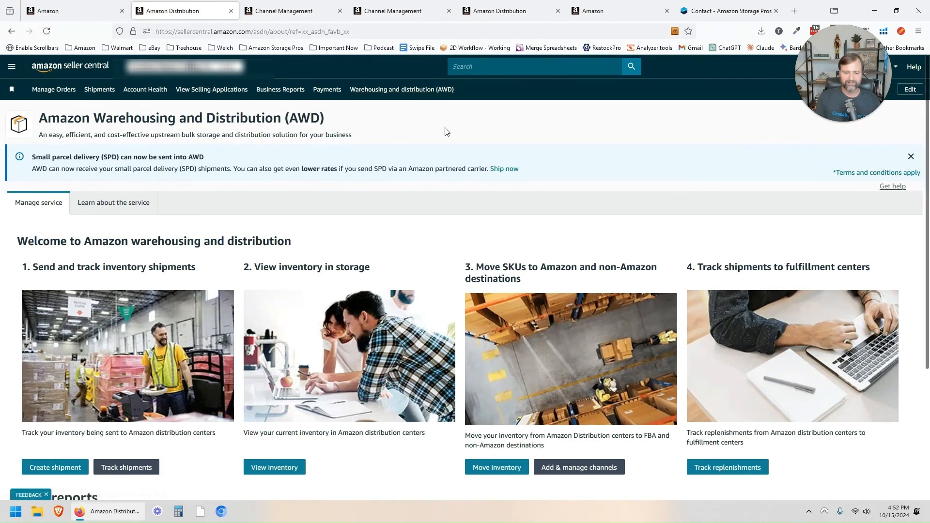
scroll(460, 157, down, 3)
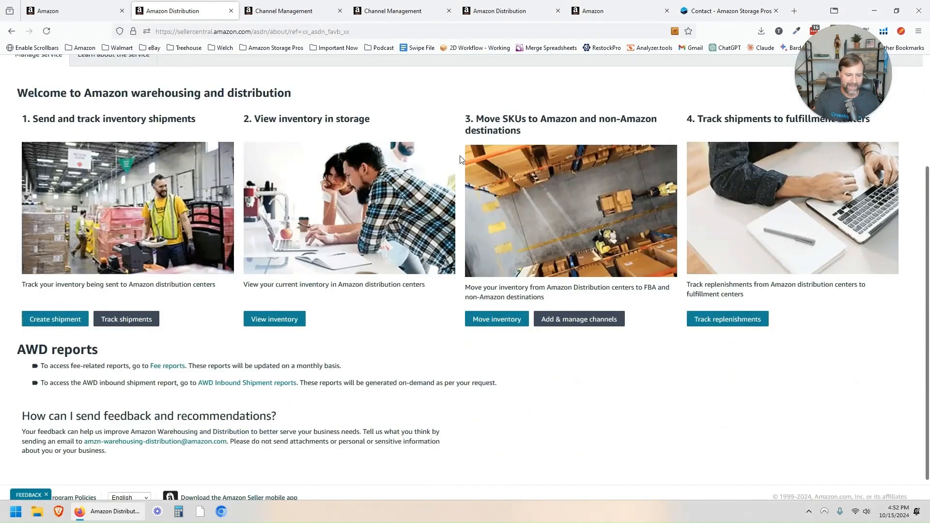
scroll(460, 159, down, 1)
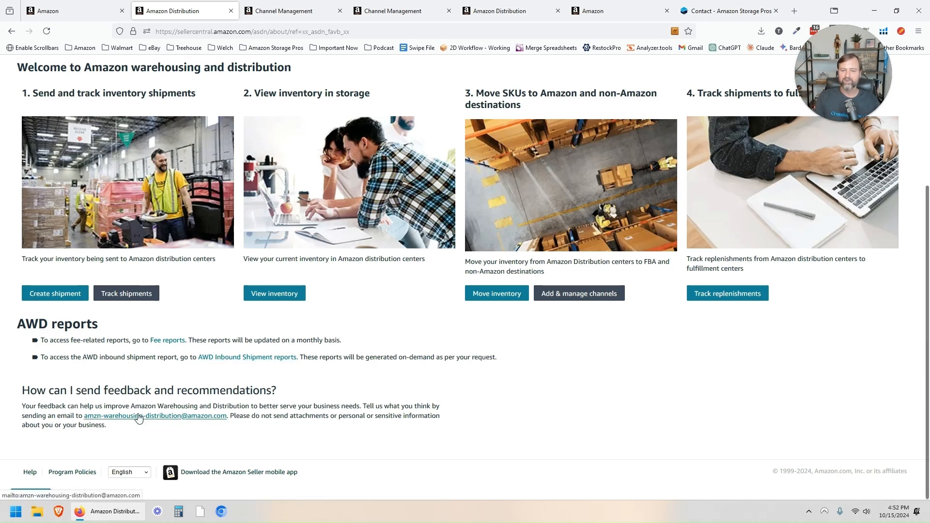
scroll(490, 381, up, 4)
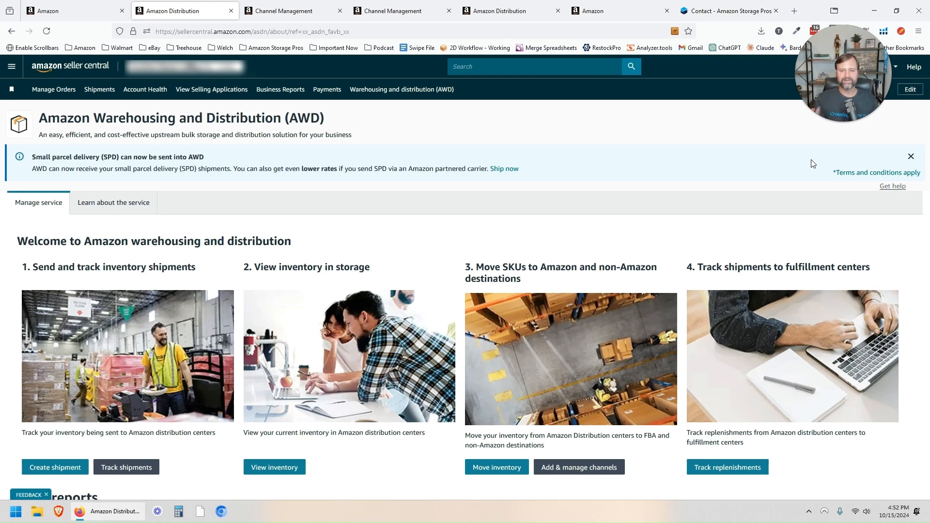
Step: Go from the Amazon Storage Pros contact tab to its Services page listing the three packages
click(721, 11)
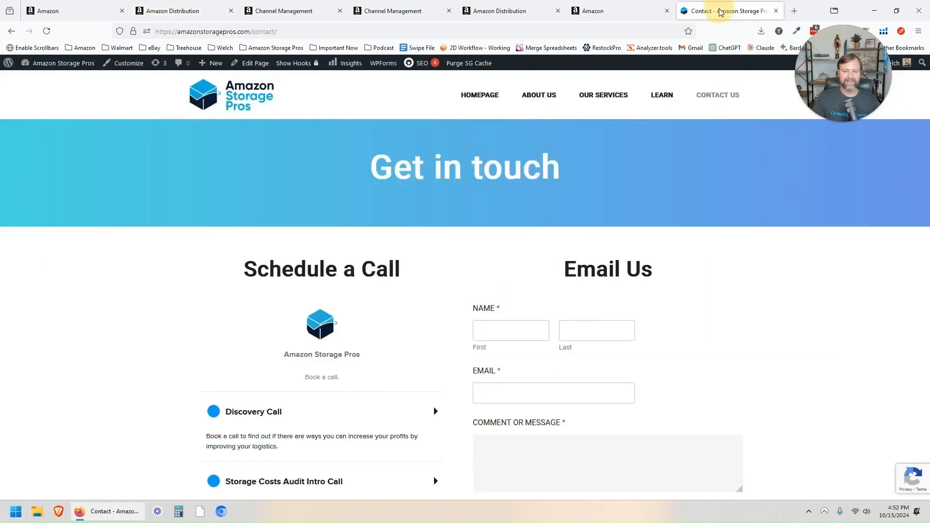
click(255, 94)
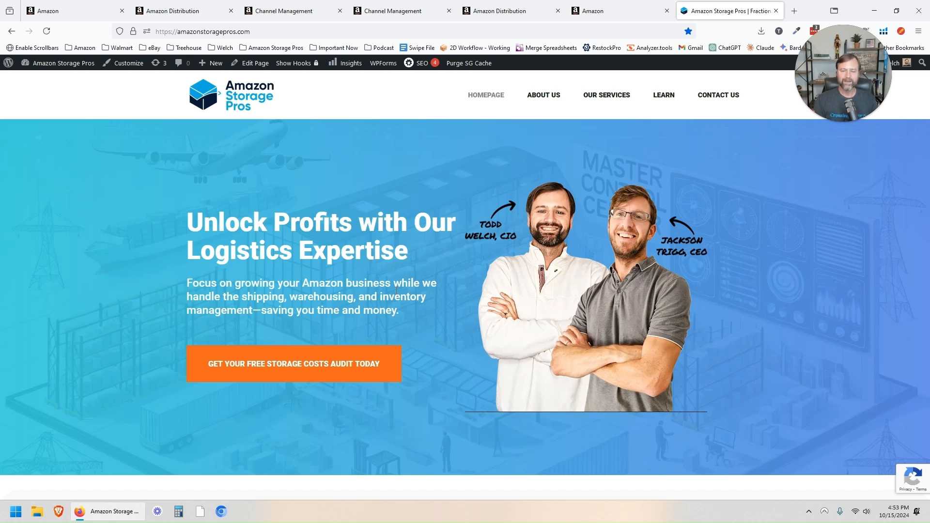
click(606, 95)
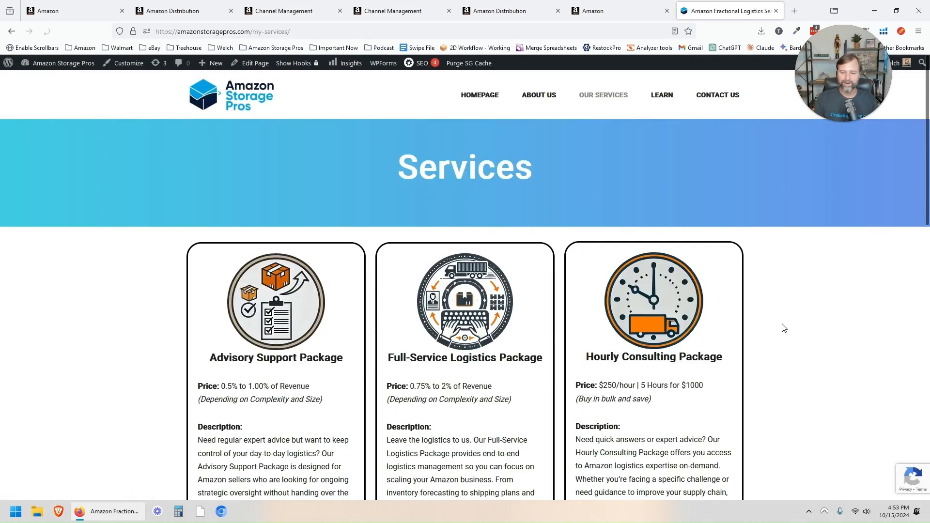
scroll(745, 373, down, 1)
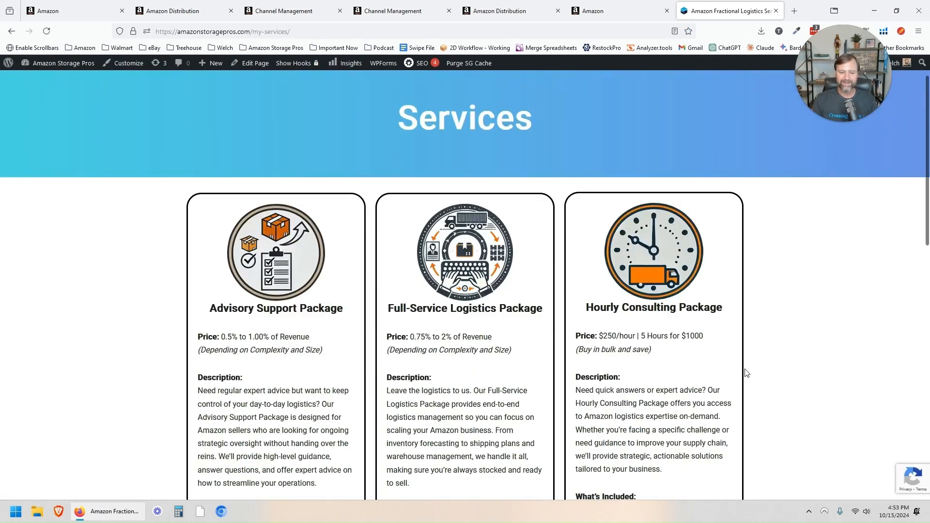